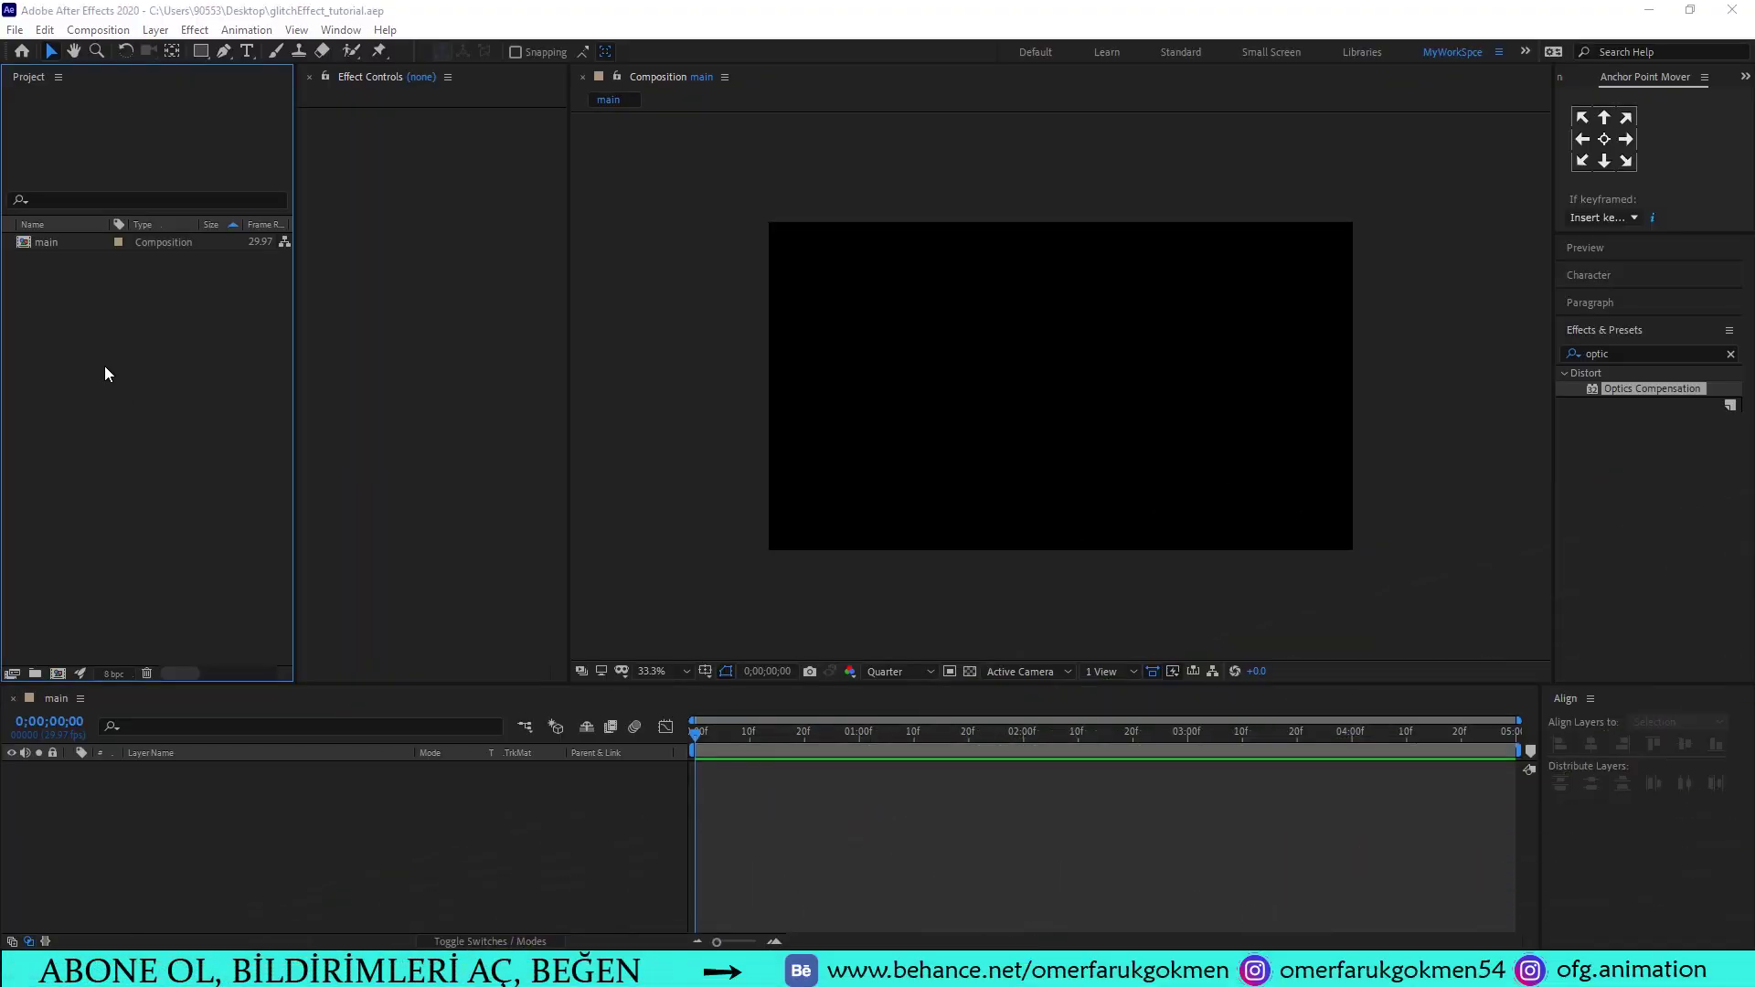
Import the Girl - 45132 clip and place it as a layer in main, previewing it
{"action": "double_click", "coordinate": [105, 366]}
{"action": "left_click", "coordinate": [723, 247]}
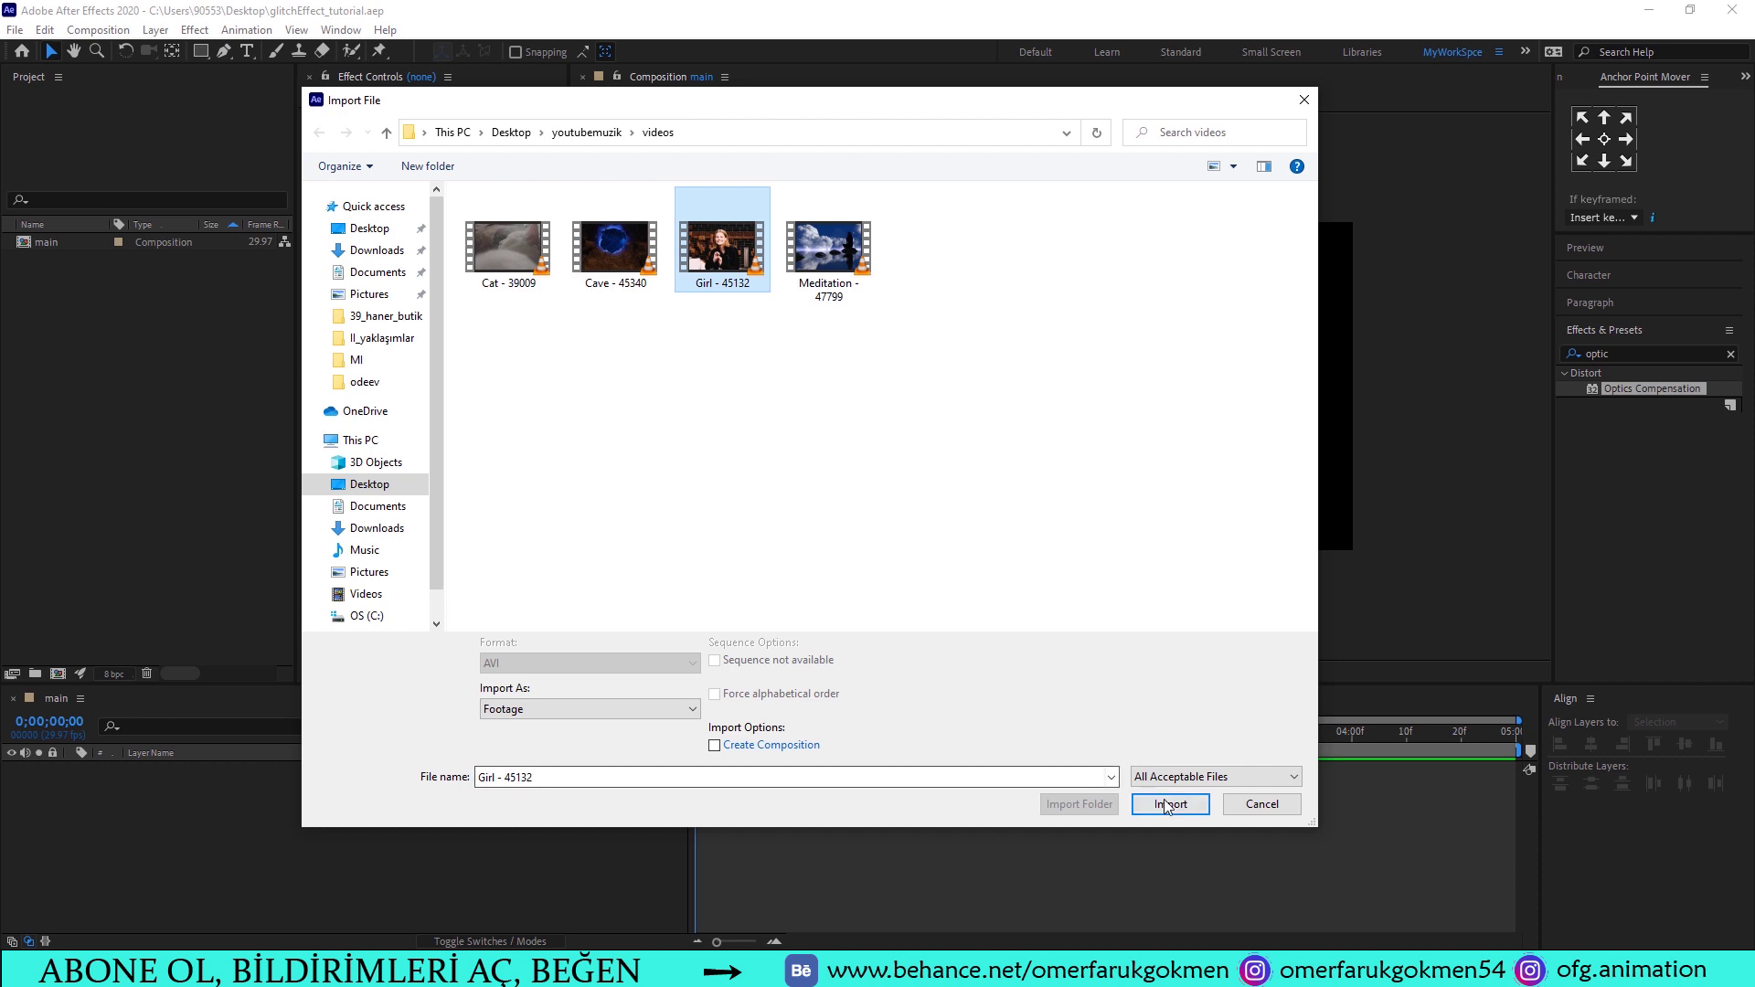
{"action": "left_click", "coordinate": [1171, 805]}
{"action": "left_click_drag", "start_coordinate": [71, 239], "coordinate": [135, 799]}
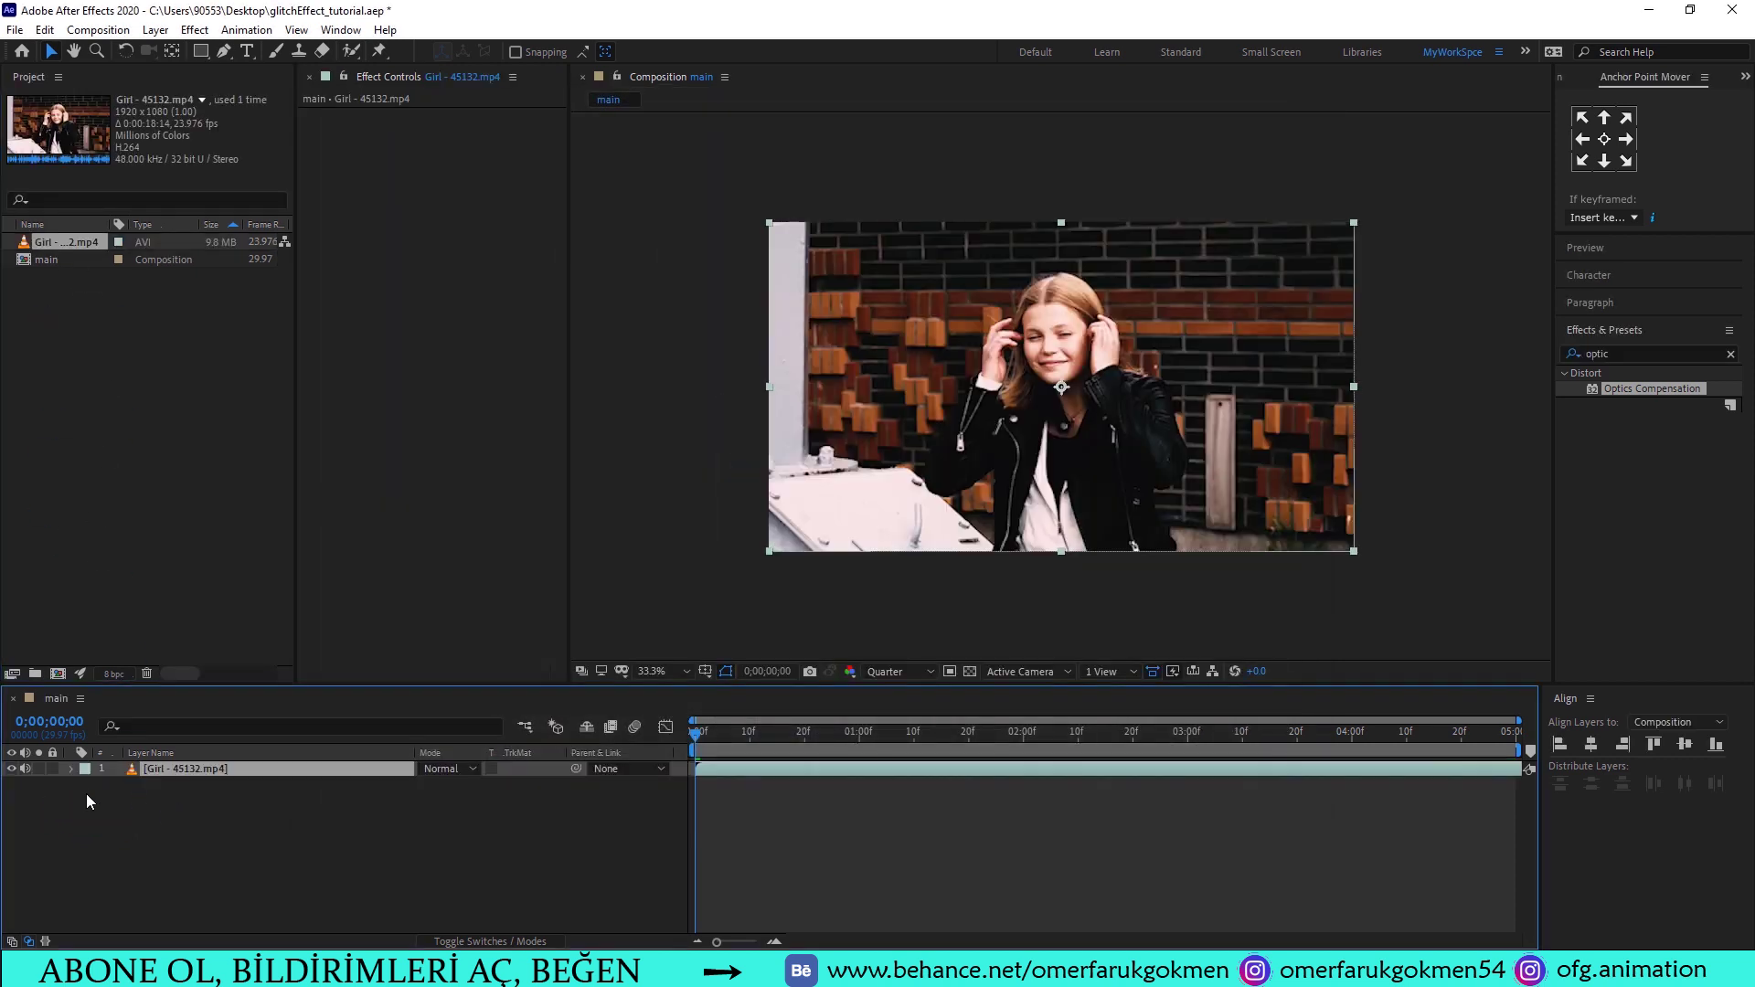
{"action": "key", "text": "space"}
{"action": "left_click", "coordinate": [282, 820]}
Create a new solid named fractal and search the effects list for 'fractal'
{"action": "right_click", "coordinate": [253, 841]}
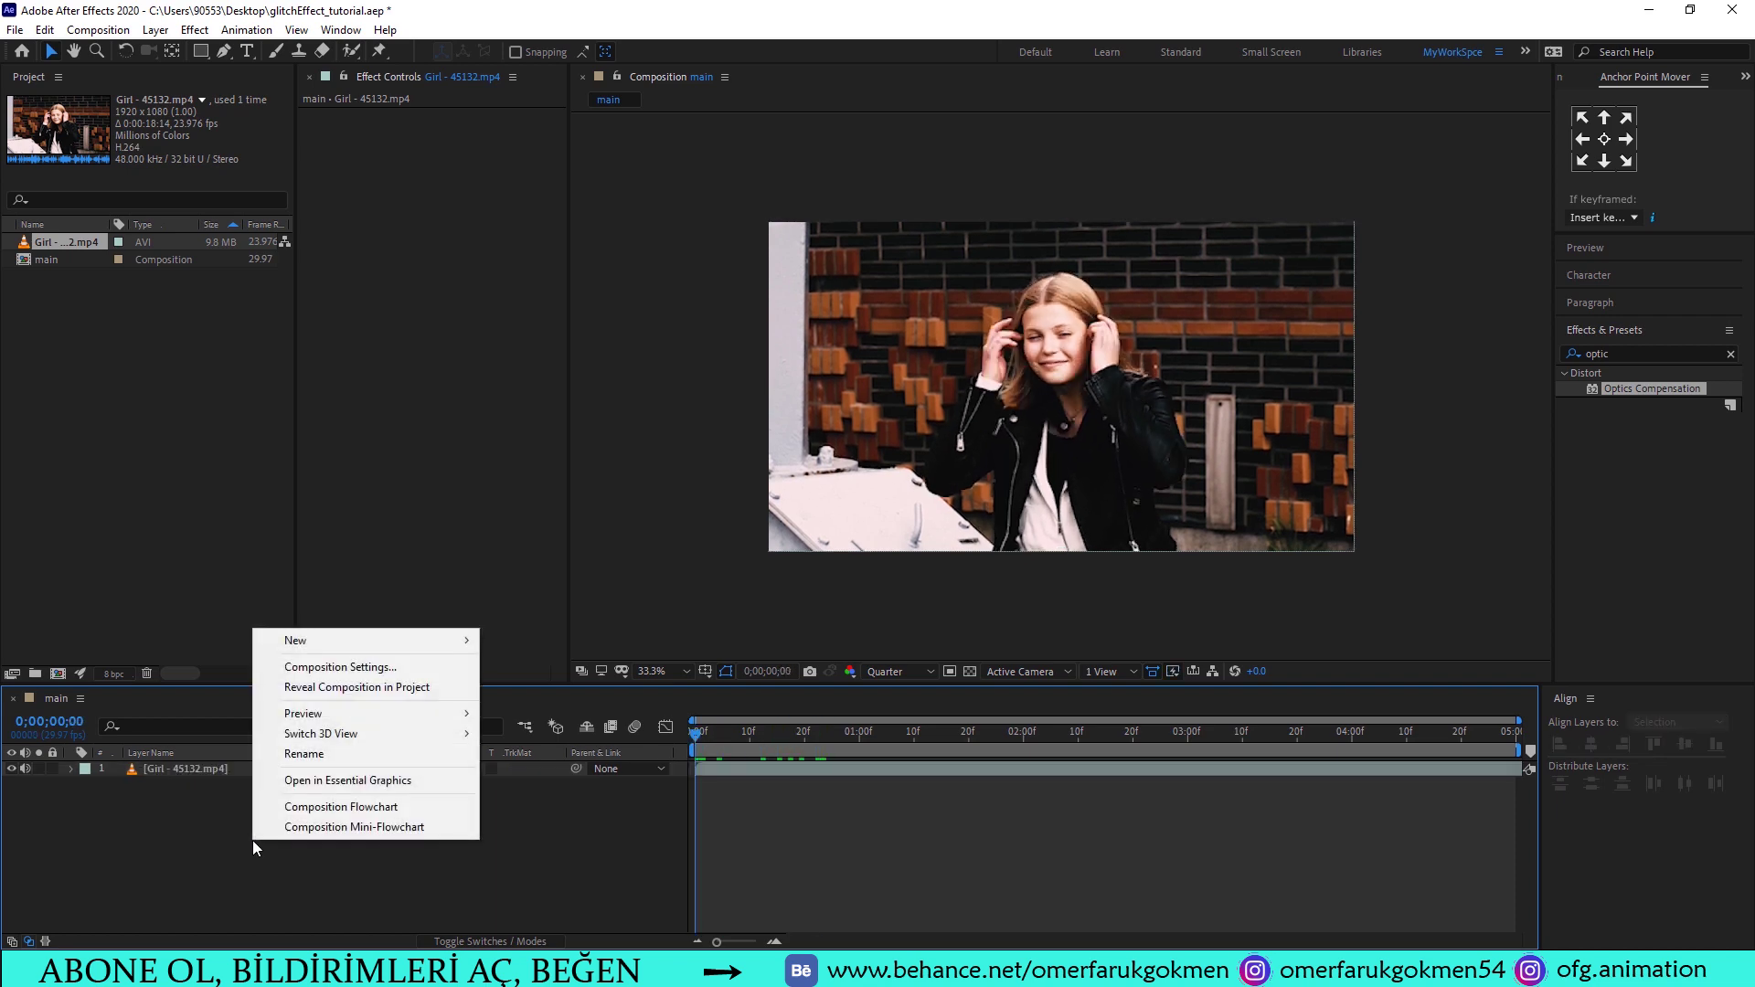
{"action": "mouse_move", "coordinate": [432, 639]}
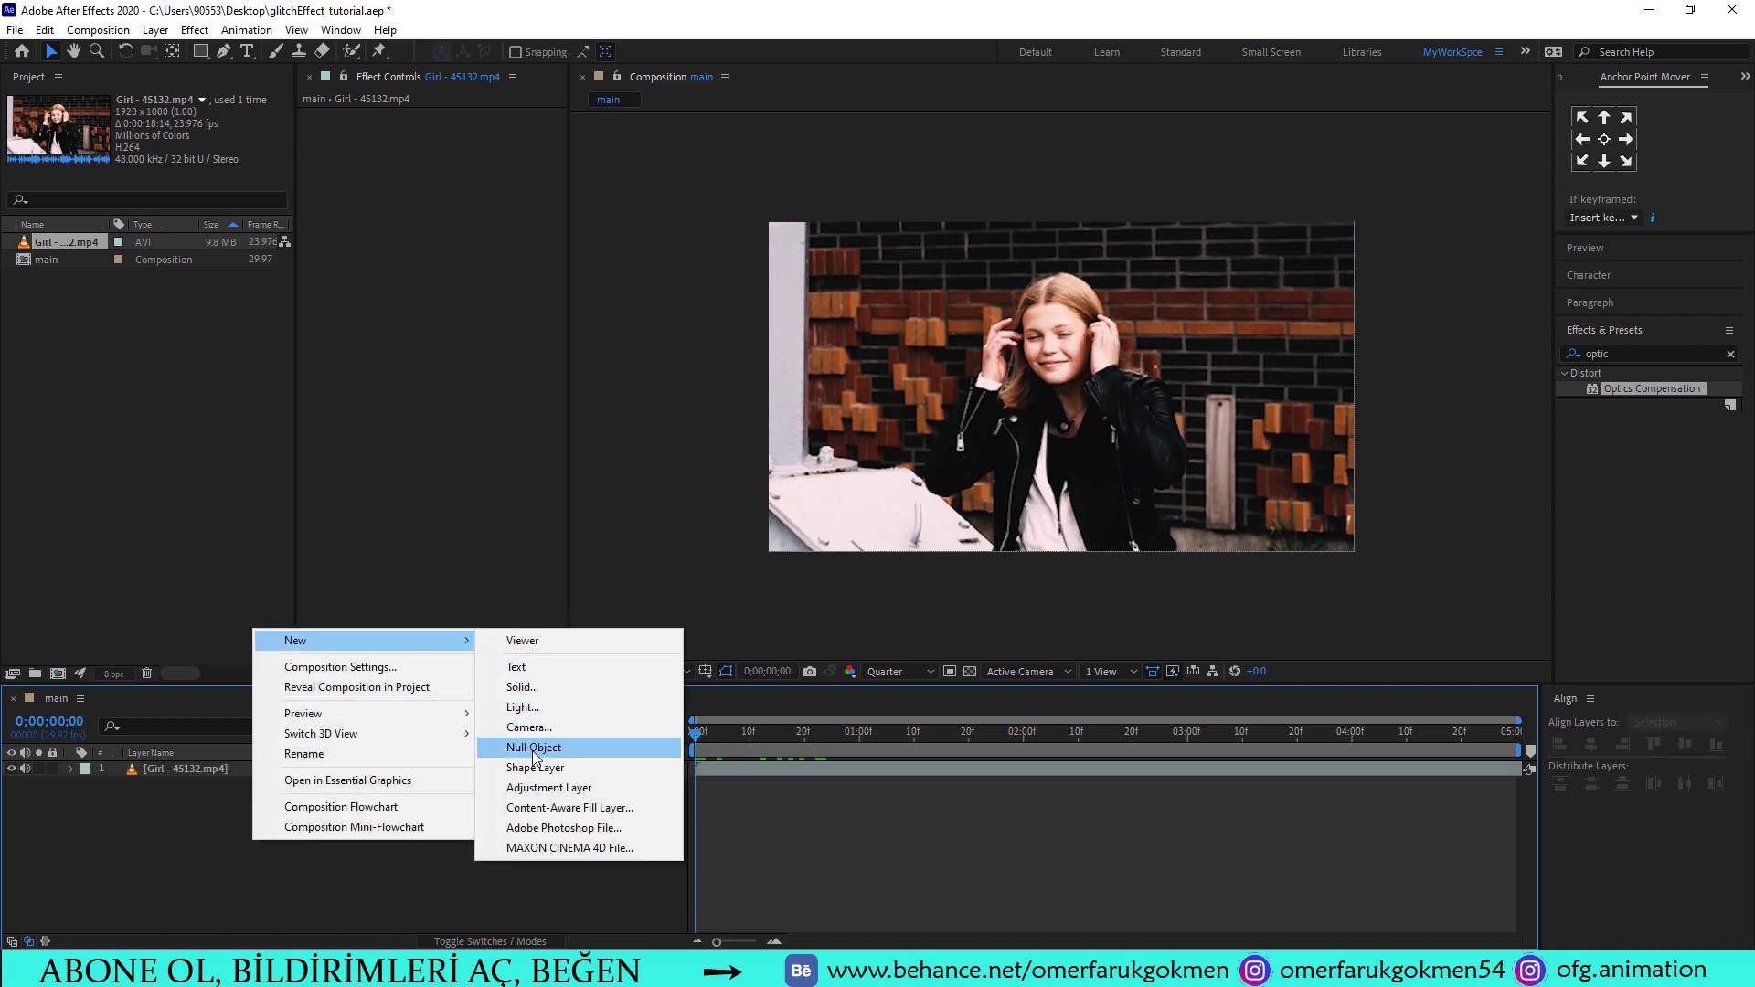
{"action": "left_click", "coordinate": [530, 689]}
{"action": "type", "text": "fr"}
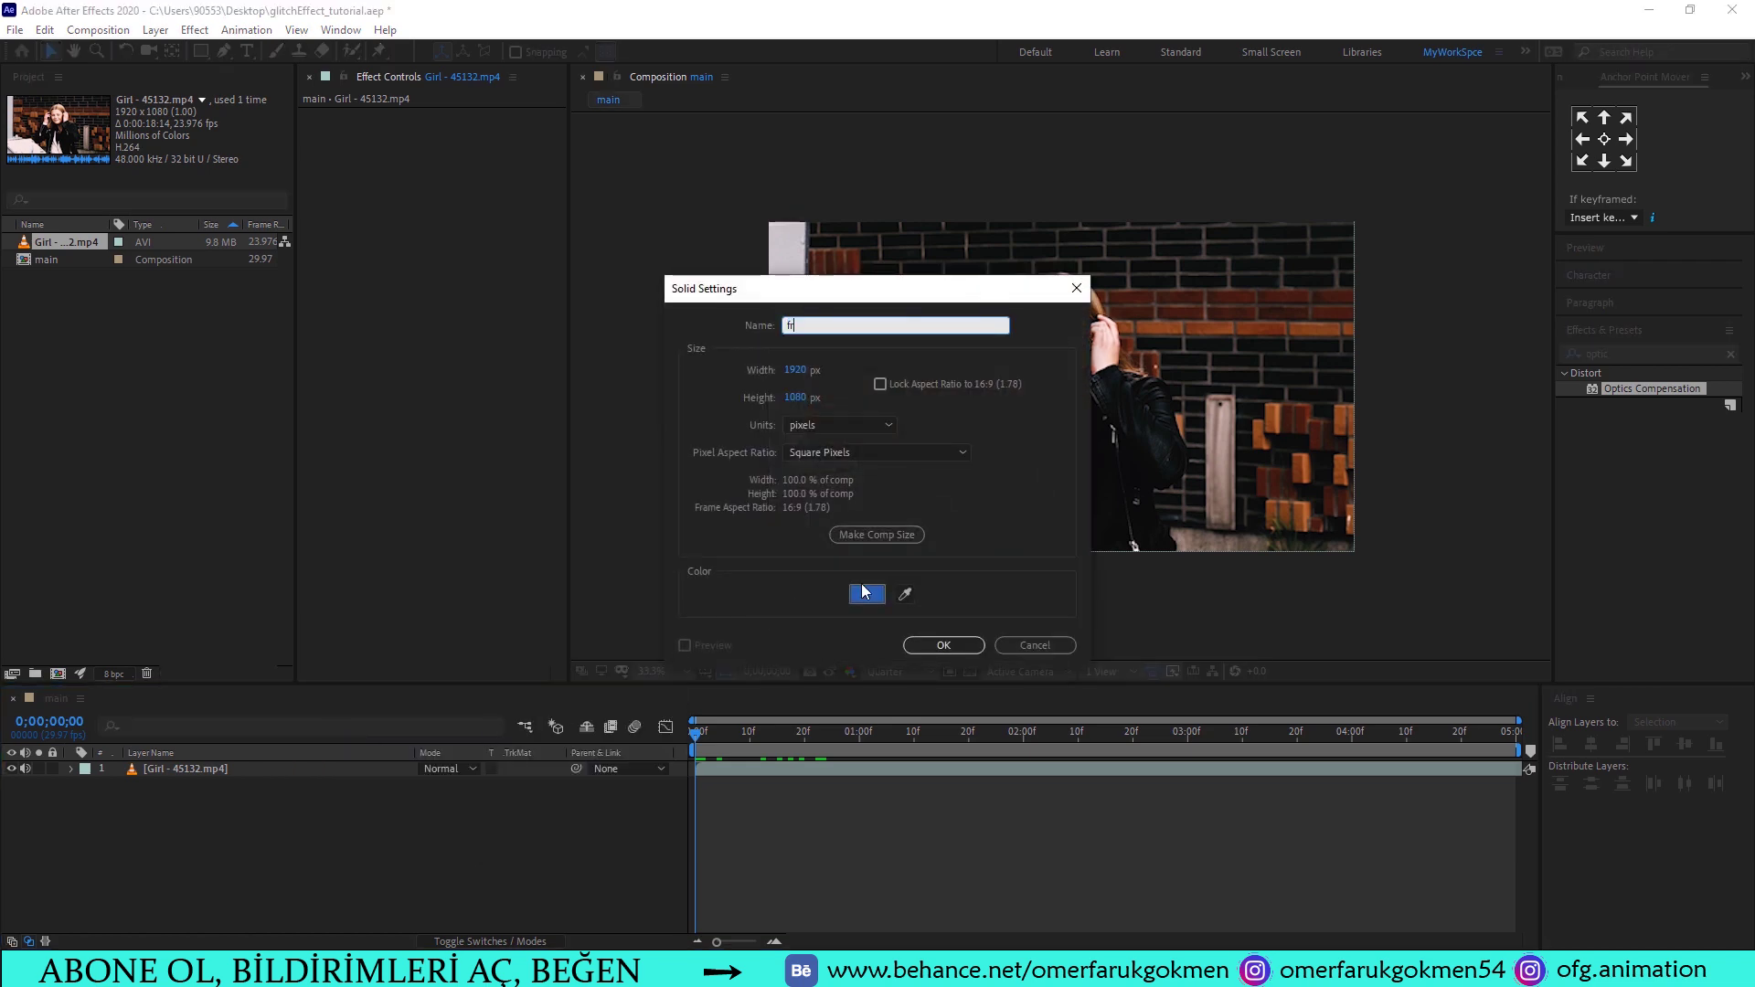
{"action": "type", "text": "actal"}
{"action": "key", "text": "Return"}
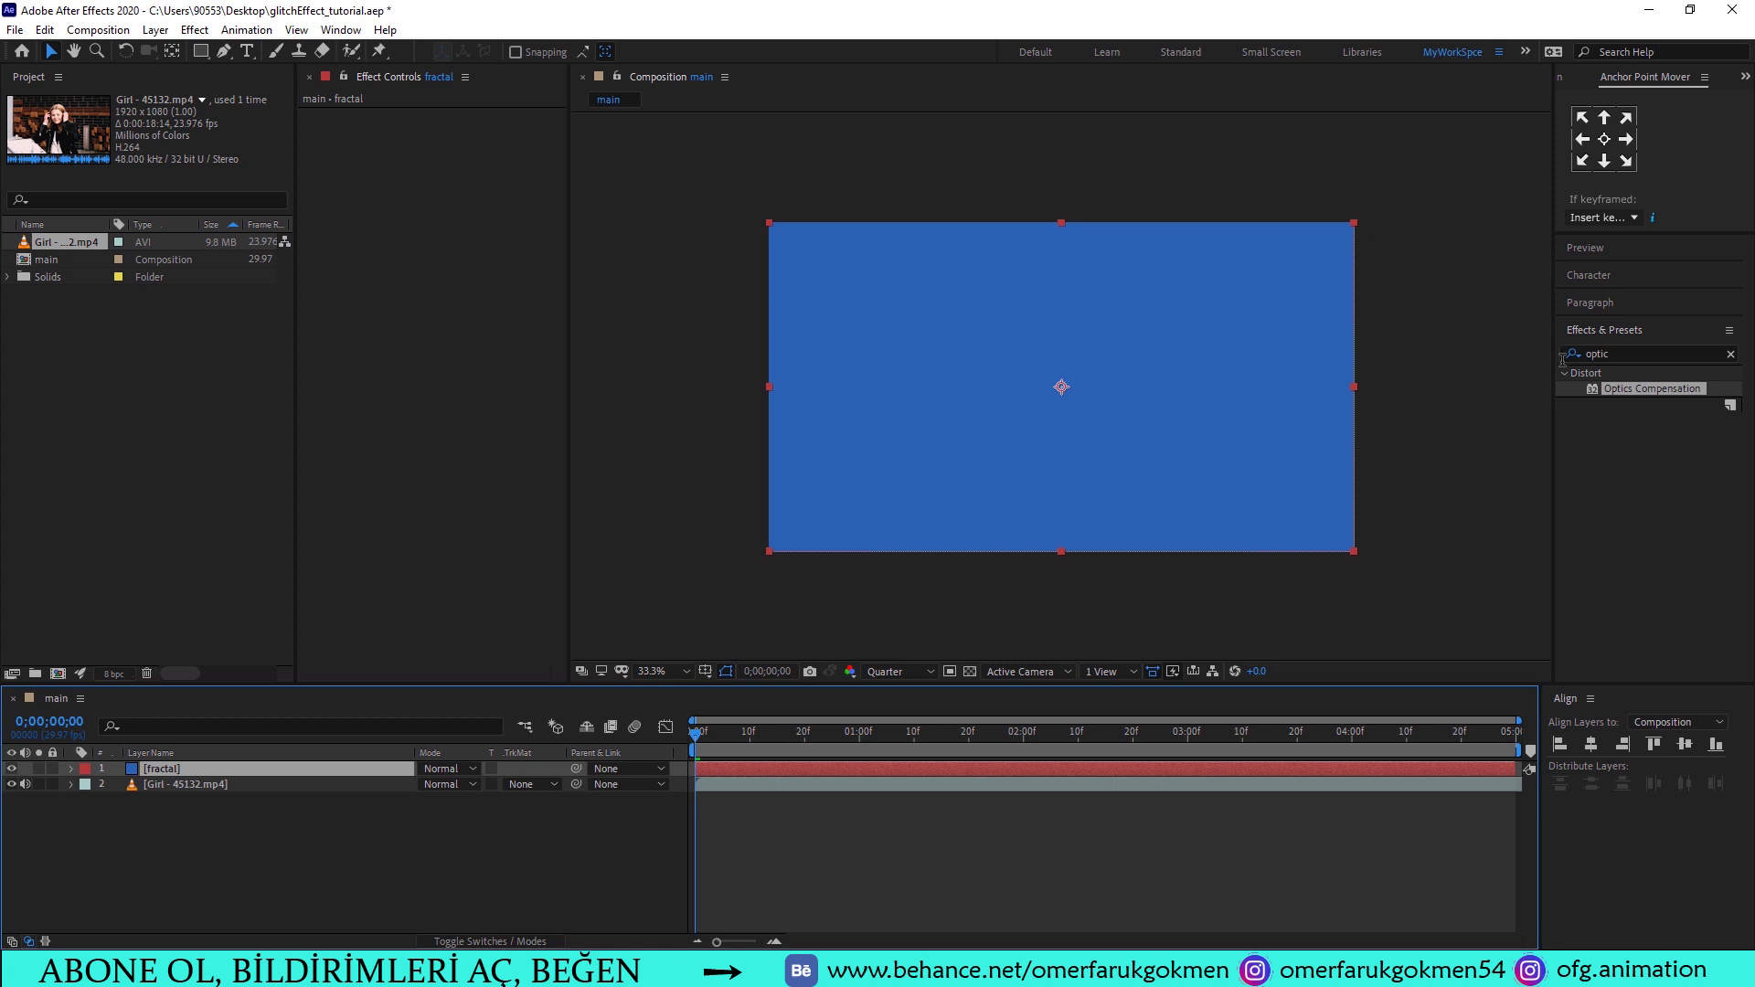
{"action": "double_click", "coordinate": [1627, 355]}
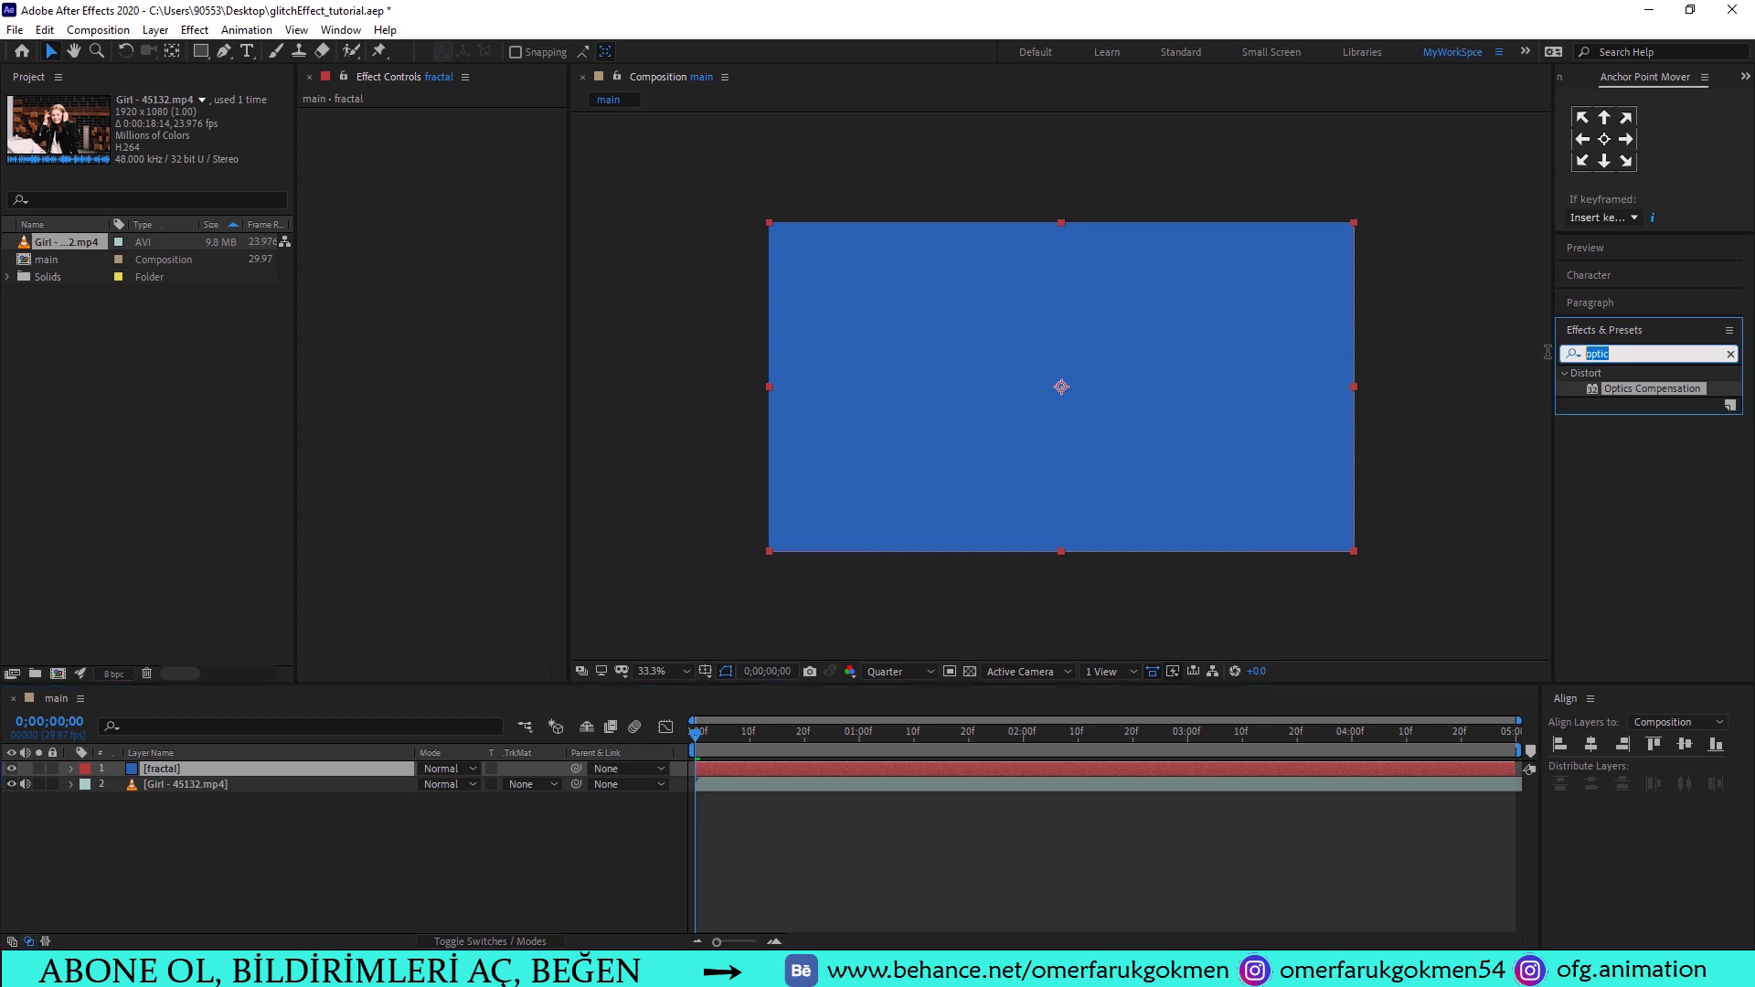
{"action": "type", "text": "fractal"}
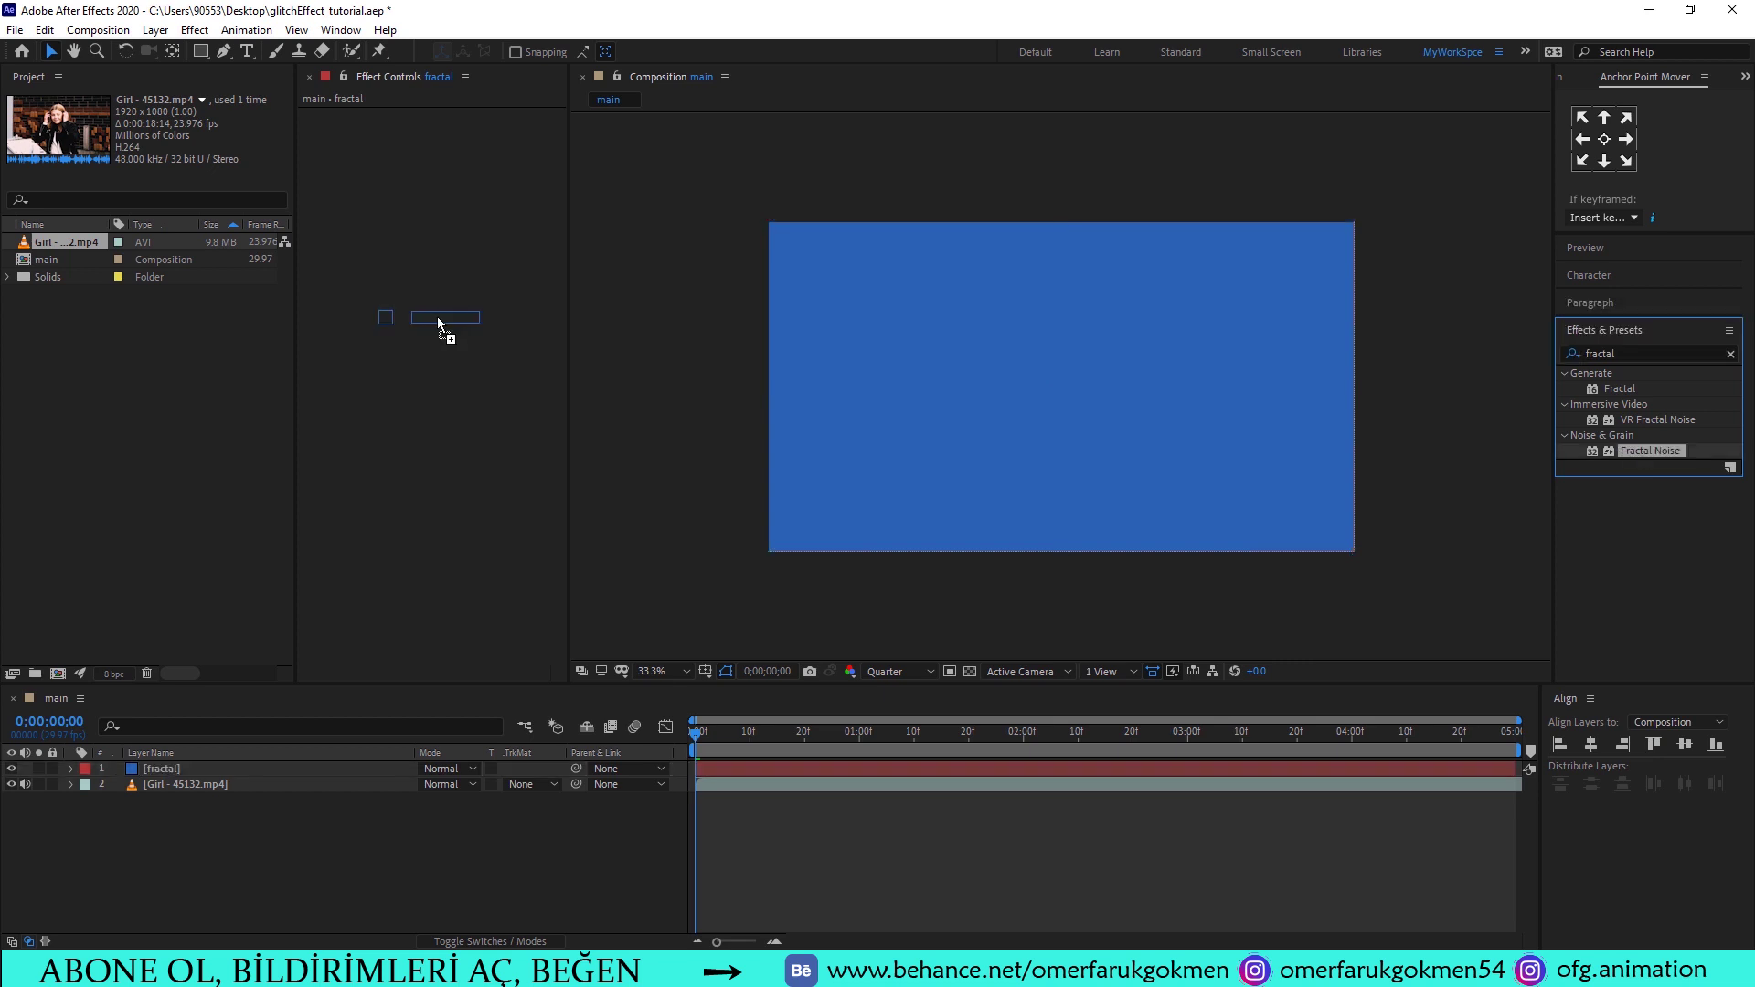
Apply Fractal Noise to the fractal solid with Block noise, Contrast 715 and Brightness -149
{"action": "left_click_drag", "start_coordinate": [1642, 450], "coordinate": [447, 324]}
{"action": "left_click", "coordinate": [475, 133]}
{"action": "left_click", "coordinate": [478, 137]}
{"action": "left_click", "coordinate": [478, 148]}
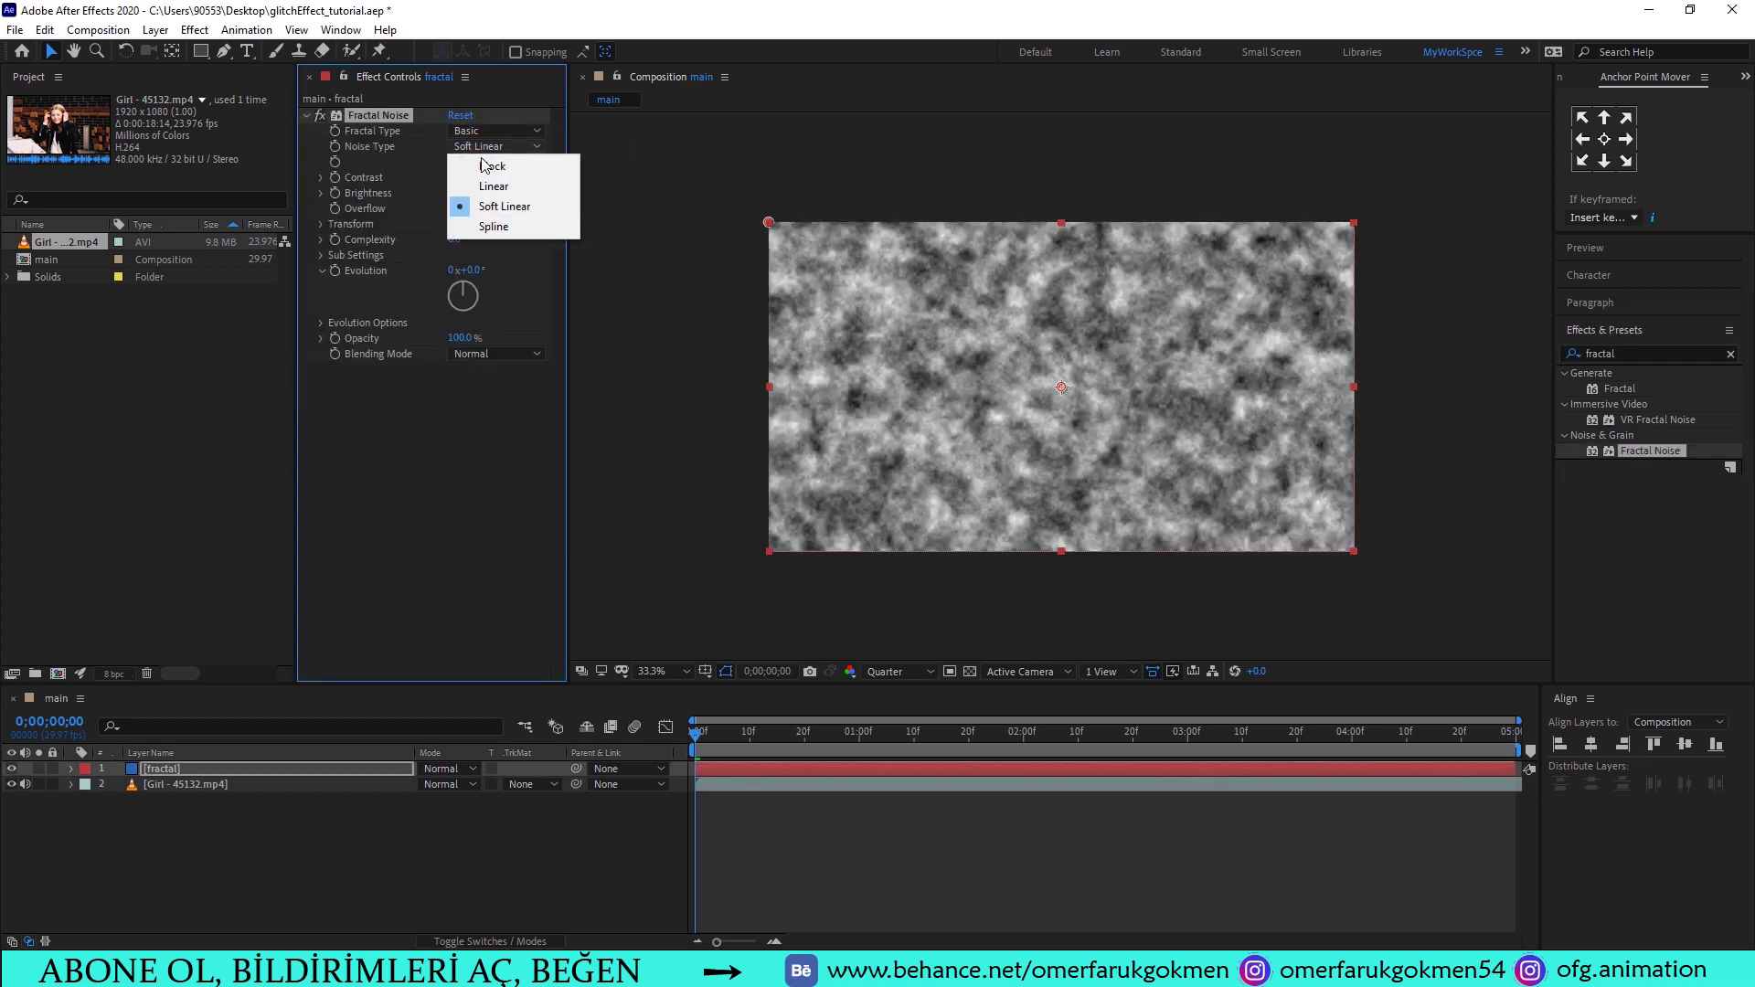
{"action": "left_click", "coordinate": [493, 167]}
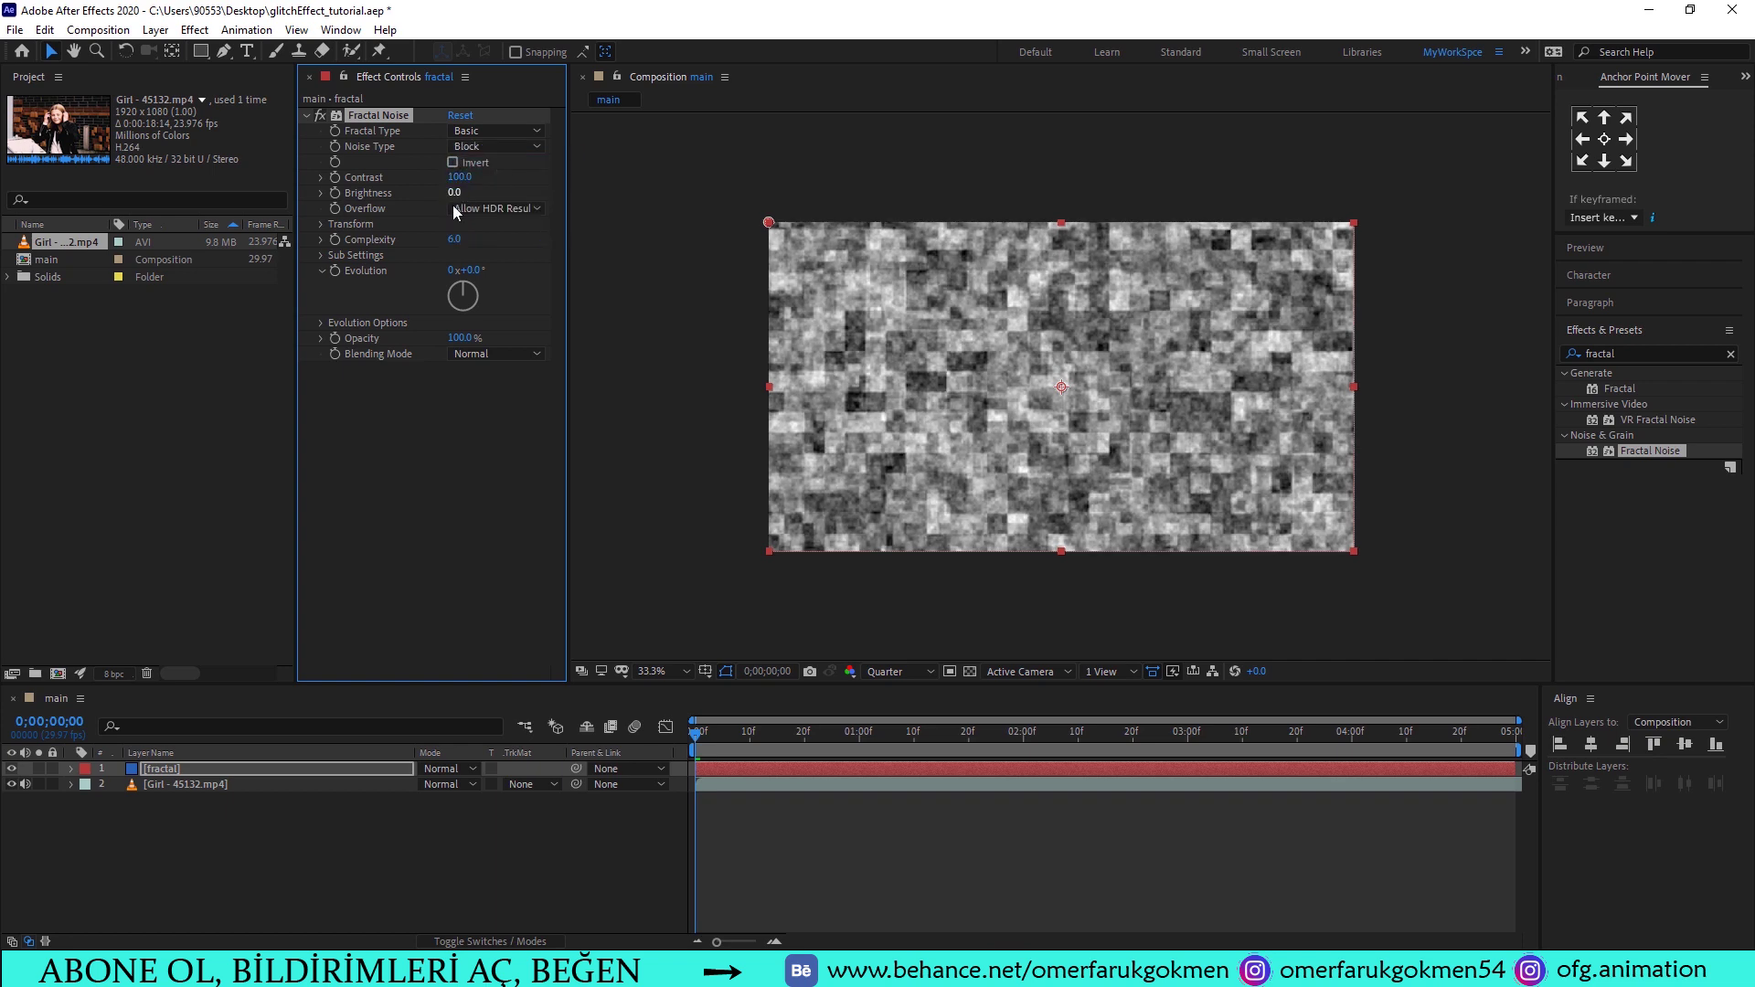
{"action": "left_click_drag", "start_coordinate": [461, 176], "coordinate": [927, 171]}
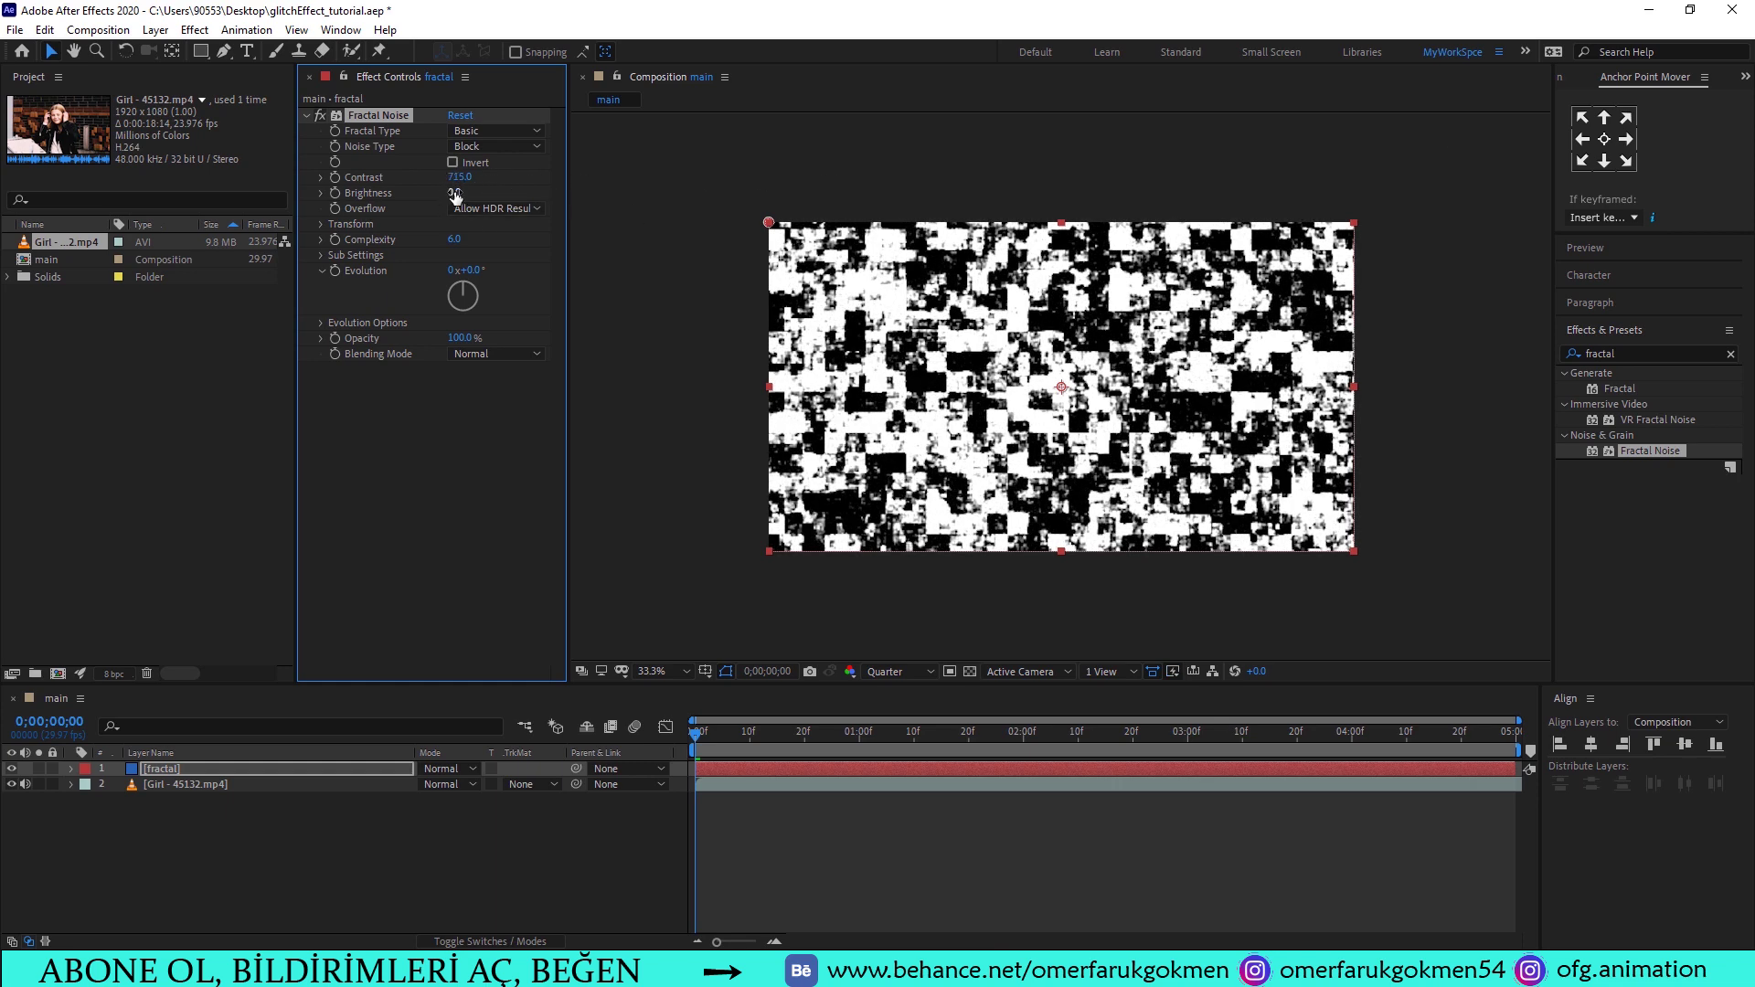
{"action": "left_click_drag", "start_coordinate": [450, 192], "coordinate": [318, 192]}
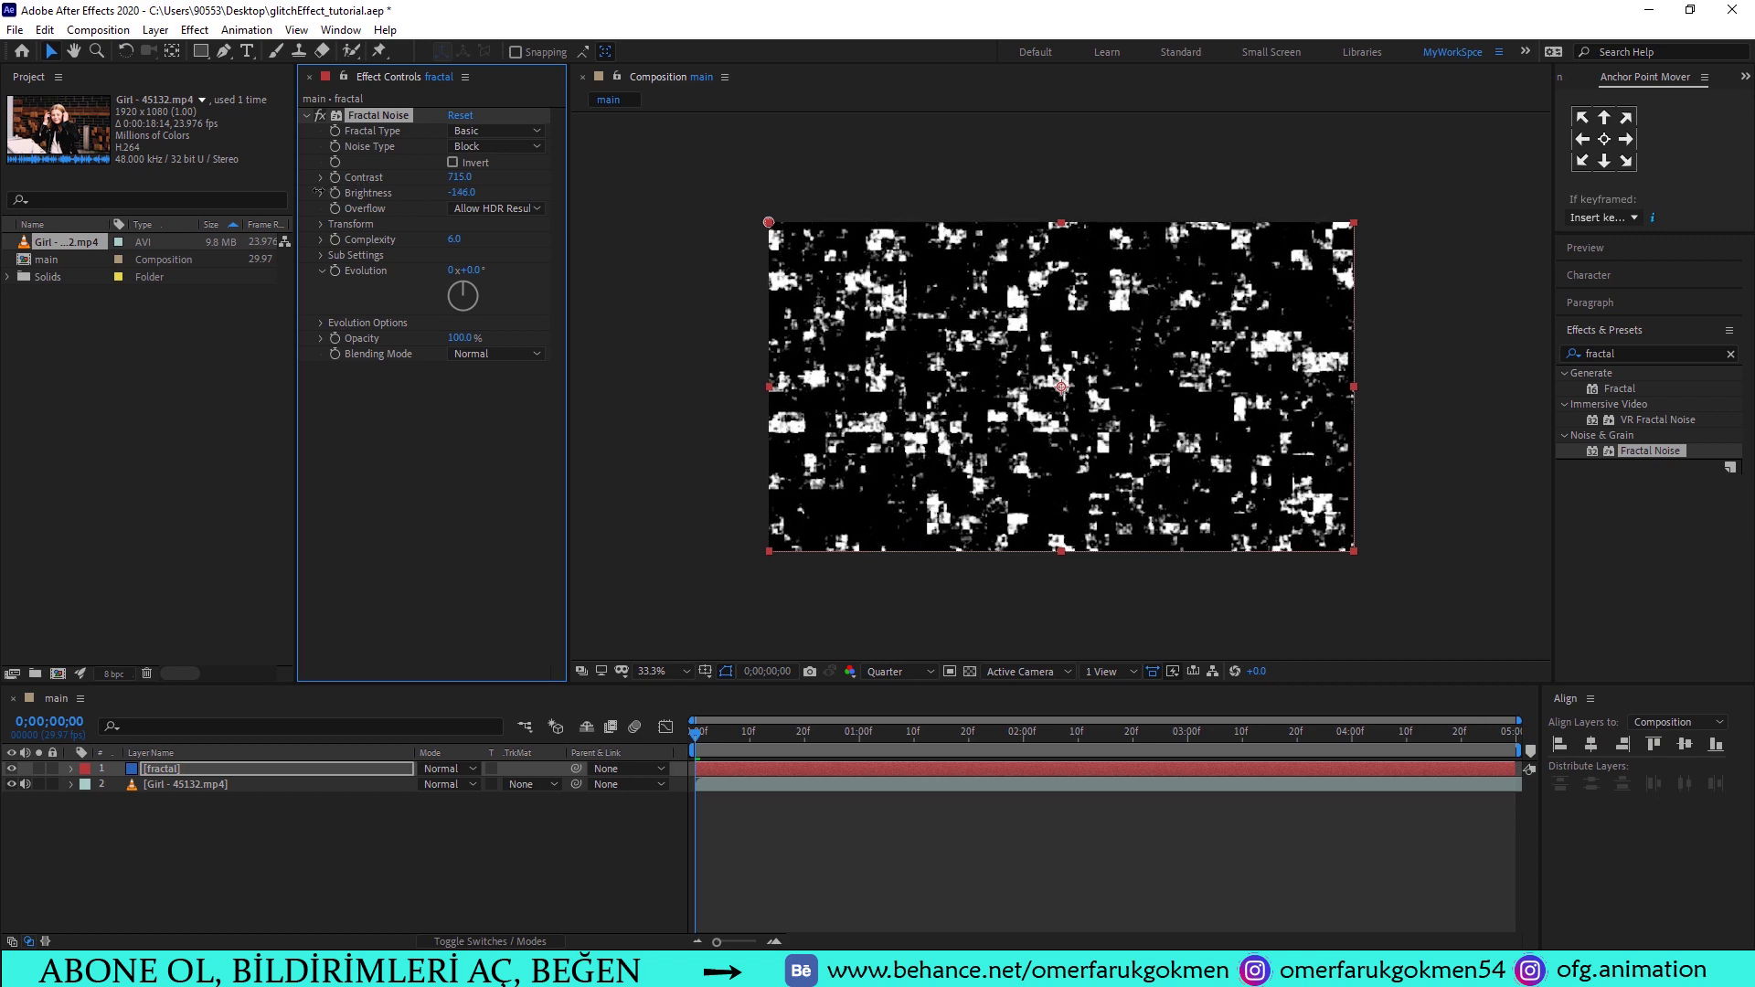
Set Fractal Noise Complexity to 3 after trying 2 and 4
{"action": "left_click", "coordinate": [452, 241]}
{"action": "type", "text": "2"}
{"action": "key", "text": "Return"}
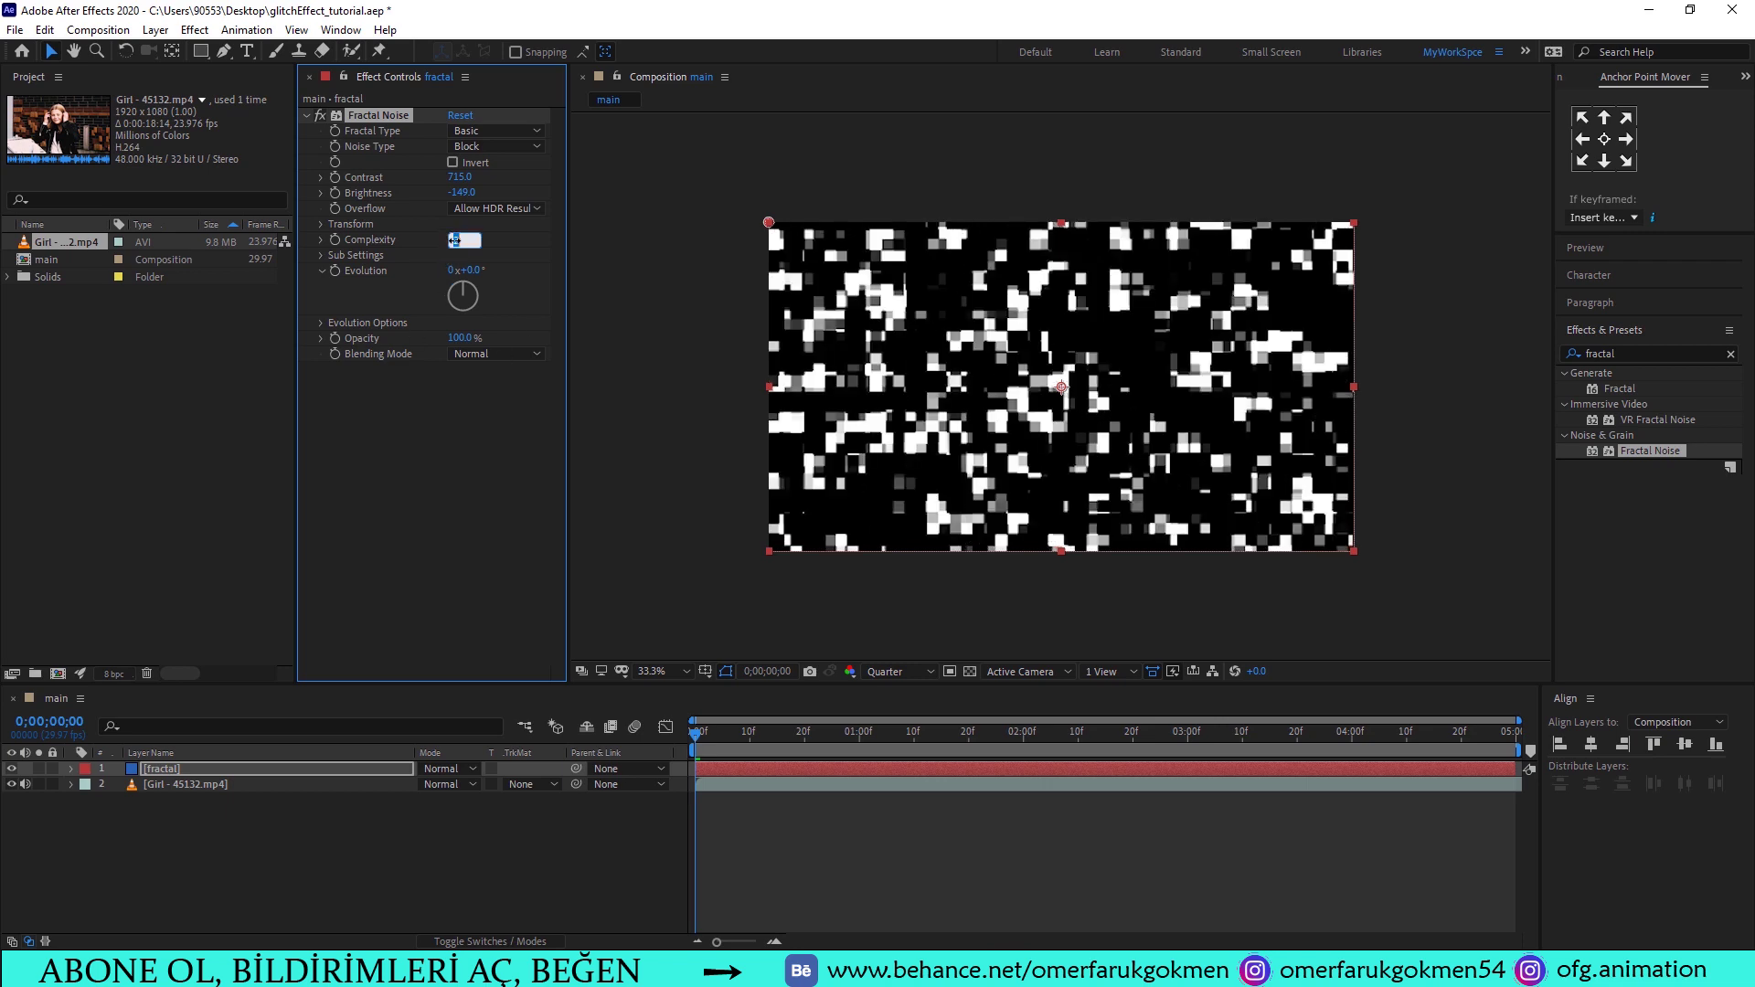
{"action": "type", "text": "4"}
{"action": "key", "text": "Return"}
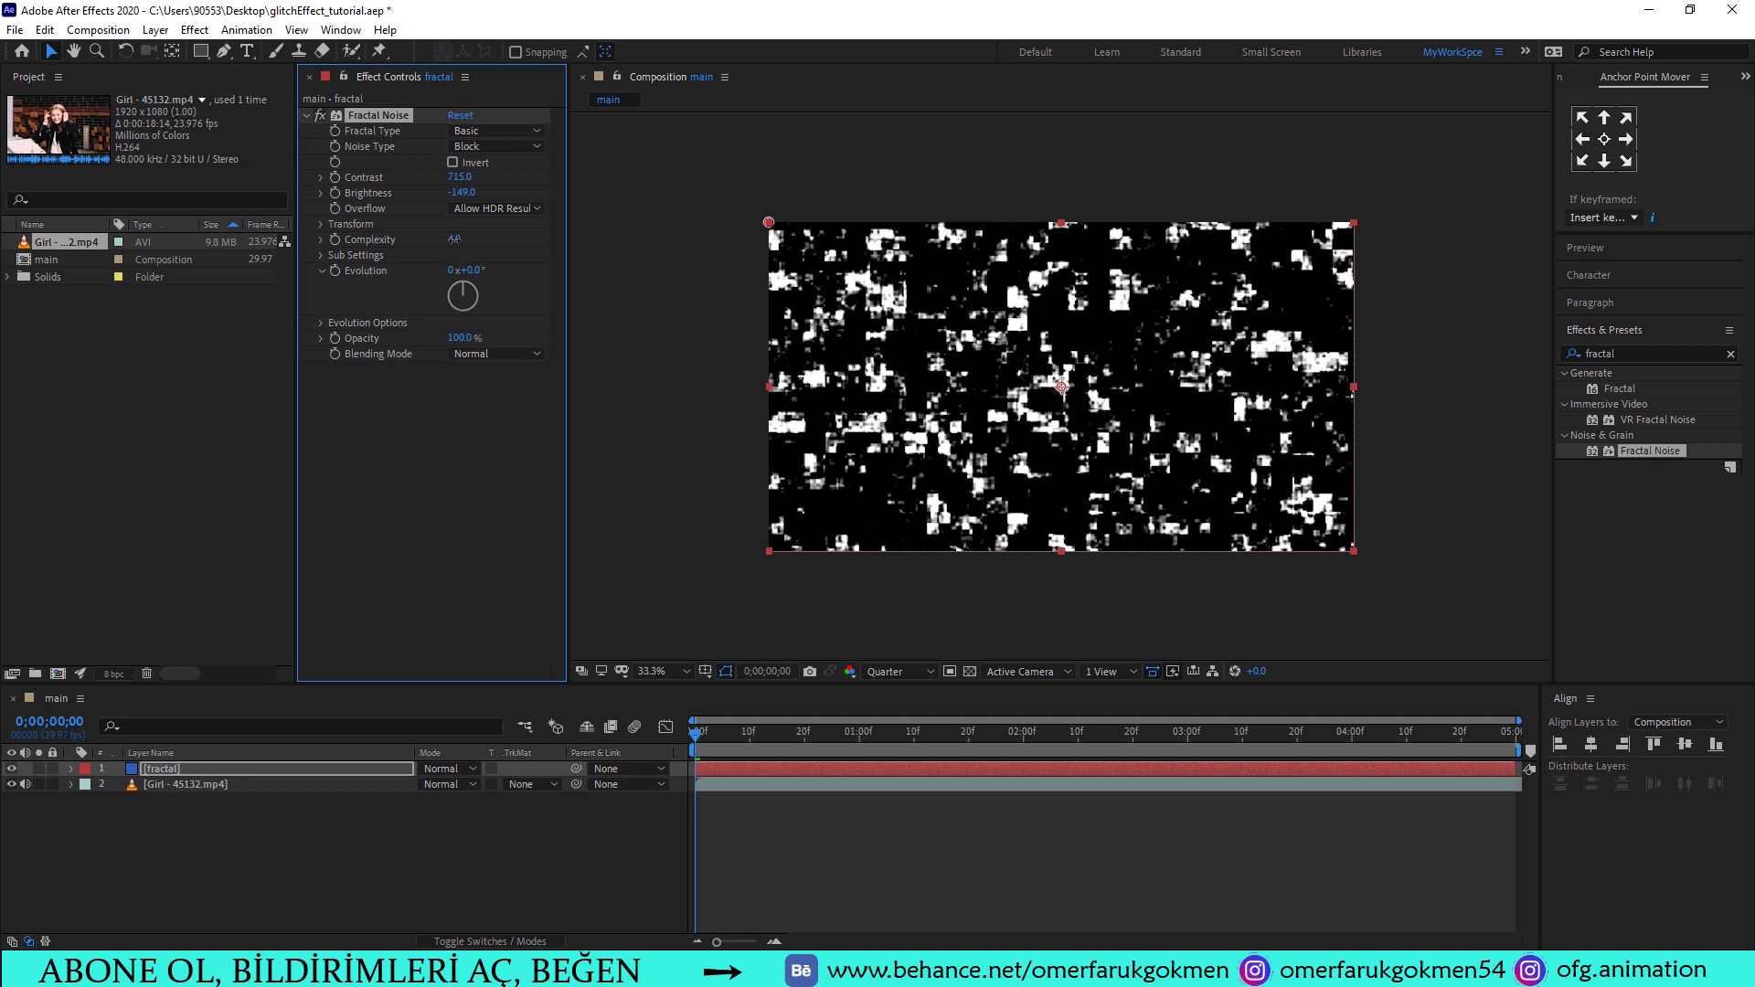
{"action": "type", "text": "3"}
{"action": "key", "text": "Return"}
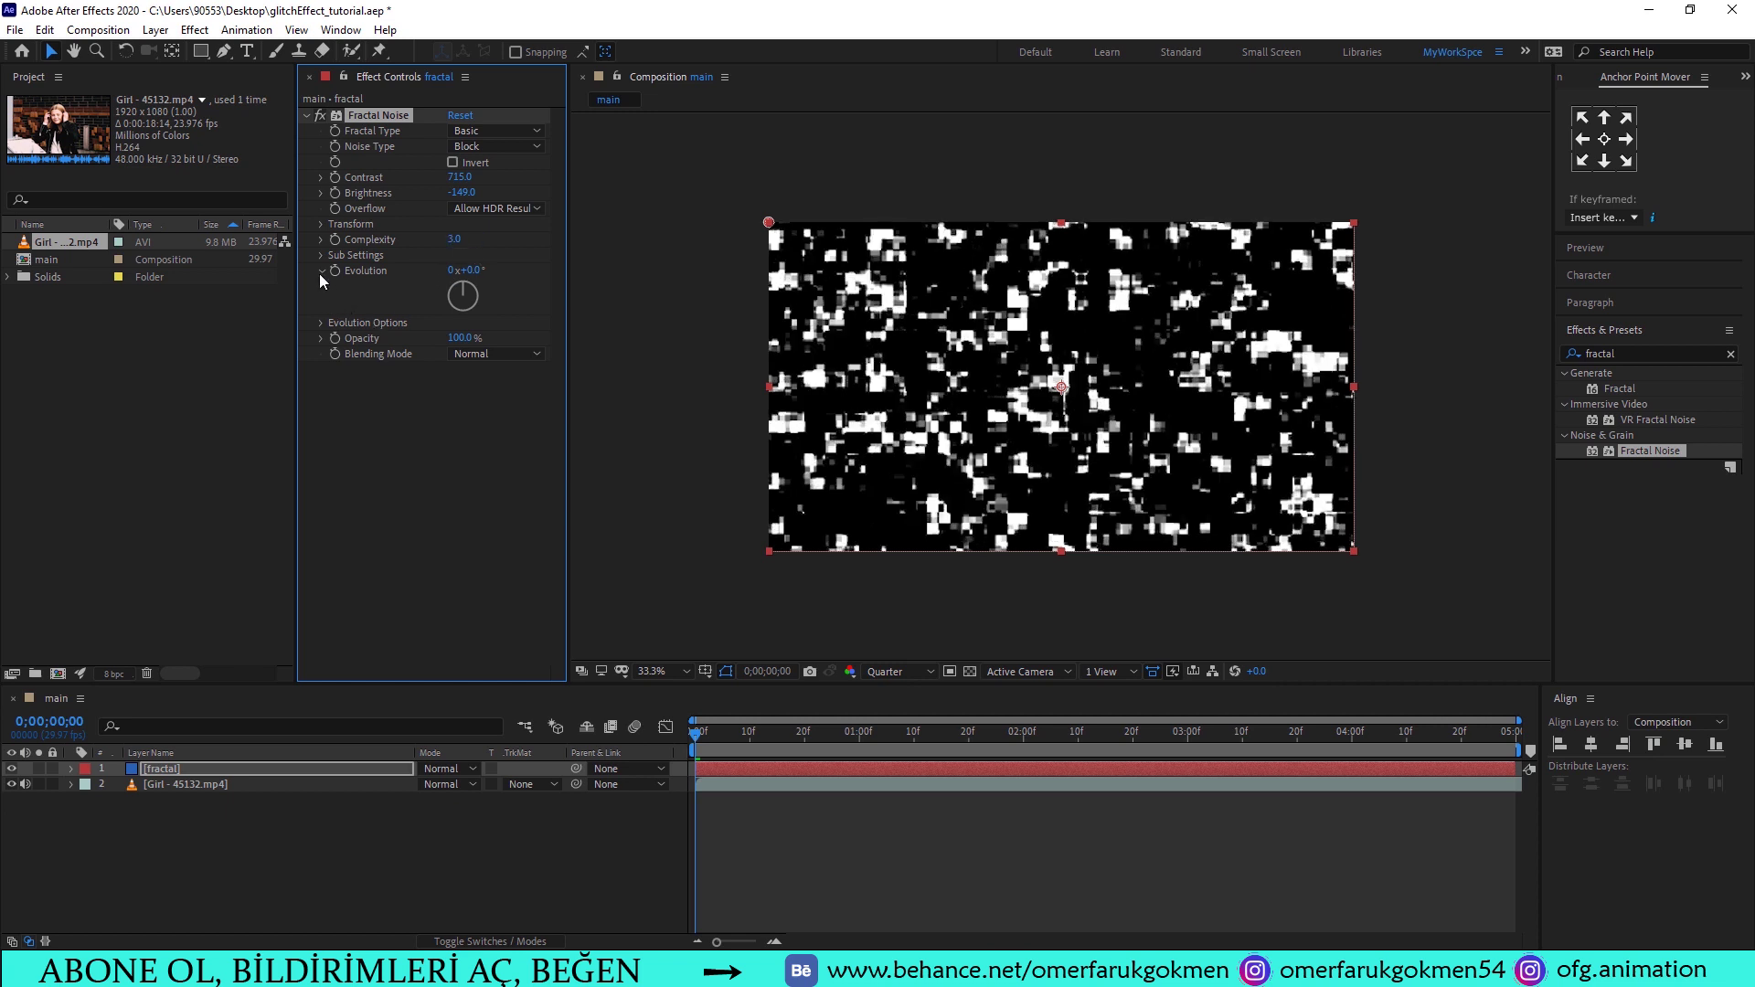
{"action": "left_click", "coordinate": [324, 223]}
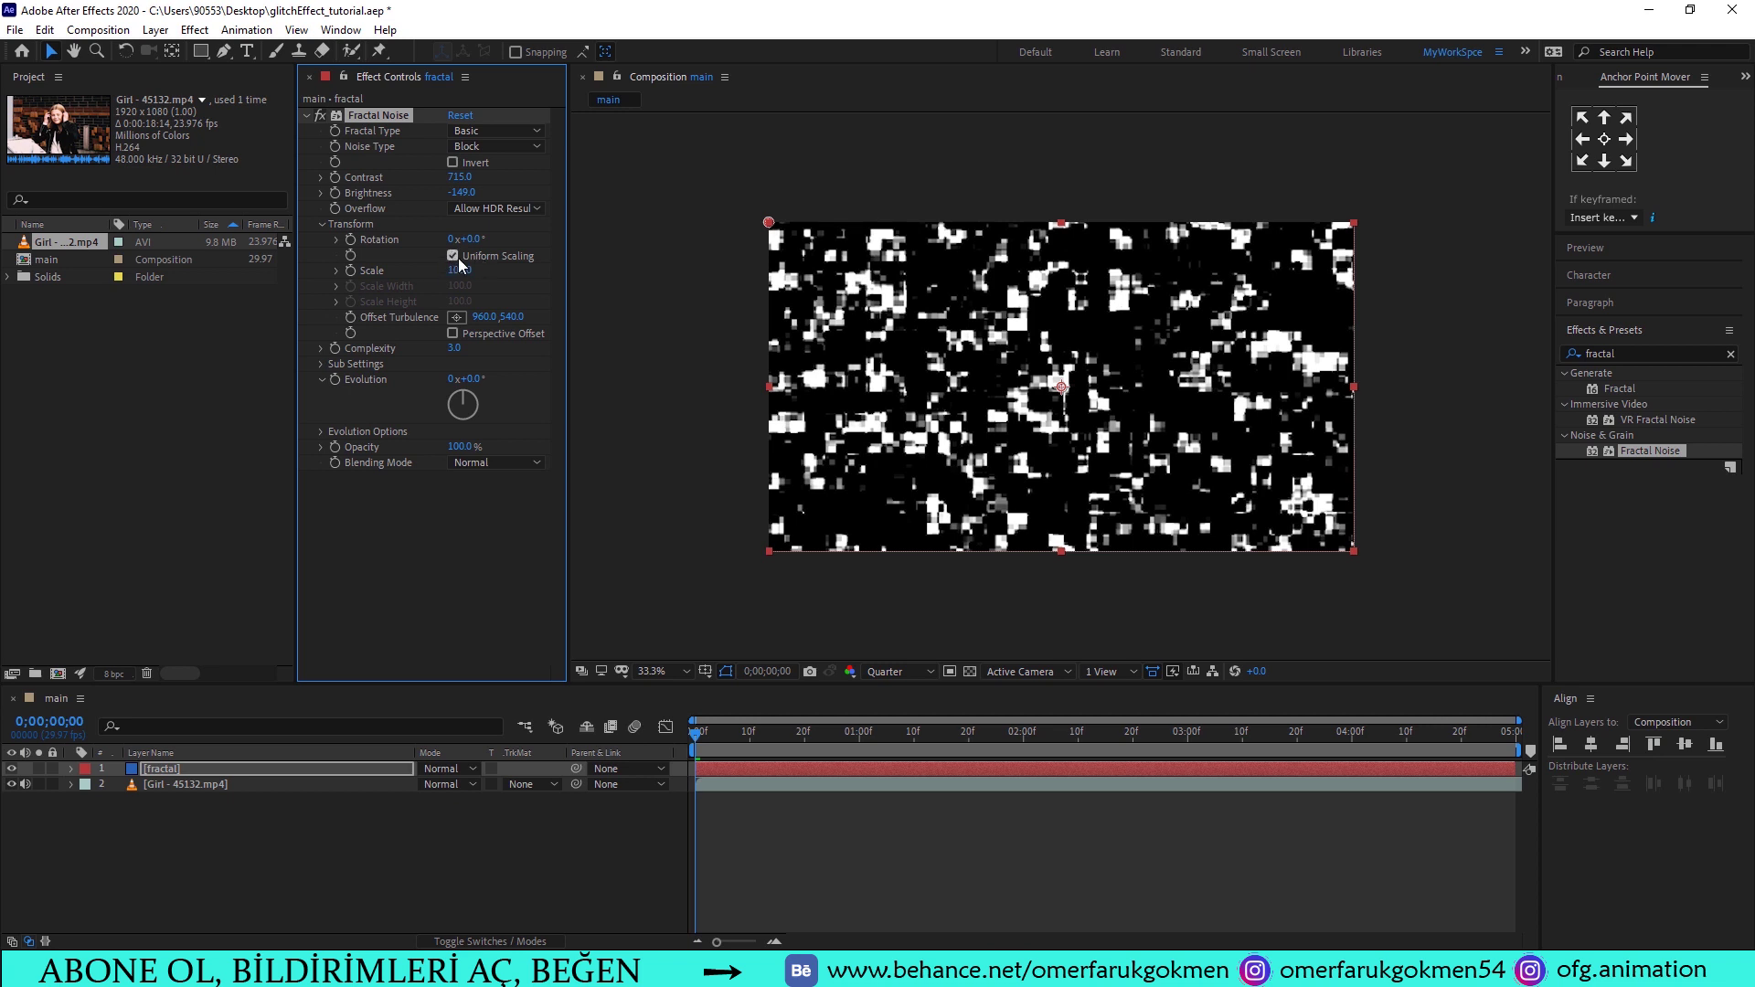
Turn off Uniform Scaling and set noise Scale Width 533 and Scale Height 54.5
{"action": "left_click", "coordinate": [453, 257]}
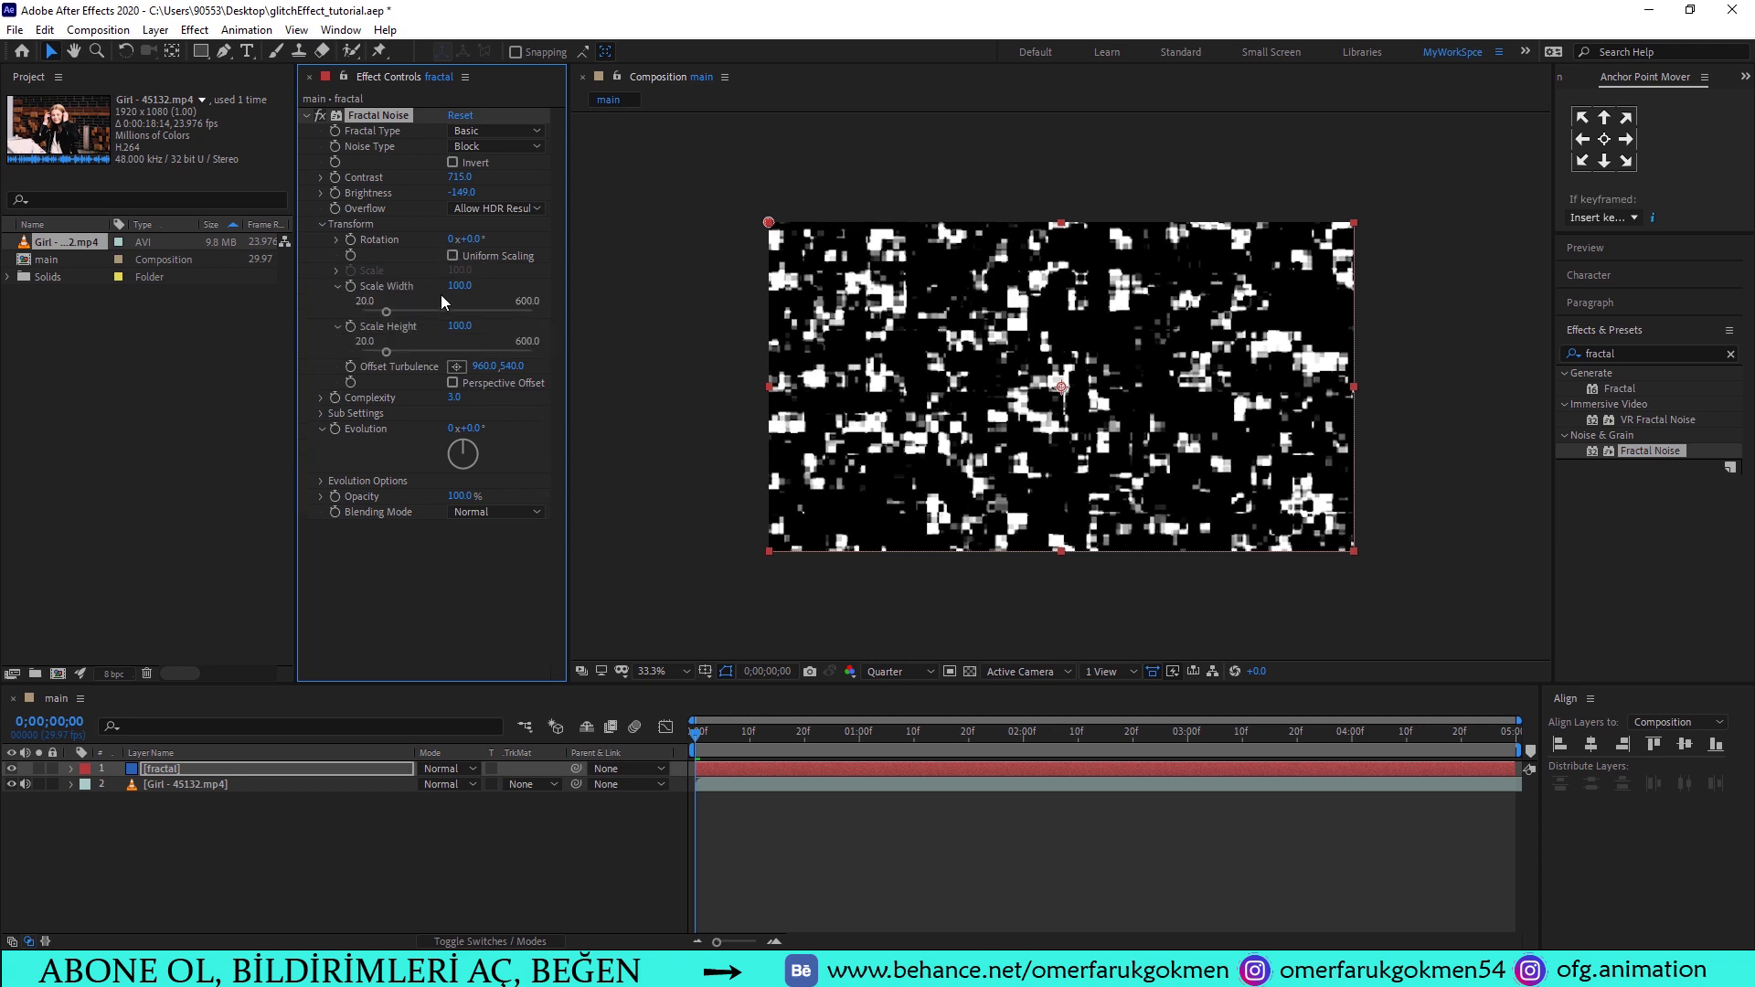
{"action": "left_click_drag", "start_coordinate": [457, 289], "coordinate": [841, 276]}
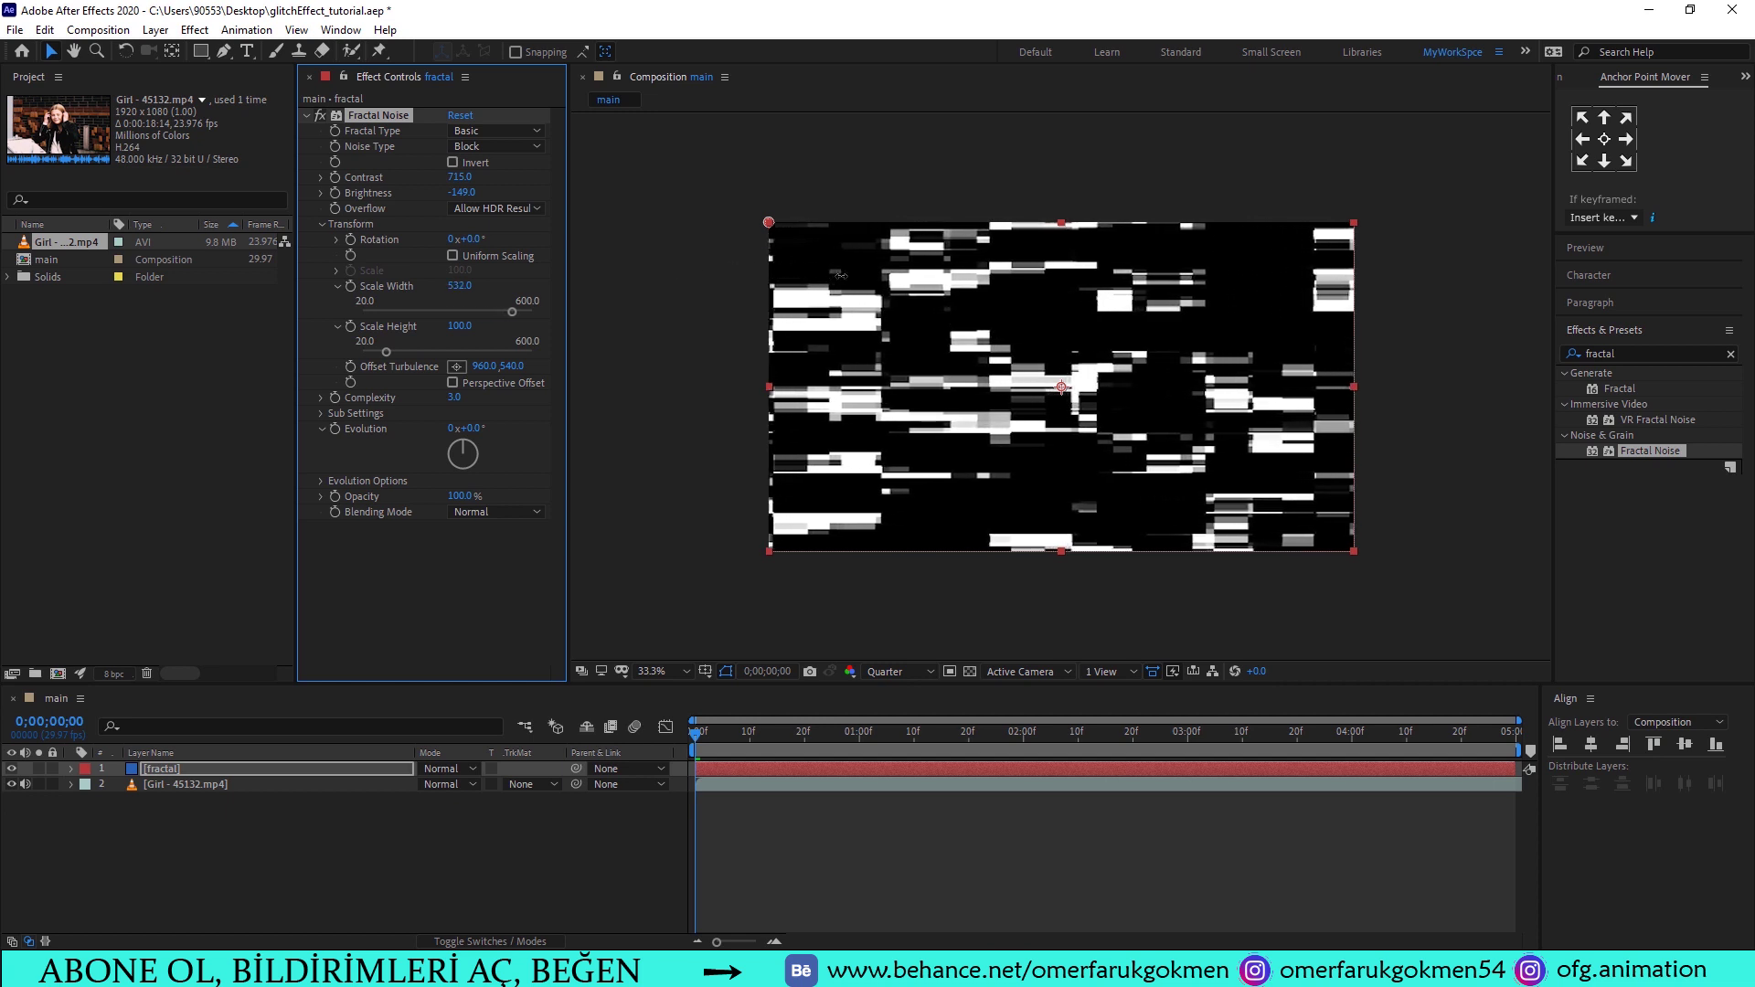
{"action": "left_click_drag", "start_coordinate": [388, 353], "coordinate": [371, 354]}
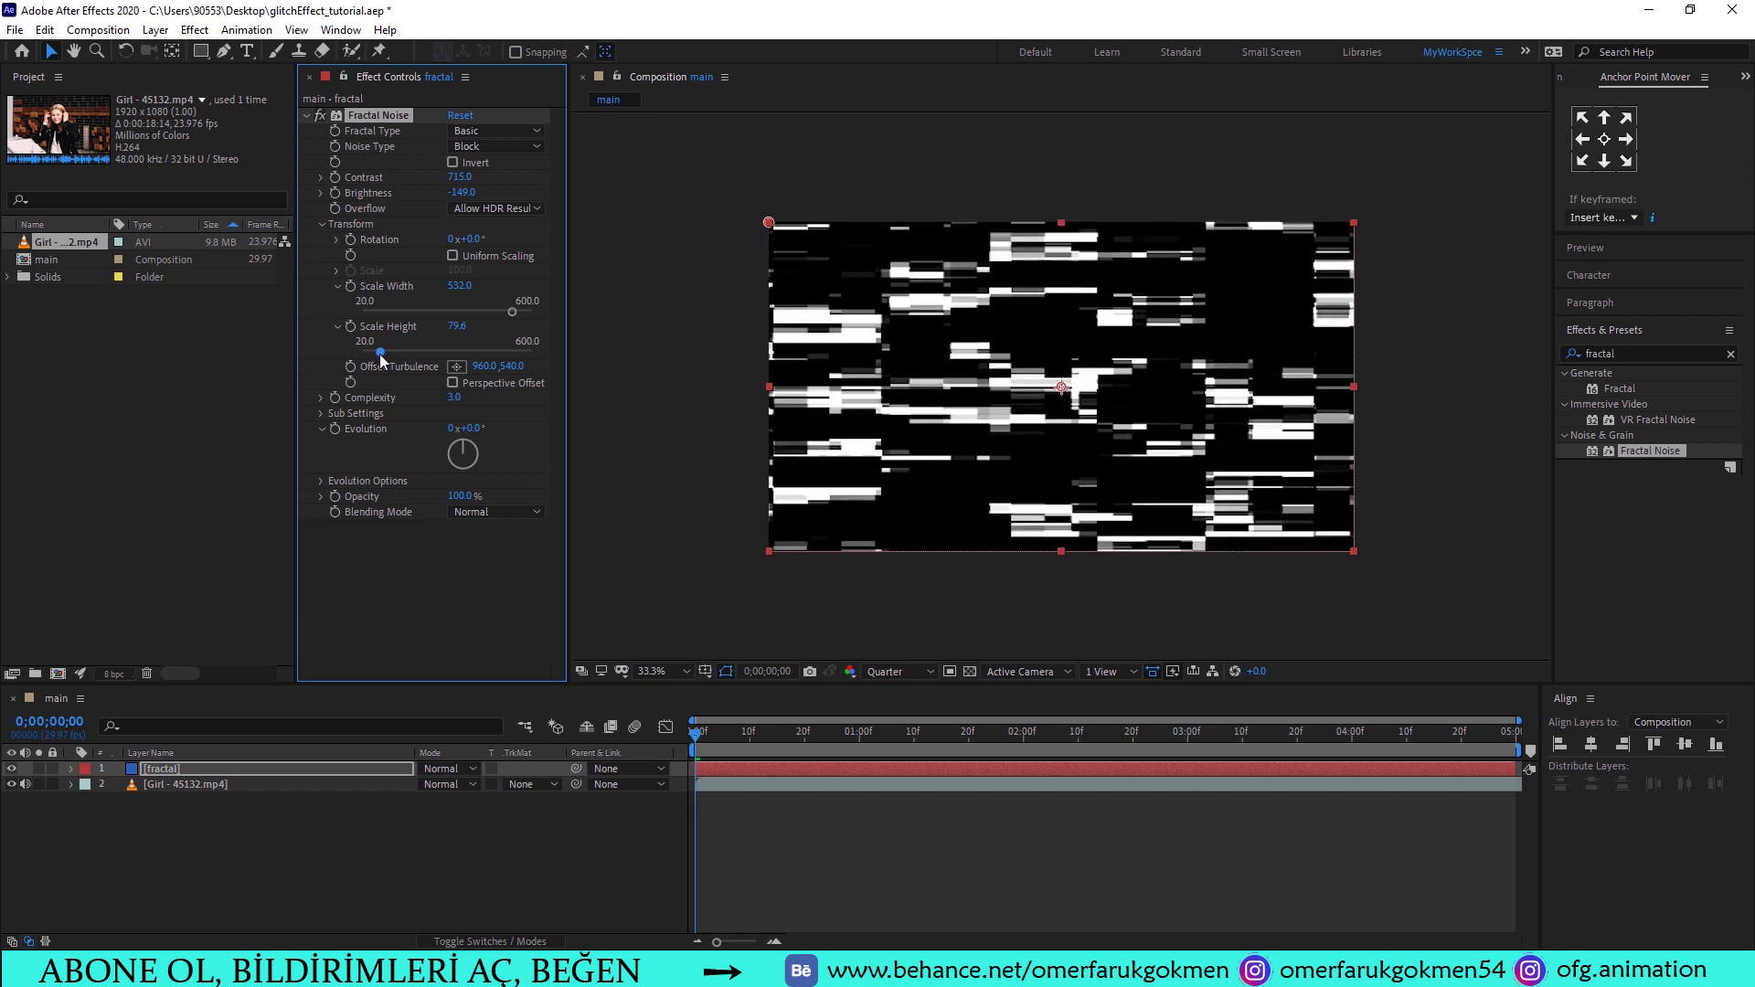
{"action": "left_click_drag", "start_coordinate": [371, 354], "coordinate": [373, 354]}
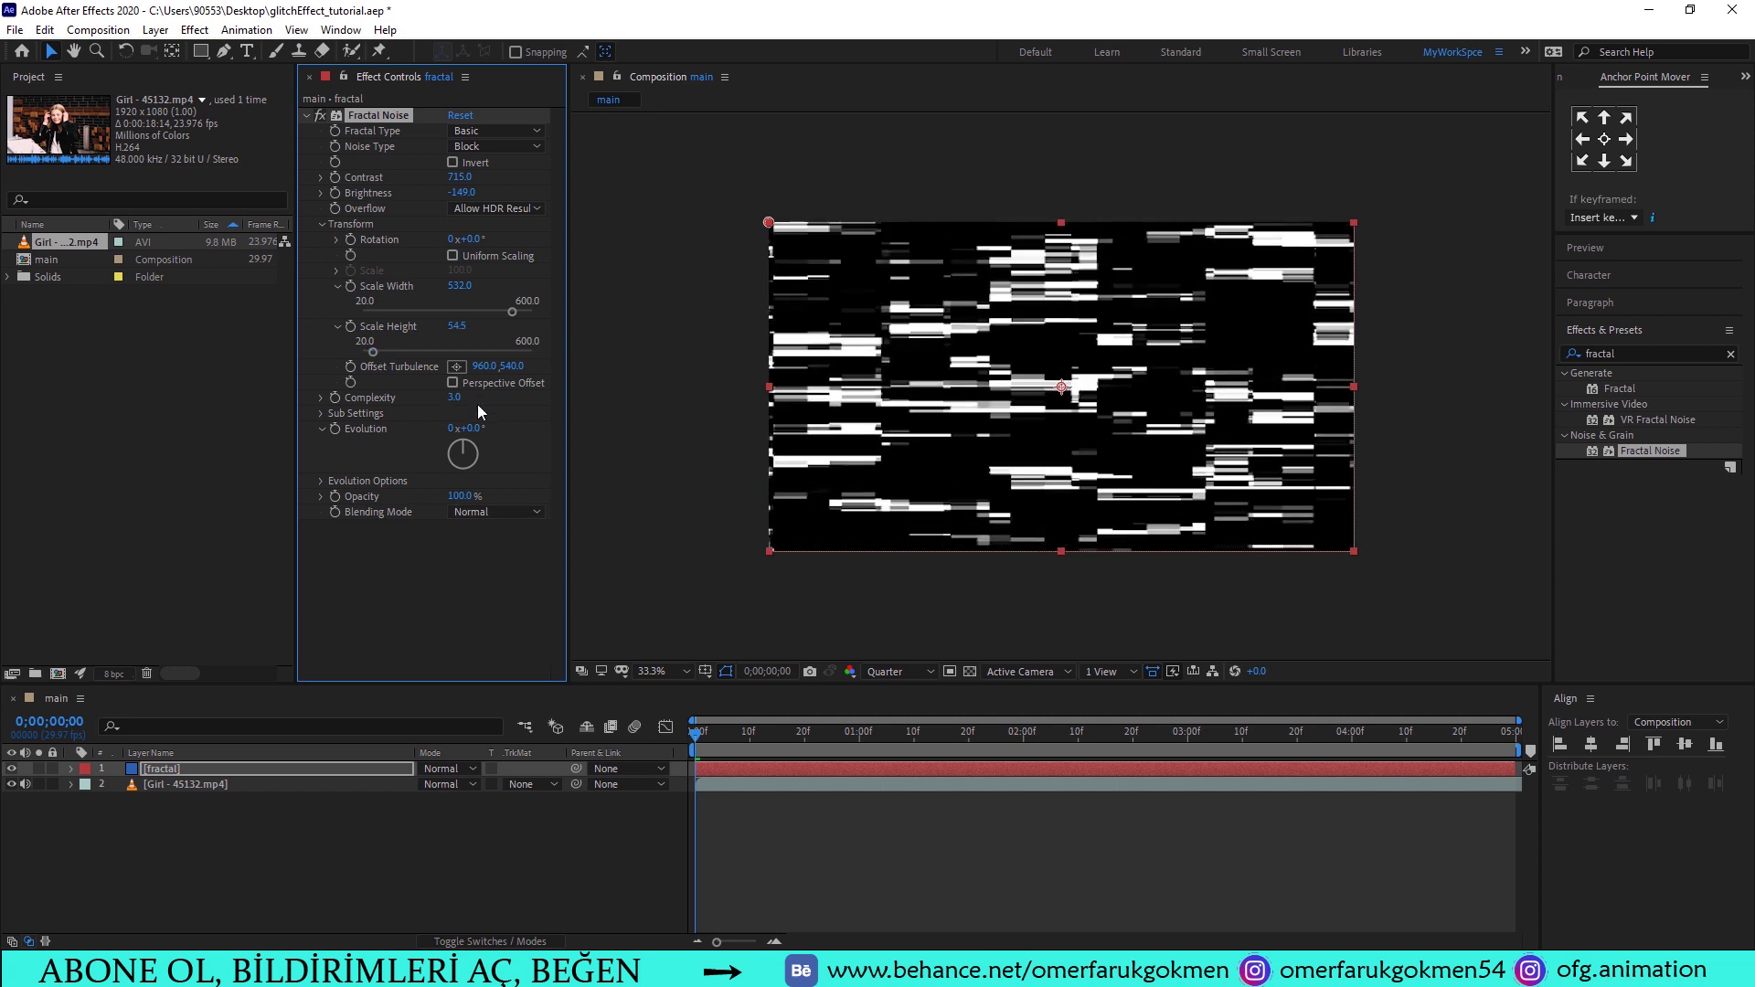
Drive Random Seed with the expression time*15 and preview the flickering noise
{"action": "left_click", "coordinate": [319, 480]}
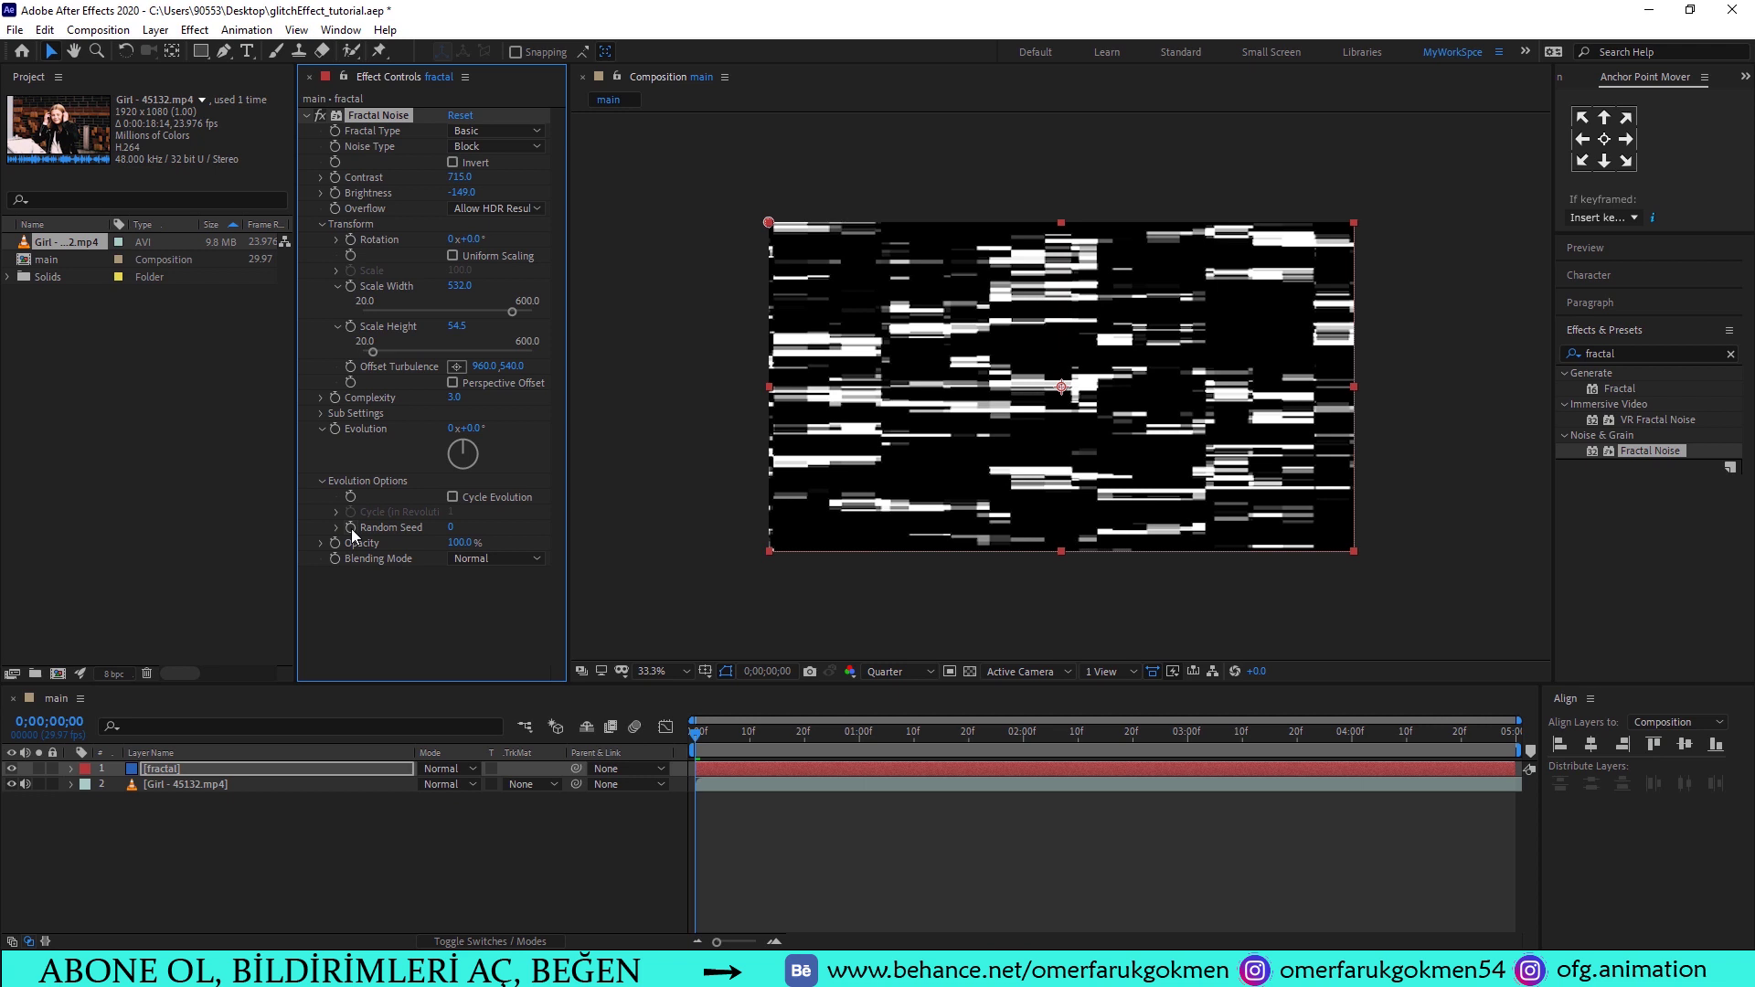
{"action": "left_click", "coordinate": [350, 527], "text": "alt"}
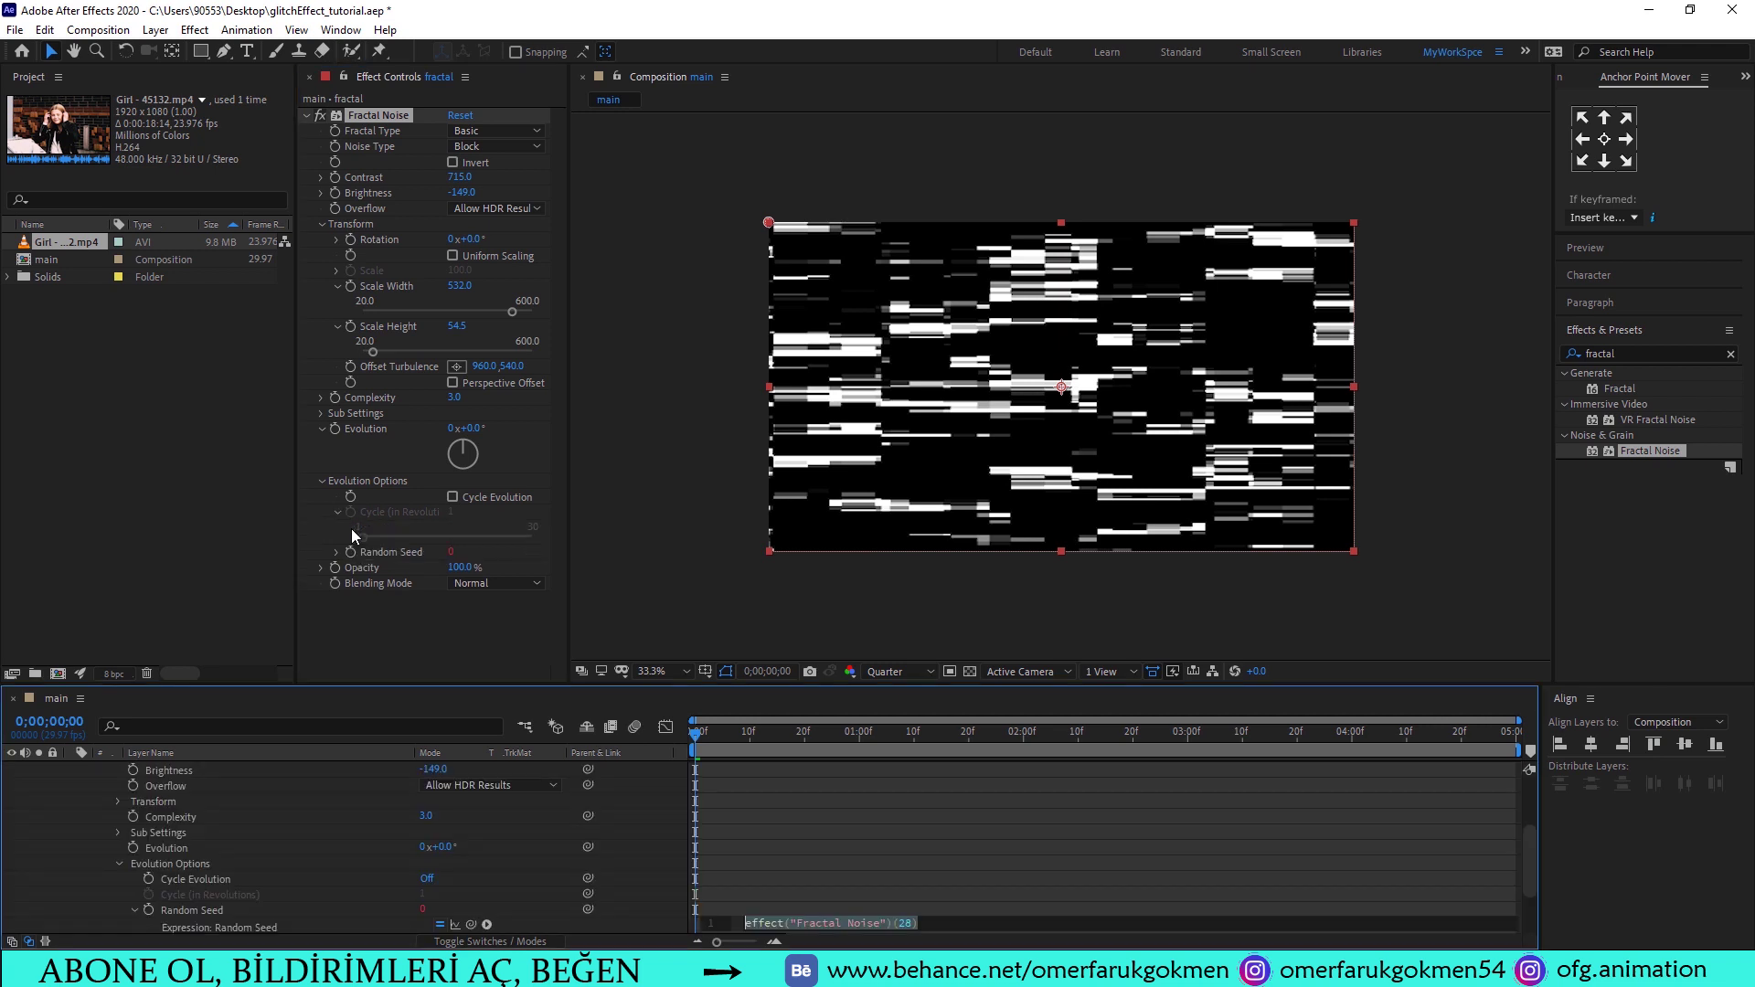
{"action": "type", "text": "time*1"}
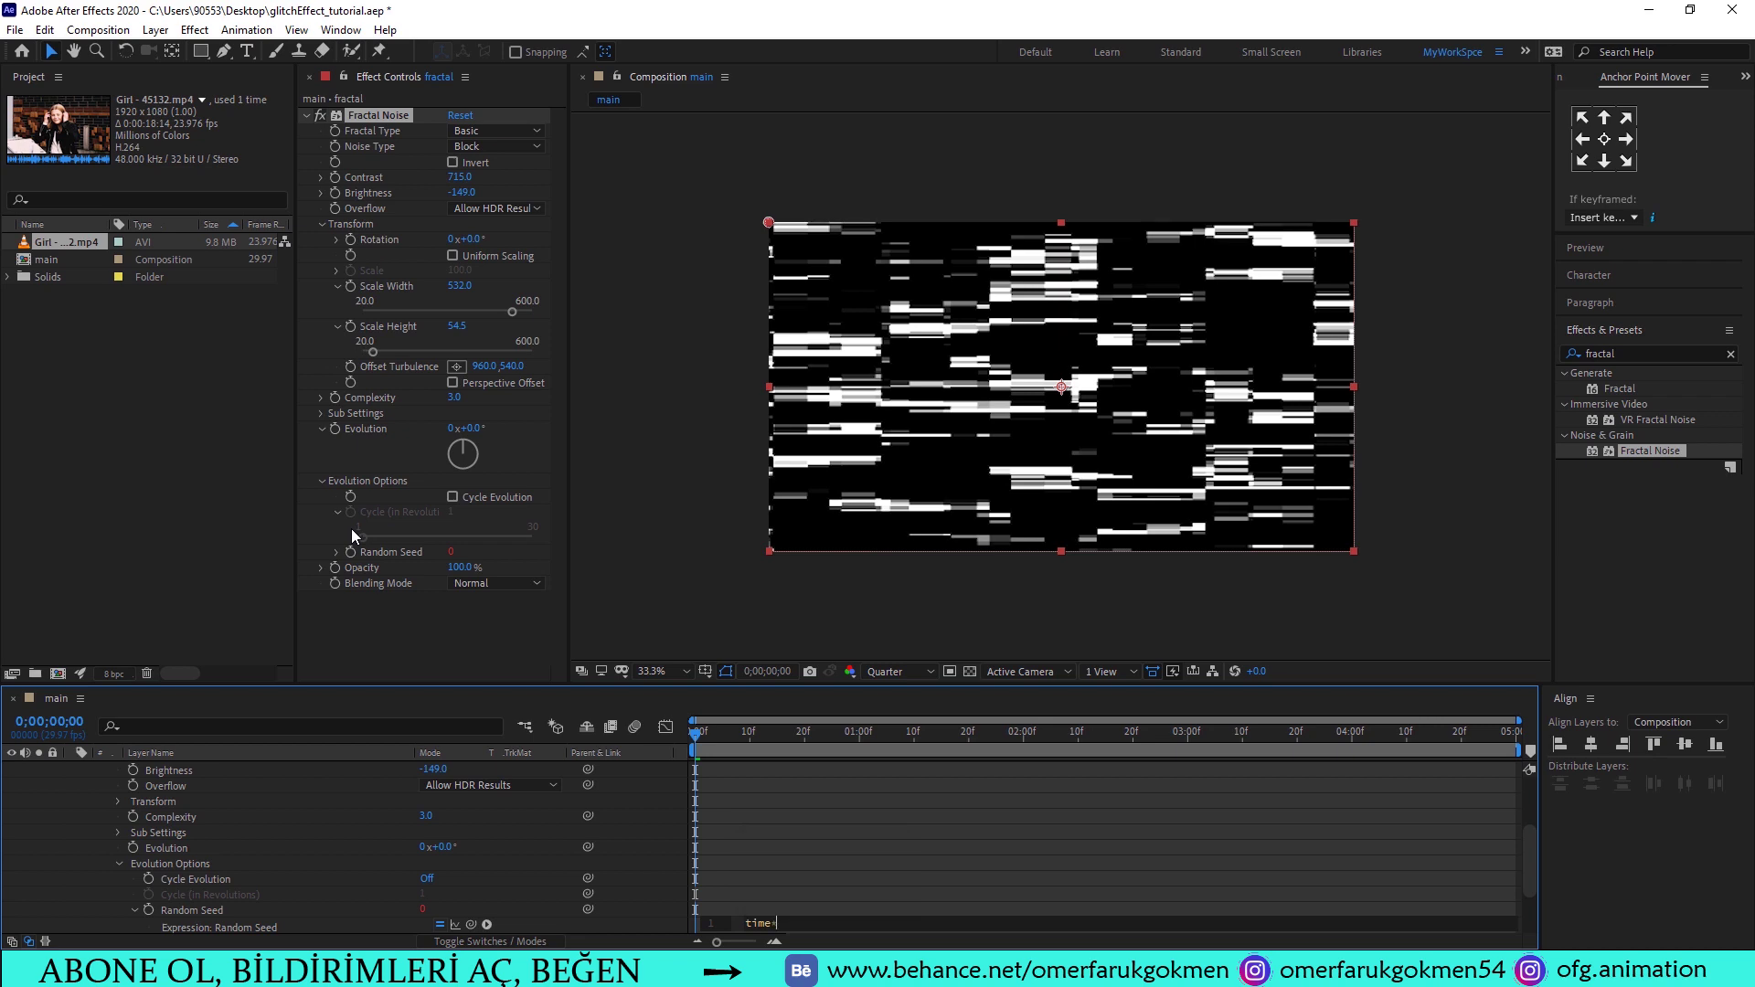
{"action": "type", "text": "5"}
{"action": "left_click", "coordinate": [633, 737]}
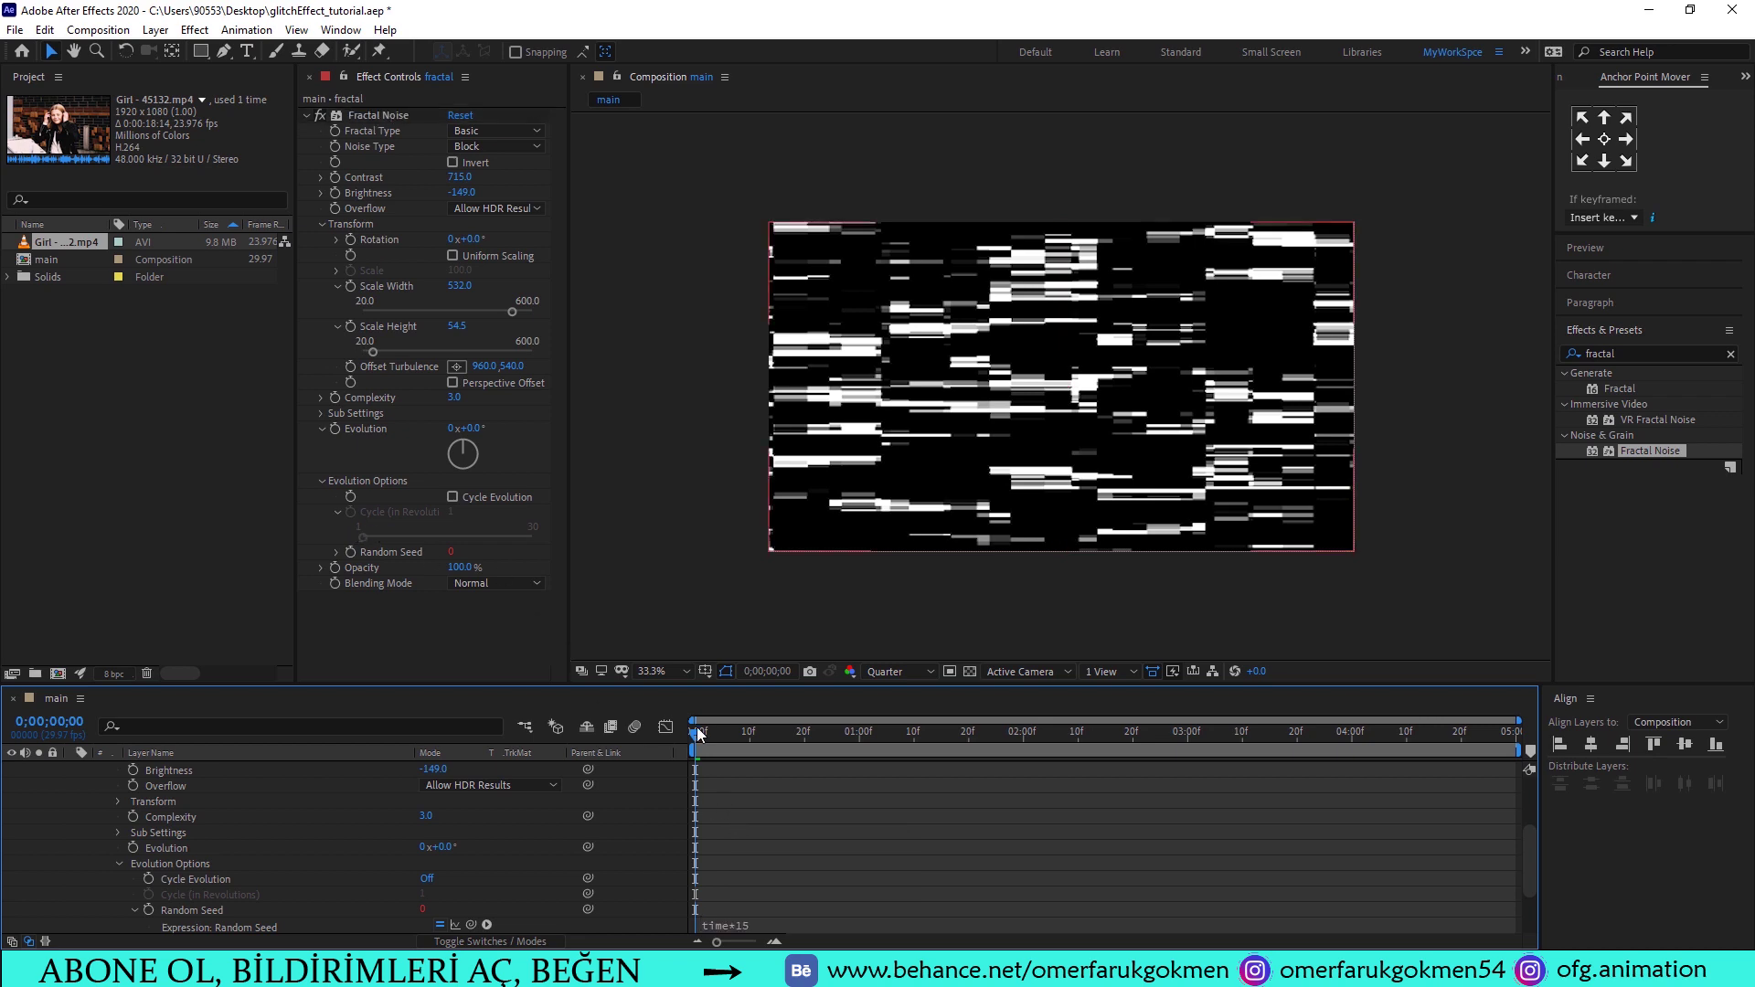
{"action": "key", "text": "space"}
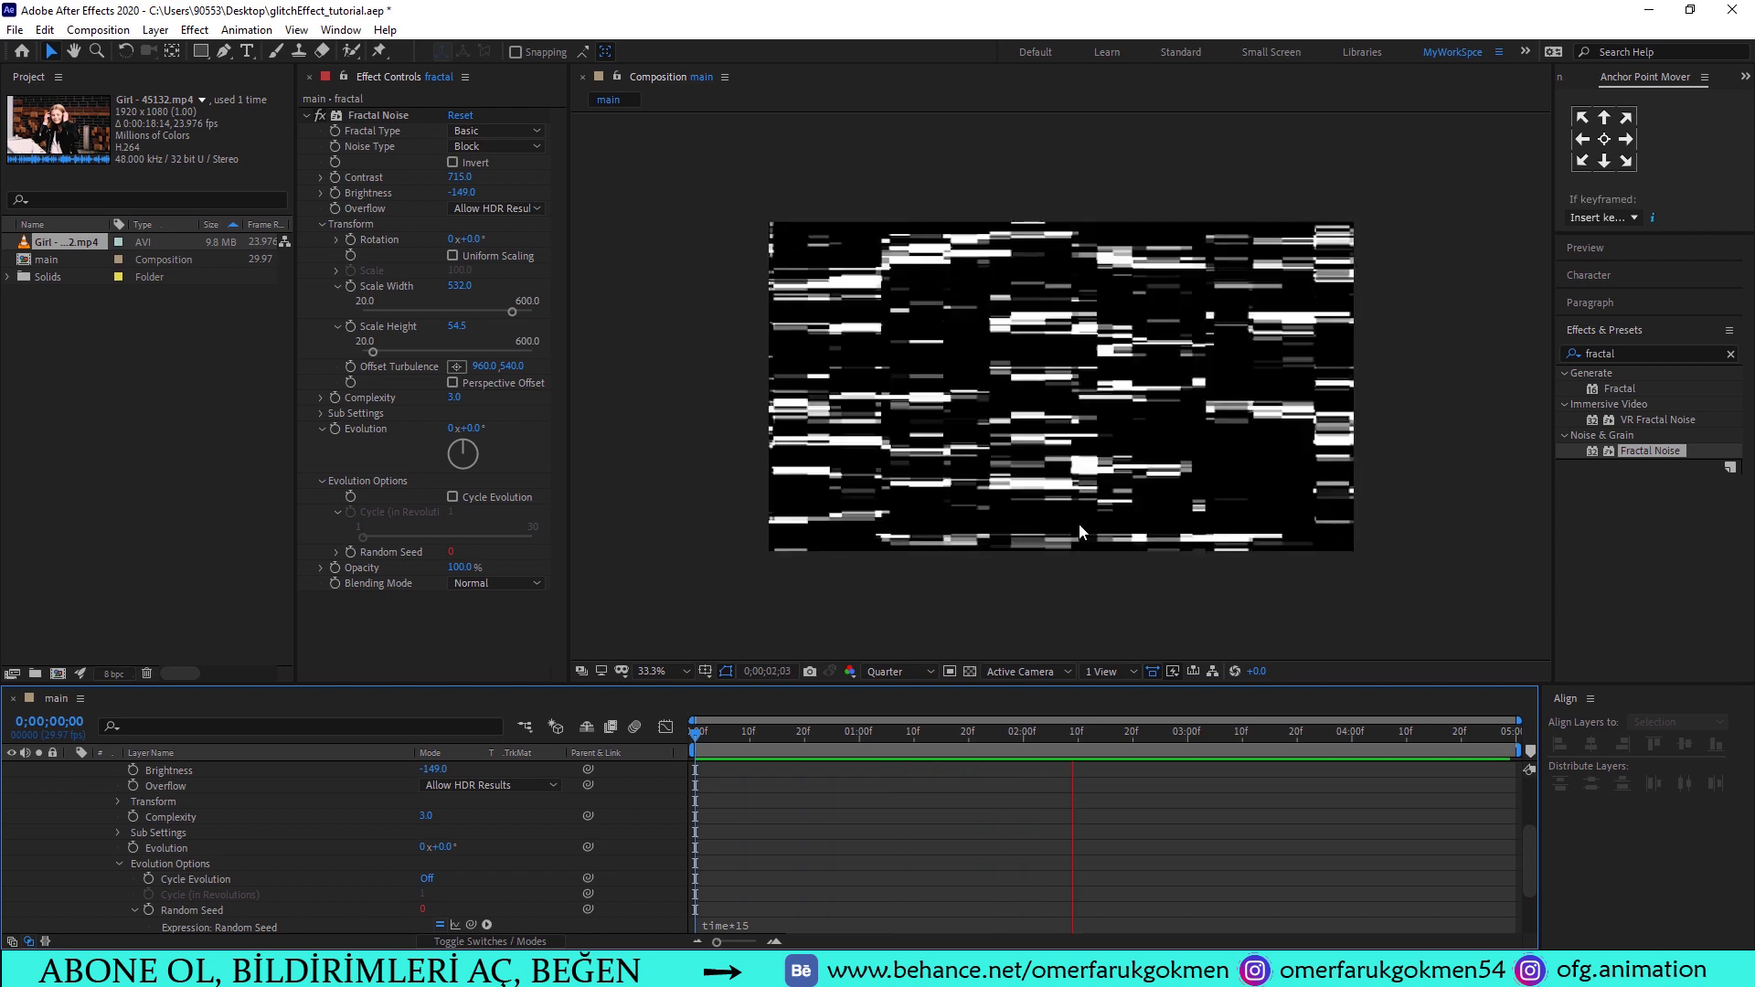
{"action": "key", "text": "space"}
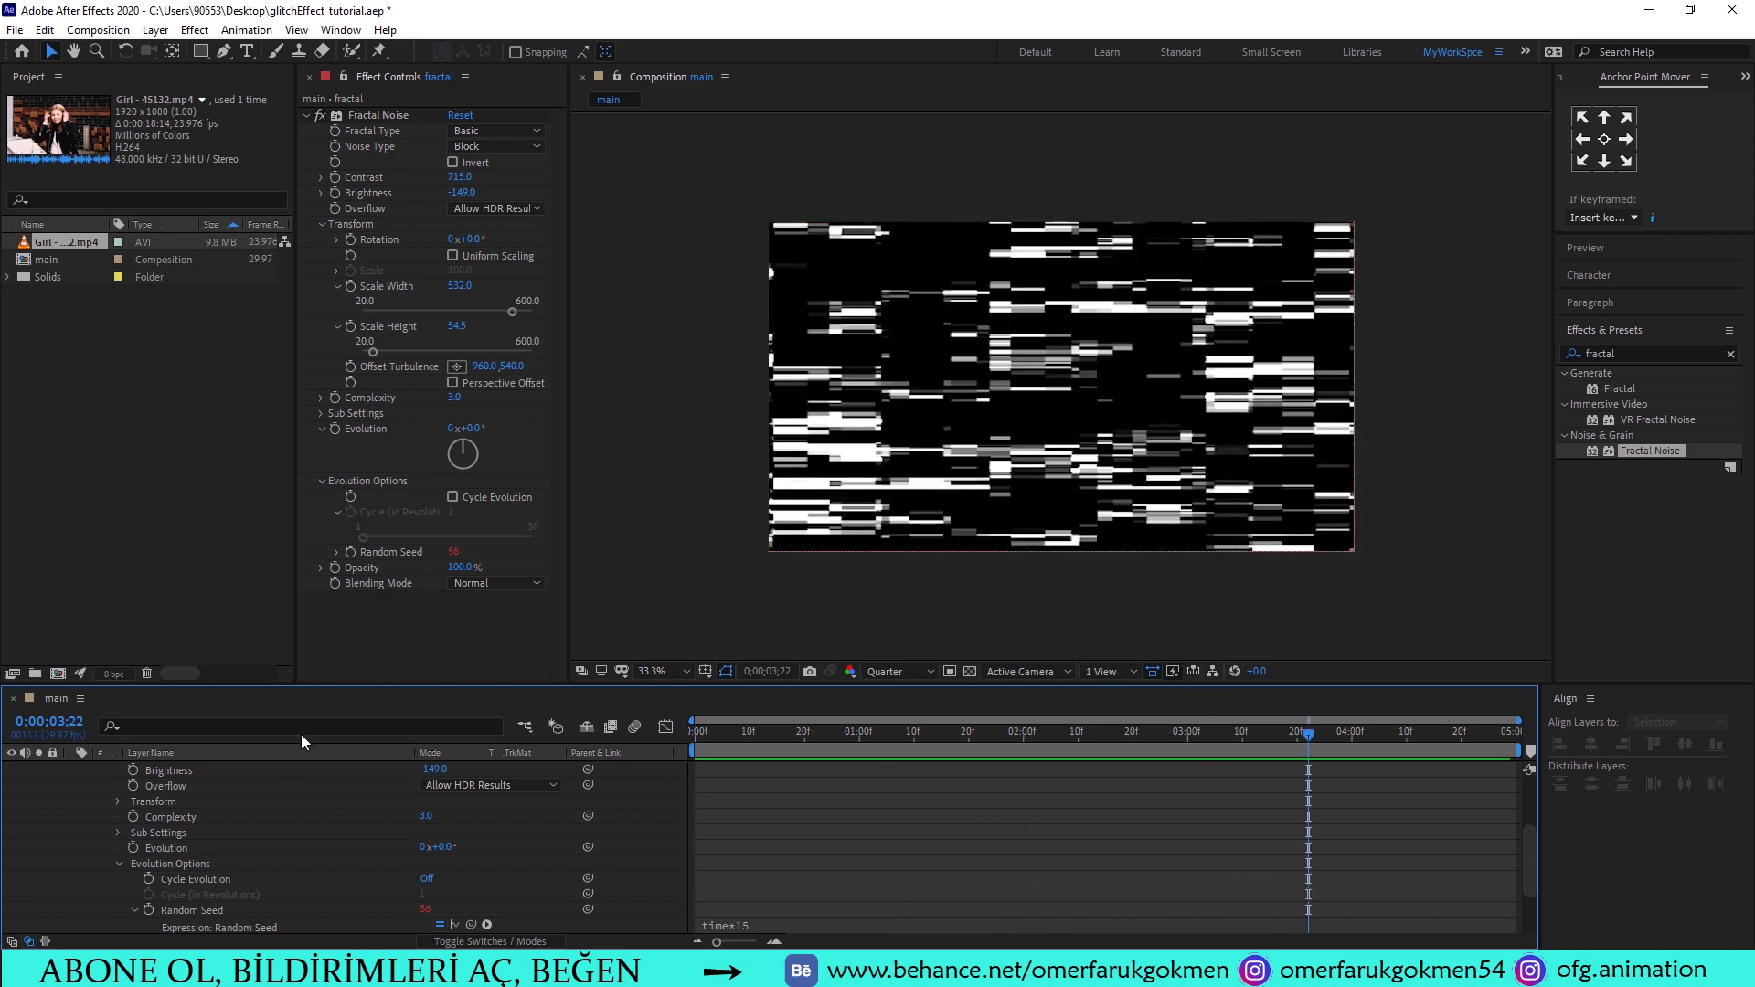
{"action": "left_click", "coordinate": [309, 725]}
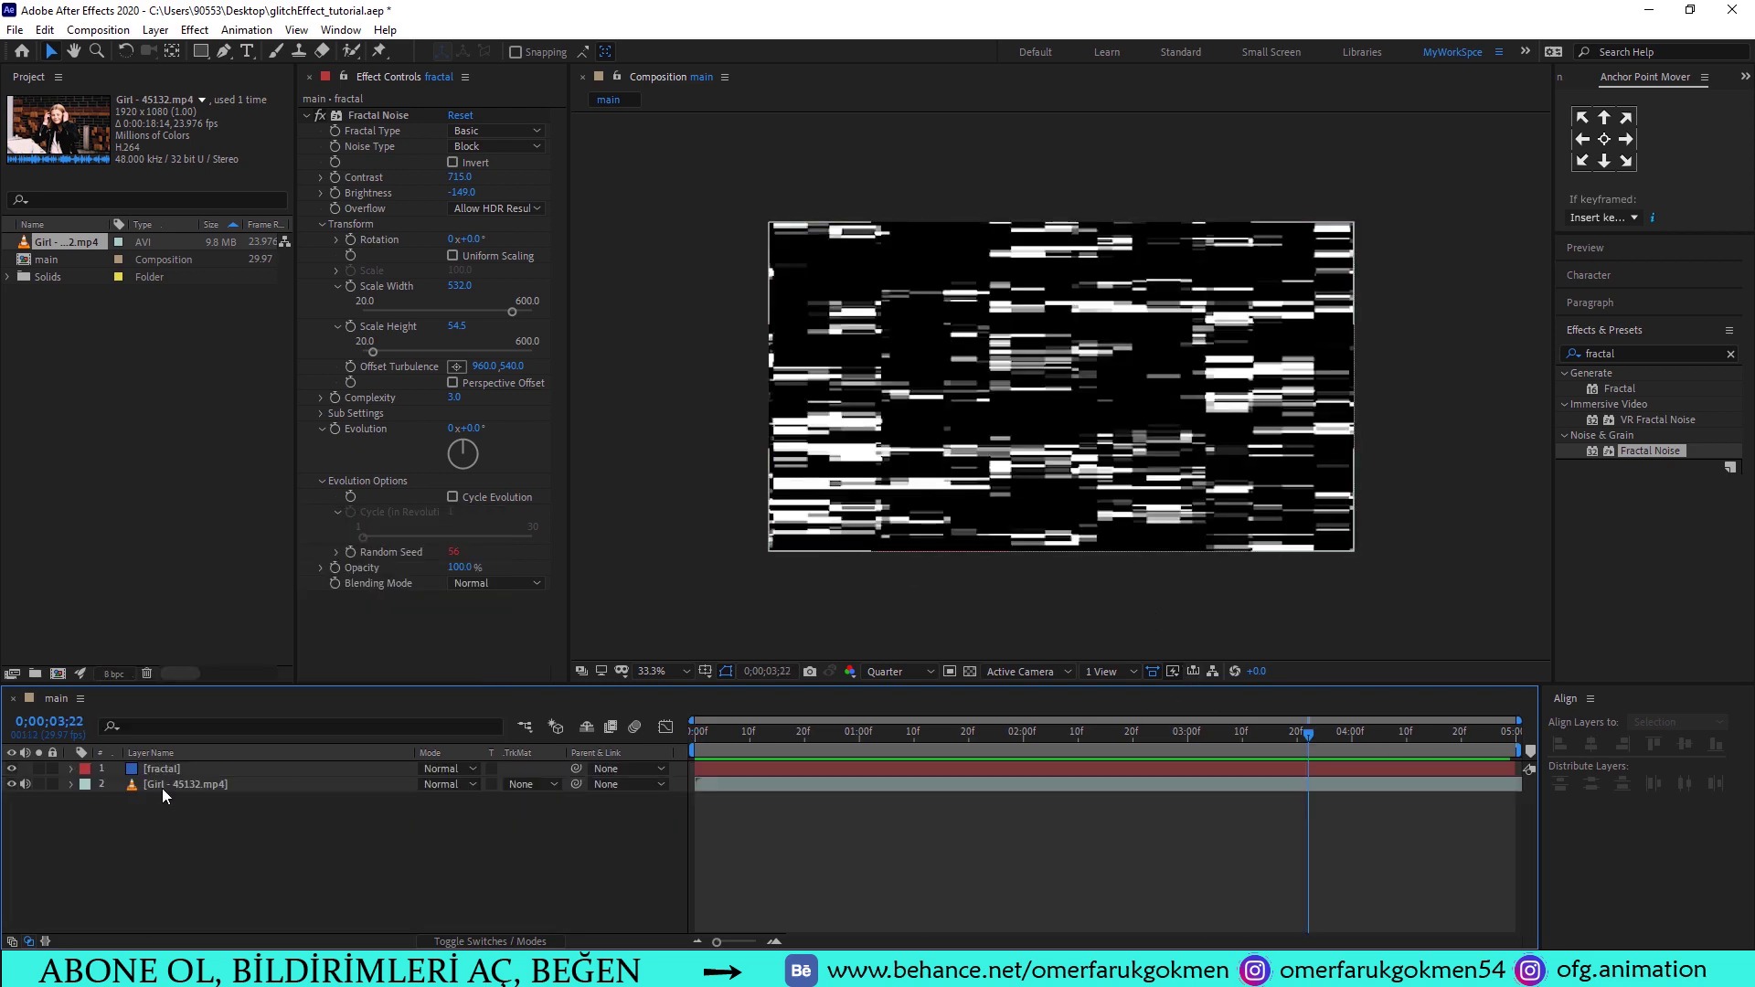
Precompose the fractal solid into a composition named fractal and turn off its visibility
{"action": "left_click", "coordinate": [168, 770]}
{"action": "key", "text": "ctrl+shift+c"}
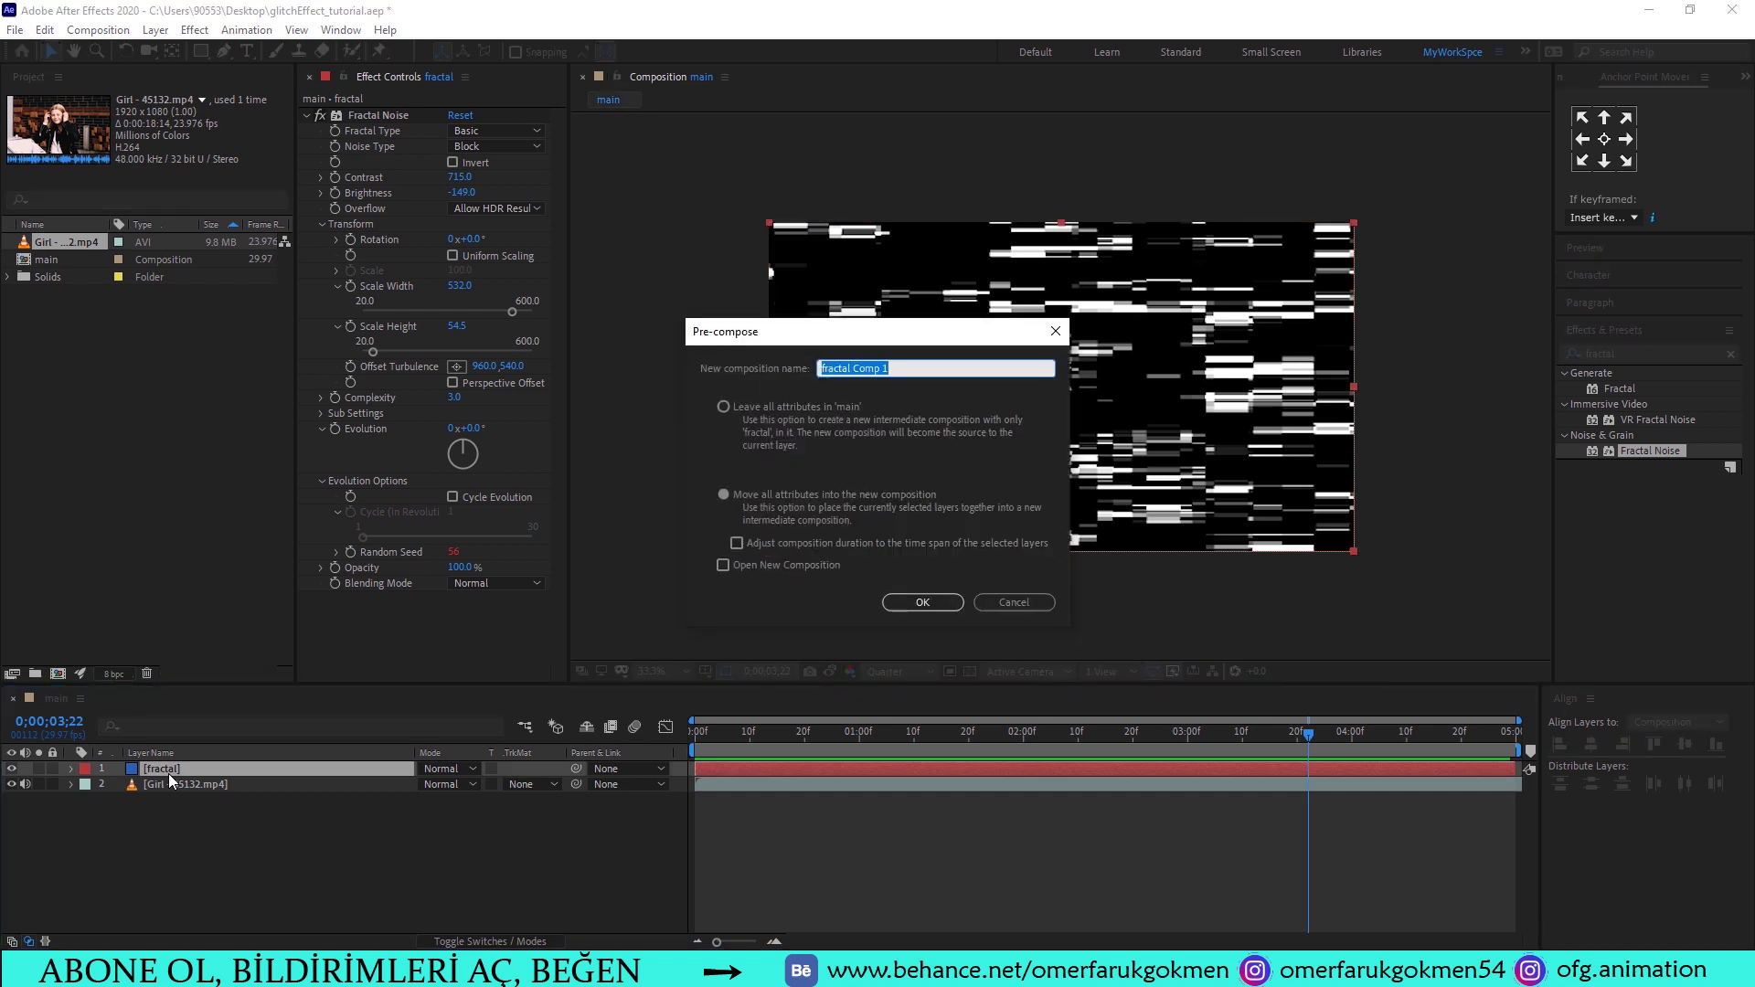
{"action": "left_click", "coordinate": [947, 369]}
{"action": "key", "text": "Return"}
{"action": "left_click", "coordinate": [222, 841]}
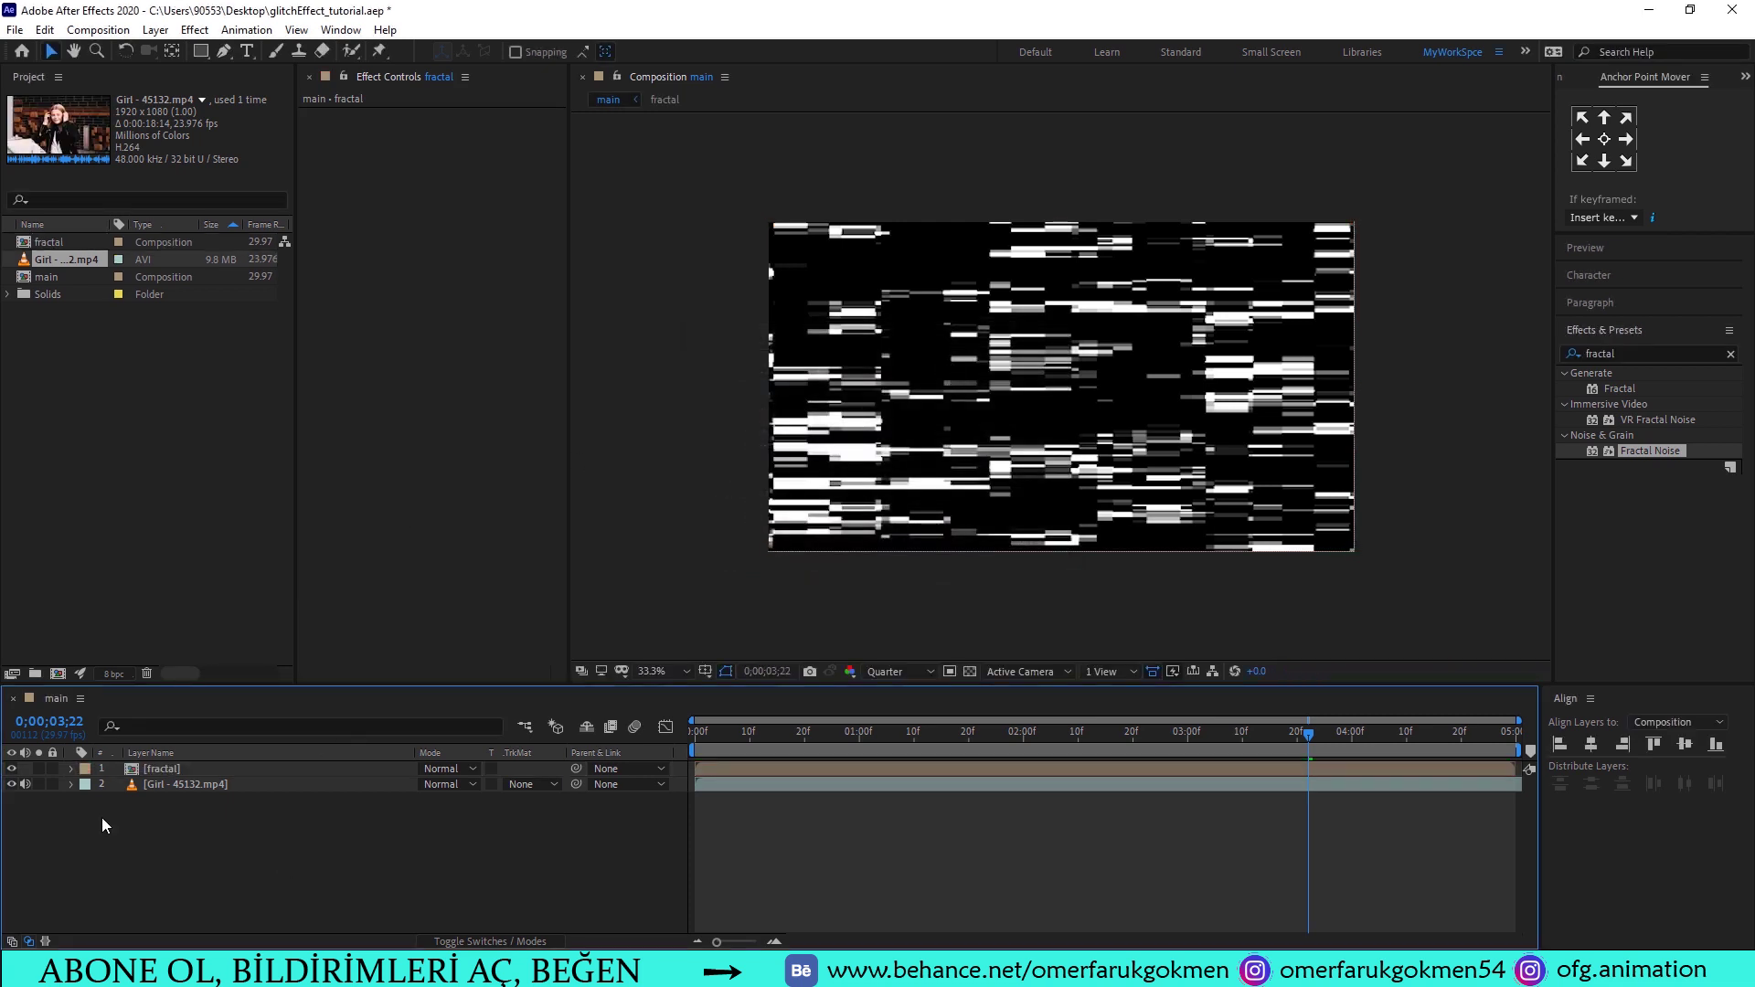
{"action": "left_click", "coordinate": [11, 768]}
Add a new adjustment layer to the main composition
{"action": "right_click", "coordinate": [404, 863]}
{"action": "mouse_move", "coordinate": [539, 666]}
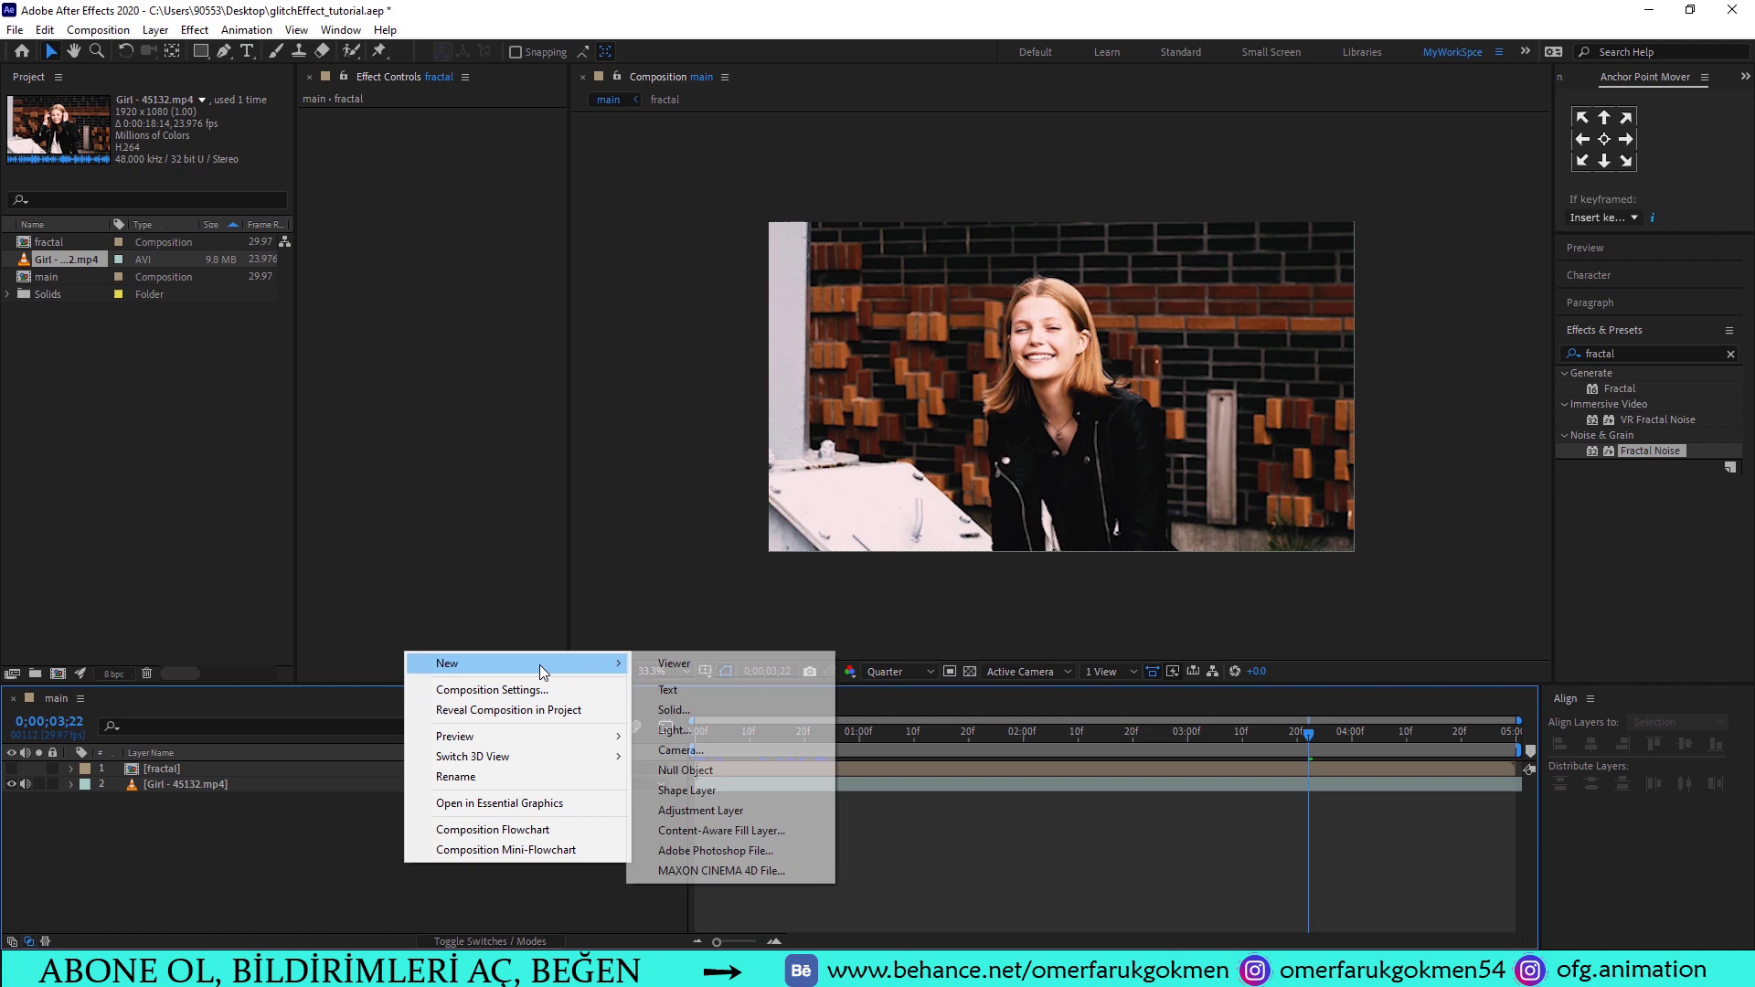
{"action": "left_click", "coordinate": [704, 808]}
Apply Displacement Map to the adjustment layer, using fractal as map with max horizontal displacement 20
{"action": "left_click", "coordinate": [1640, 352]}
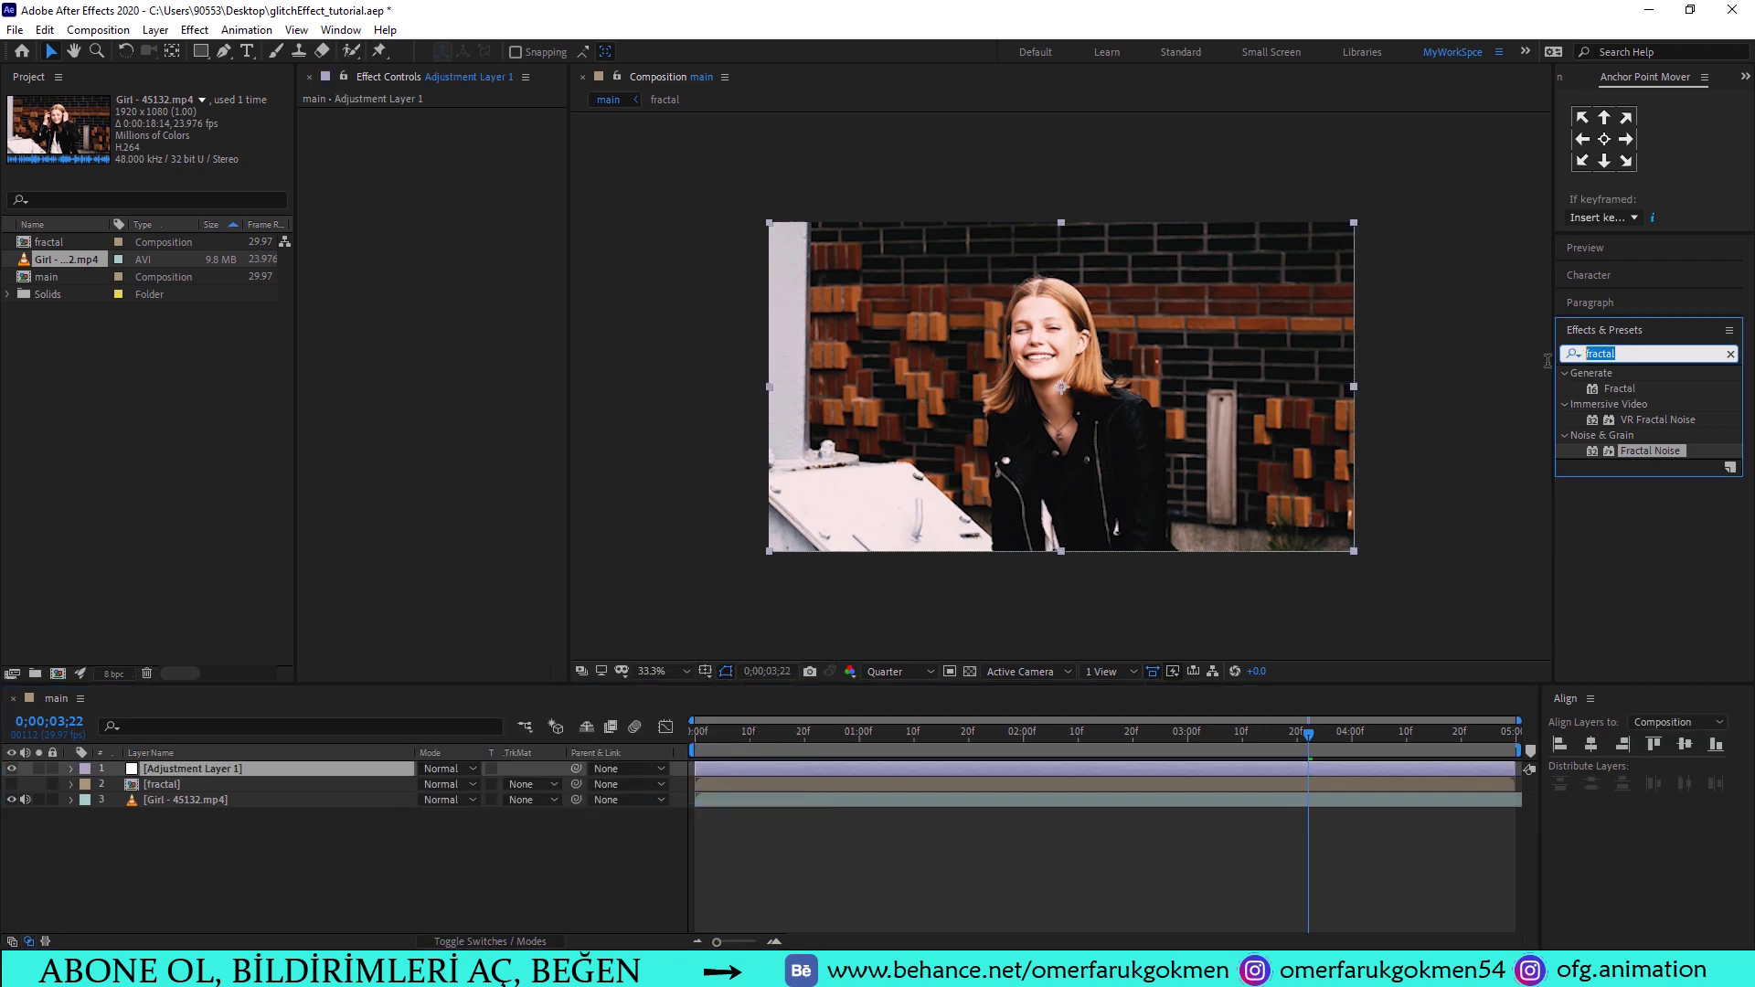
{"action": "type", "text": "disp"}
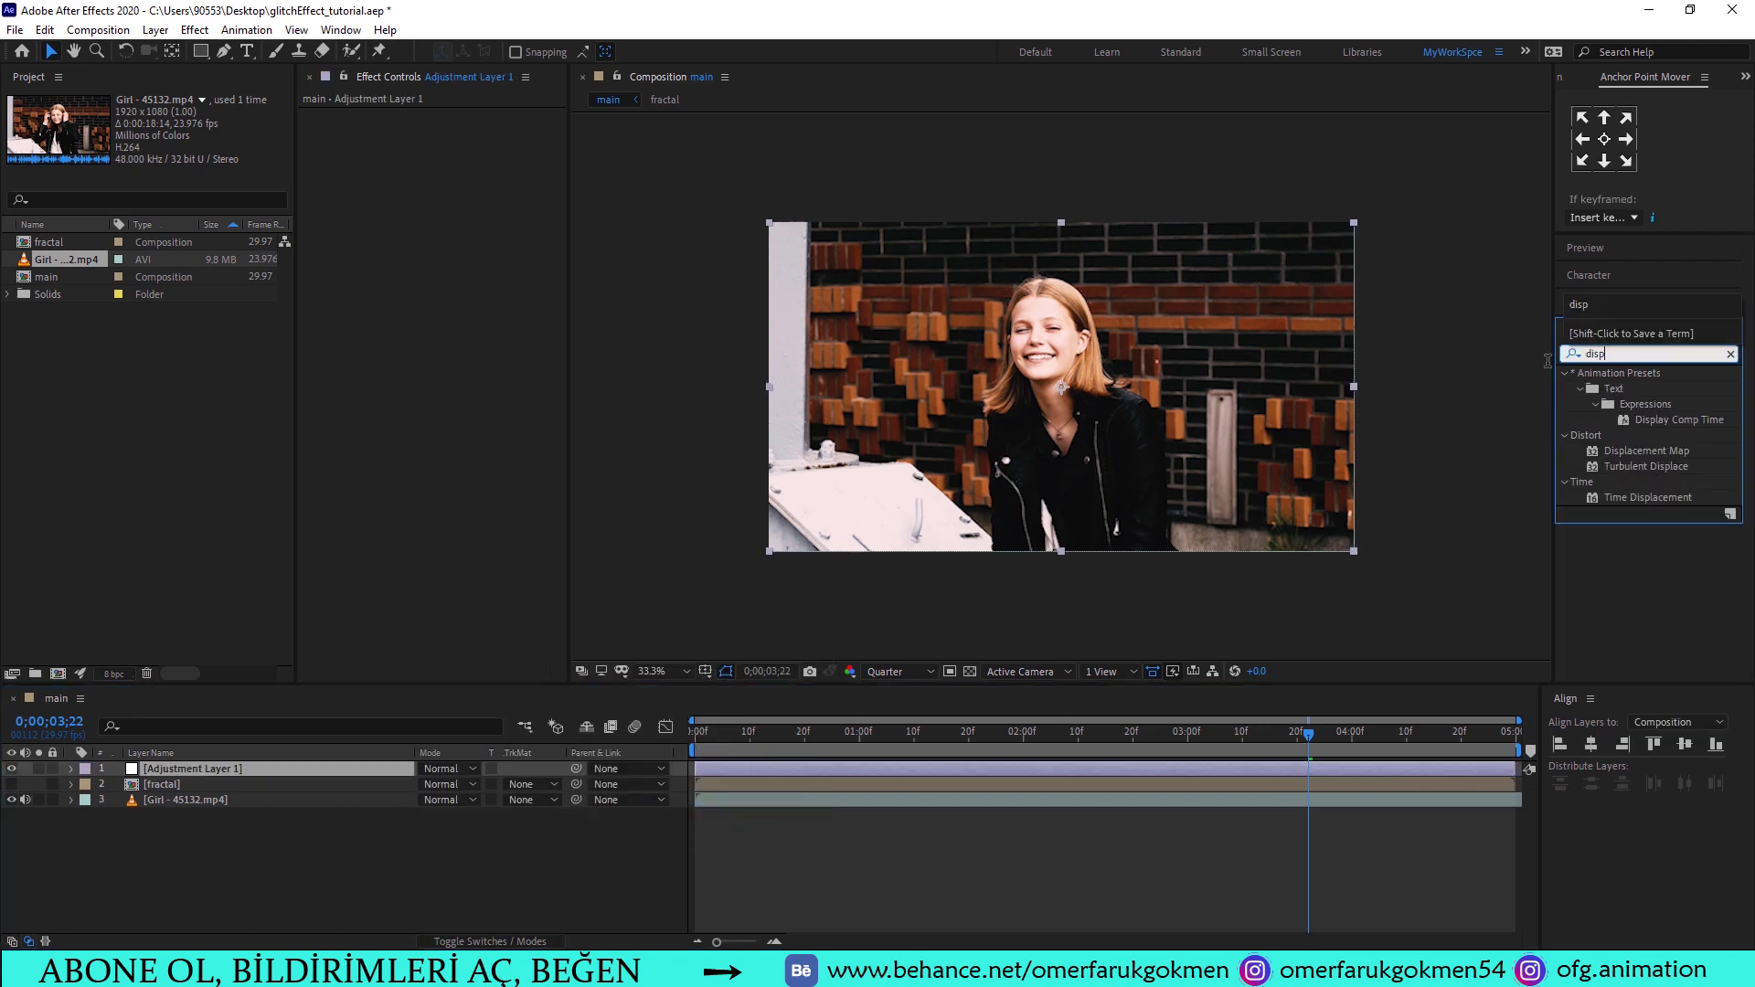
{"action": "left_click", "coordinate": [1638, 453]}
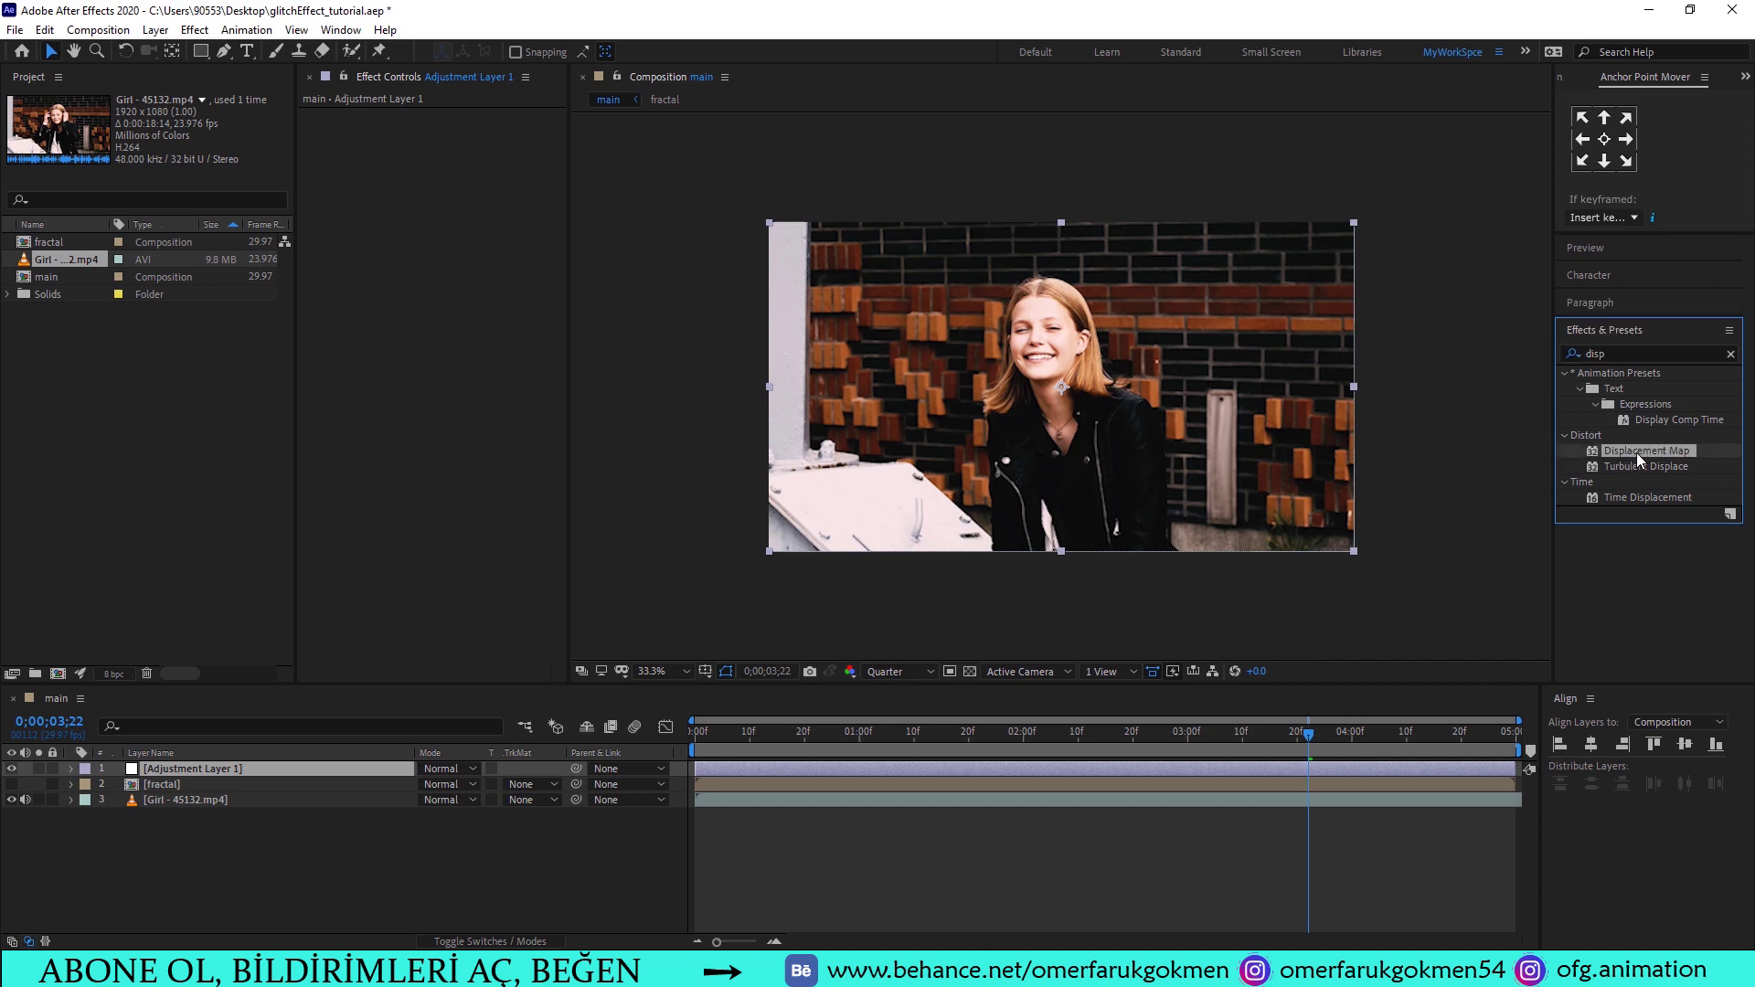
{"action": "left_click_drag", "start_coordinate": [1664, 460], "coordinate": [397, 381]}
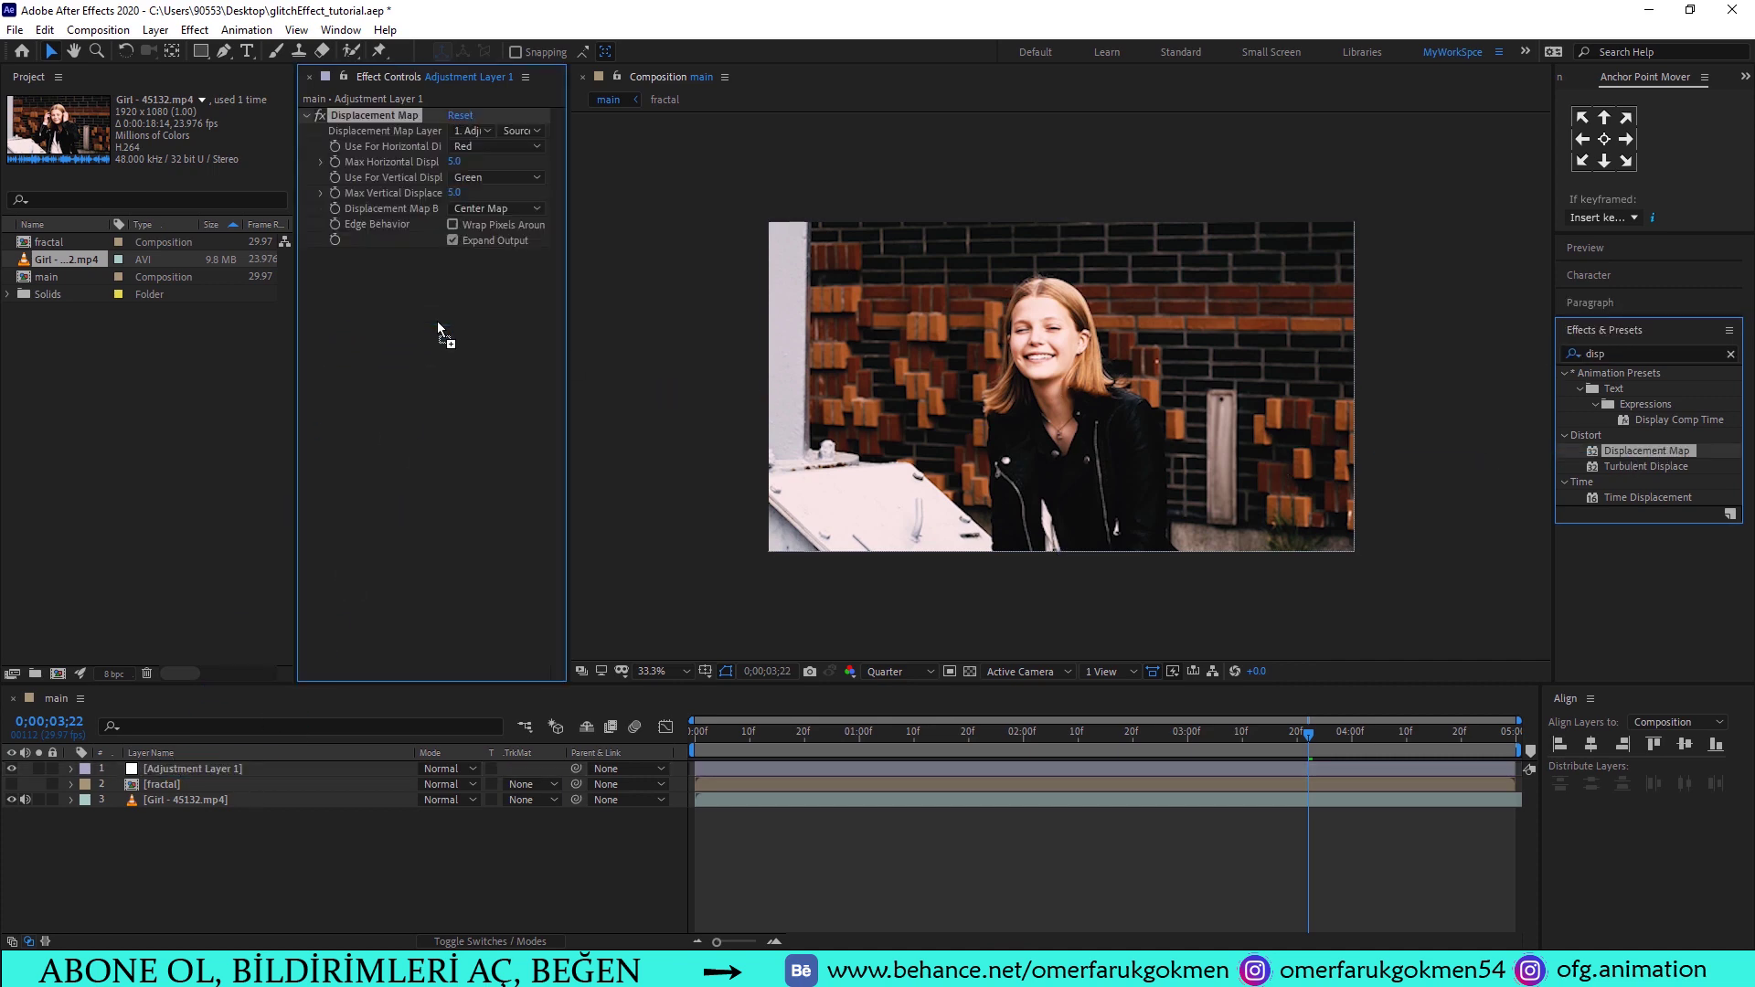
{"action": "left_click", "coordinate": [473, 135]}
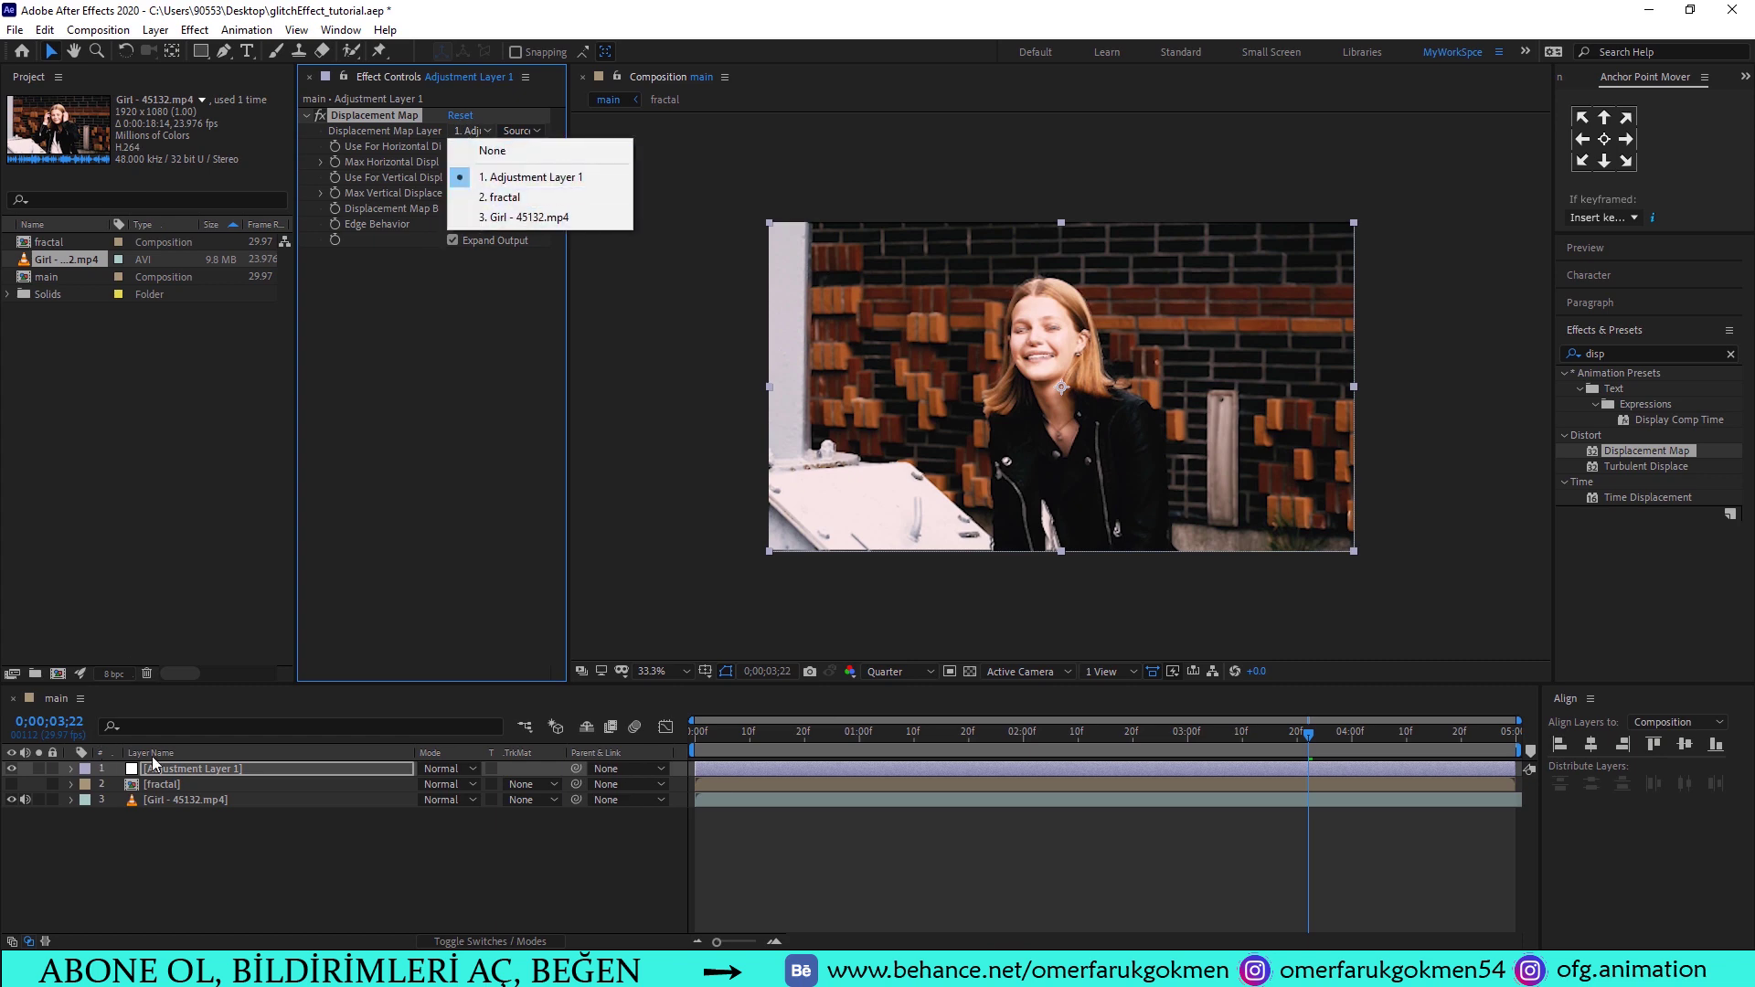
{"action": "left_click", "coordinate": [505, 197]}
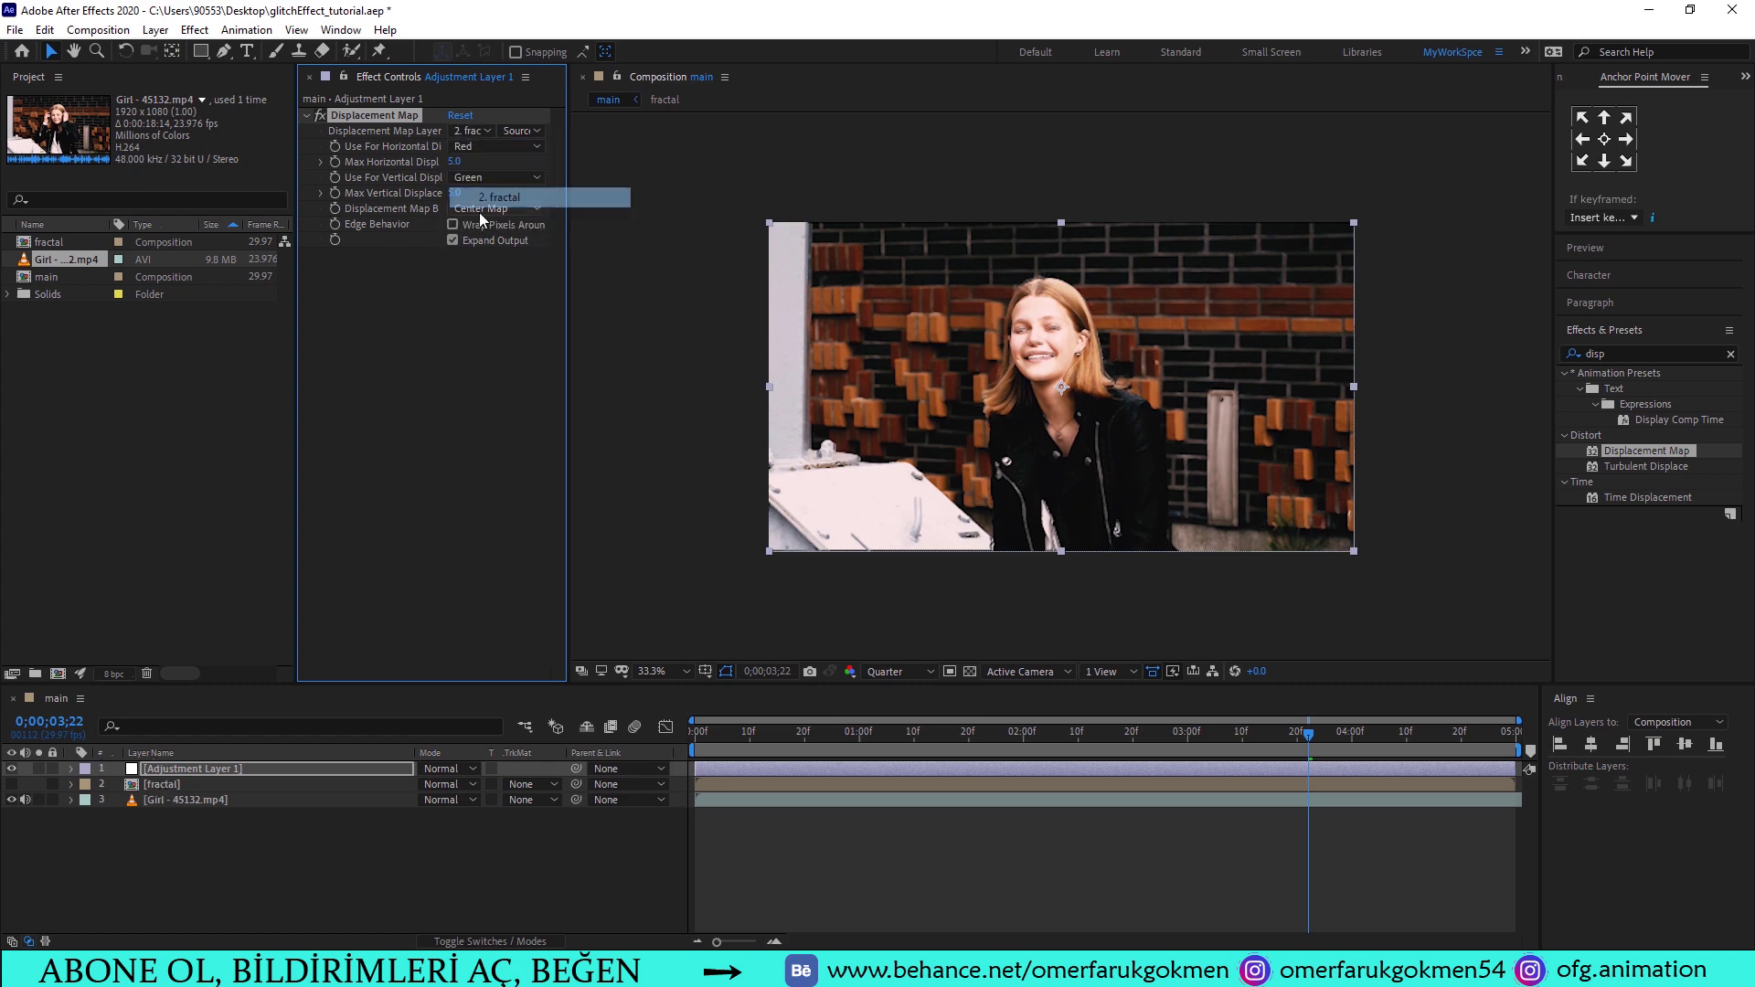
{"action": "left_click", "coordinate": [454, 162]}
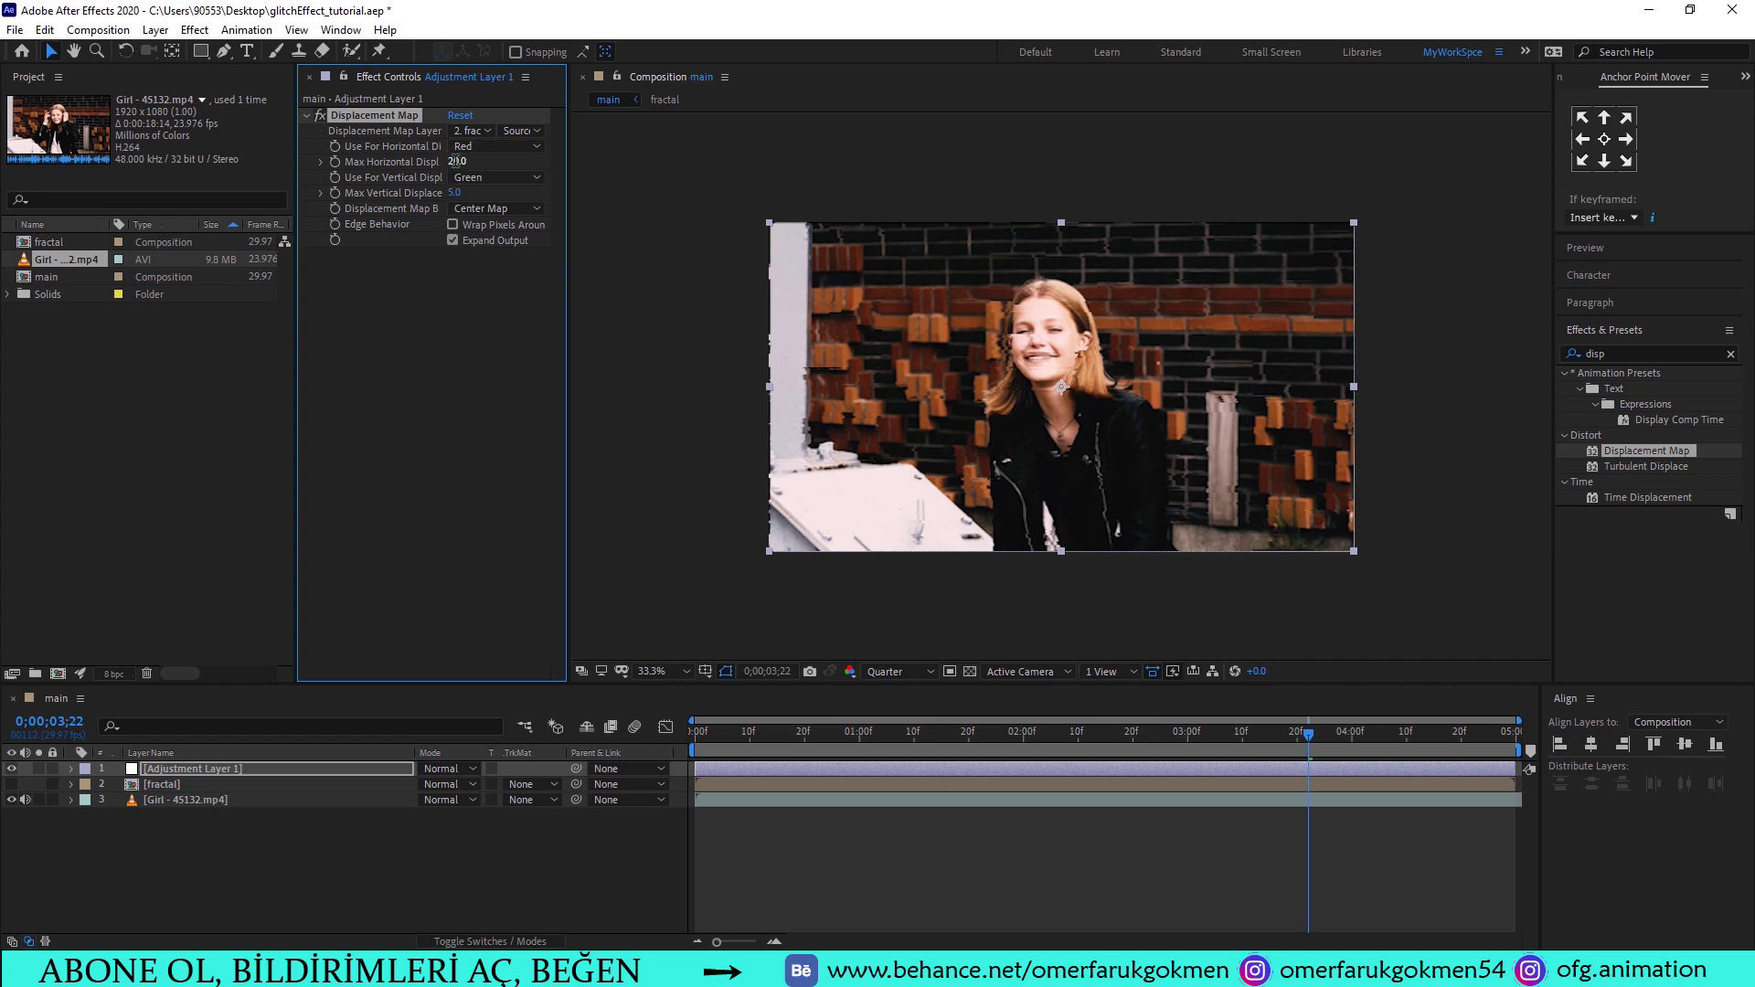
{"action": "type", "text": "20"}
{"action": "key", "text": "Return"}
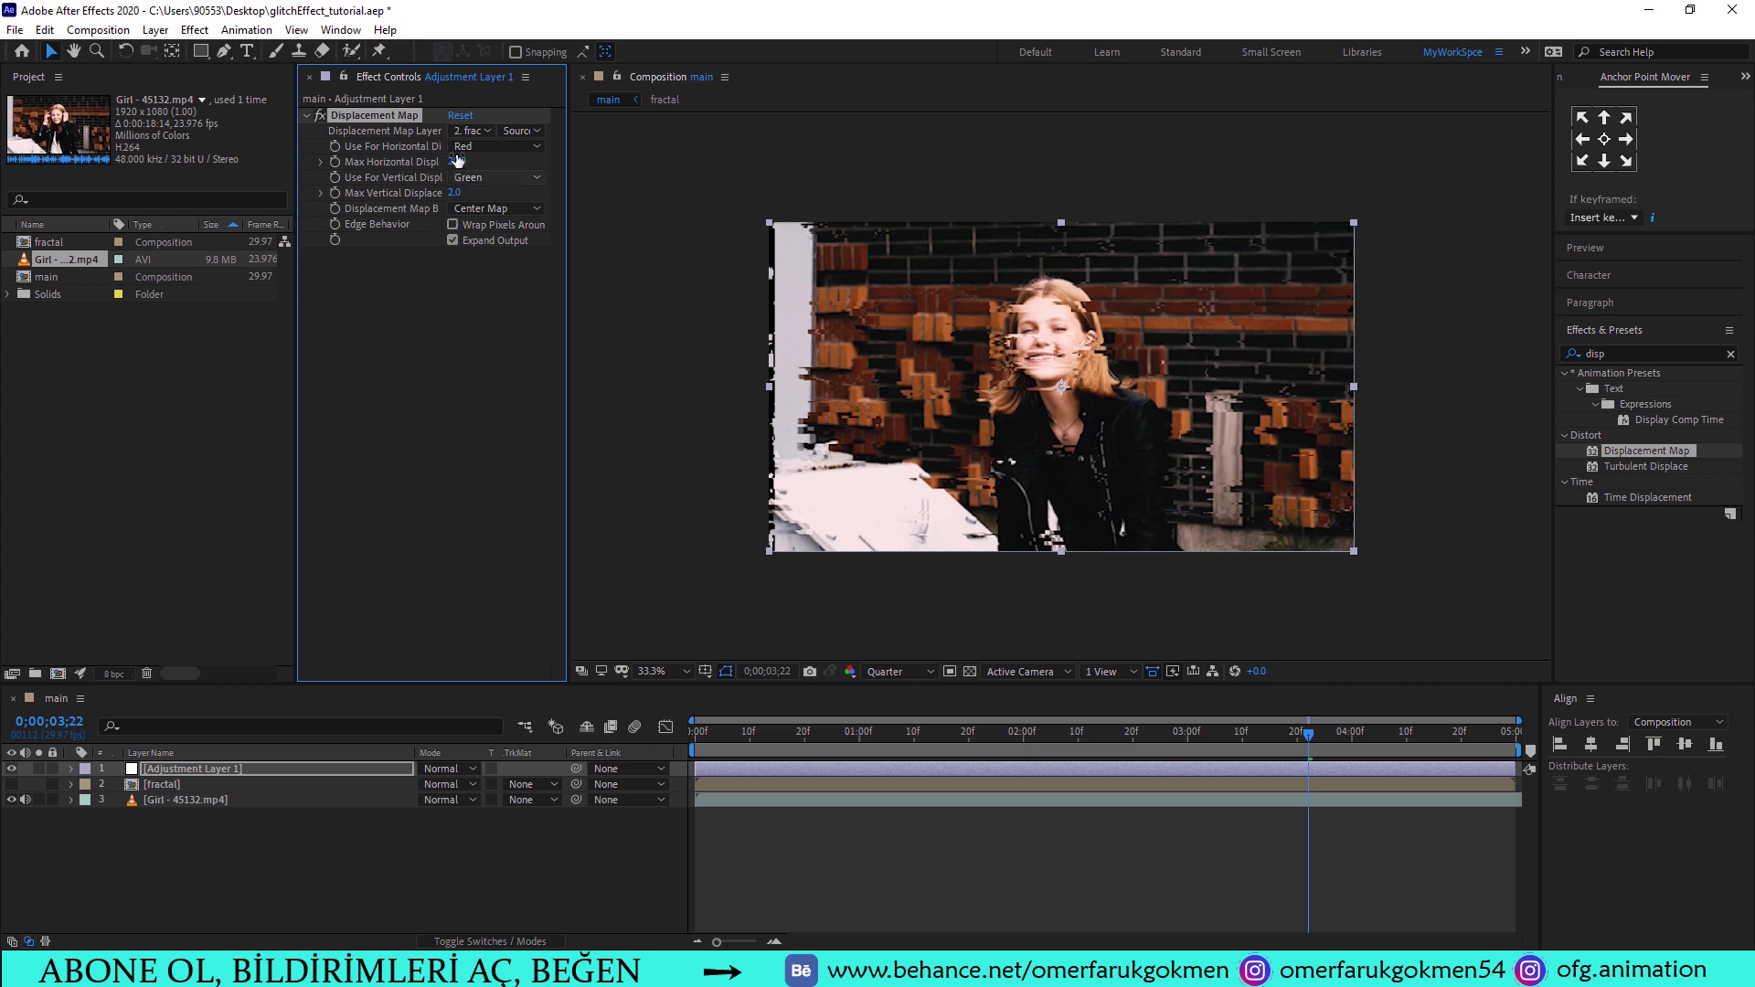
Preview the displaced footage, briefly showing the fractal layer to inspect its pattern
{"action": "left_click", "coordinate": [367, 411]}
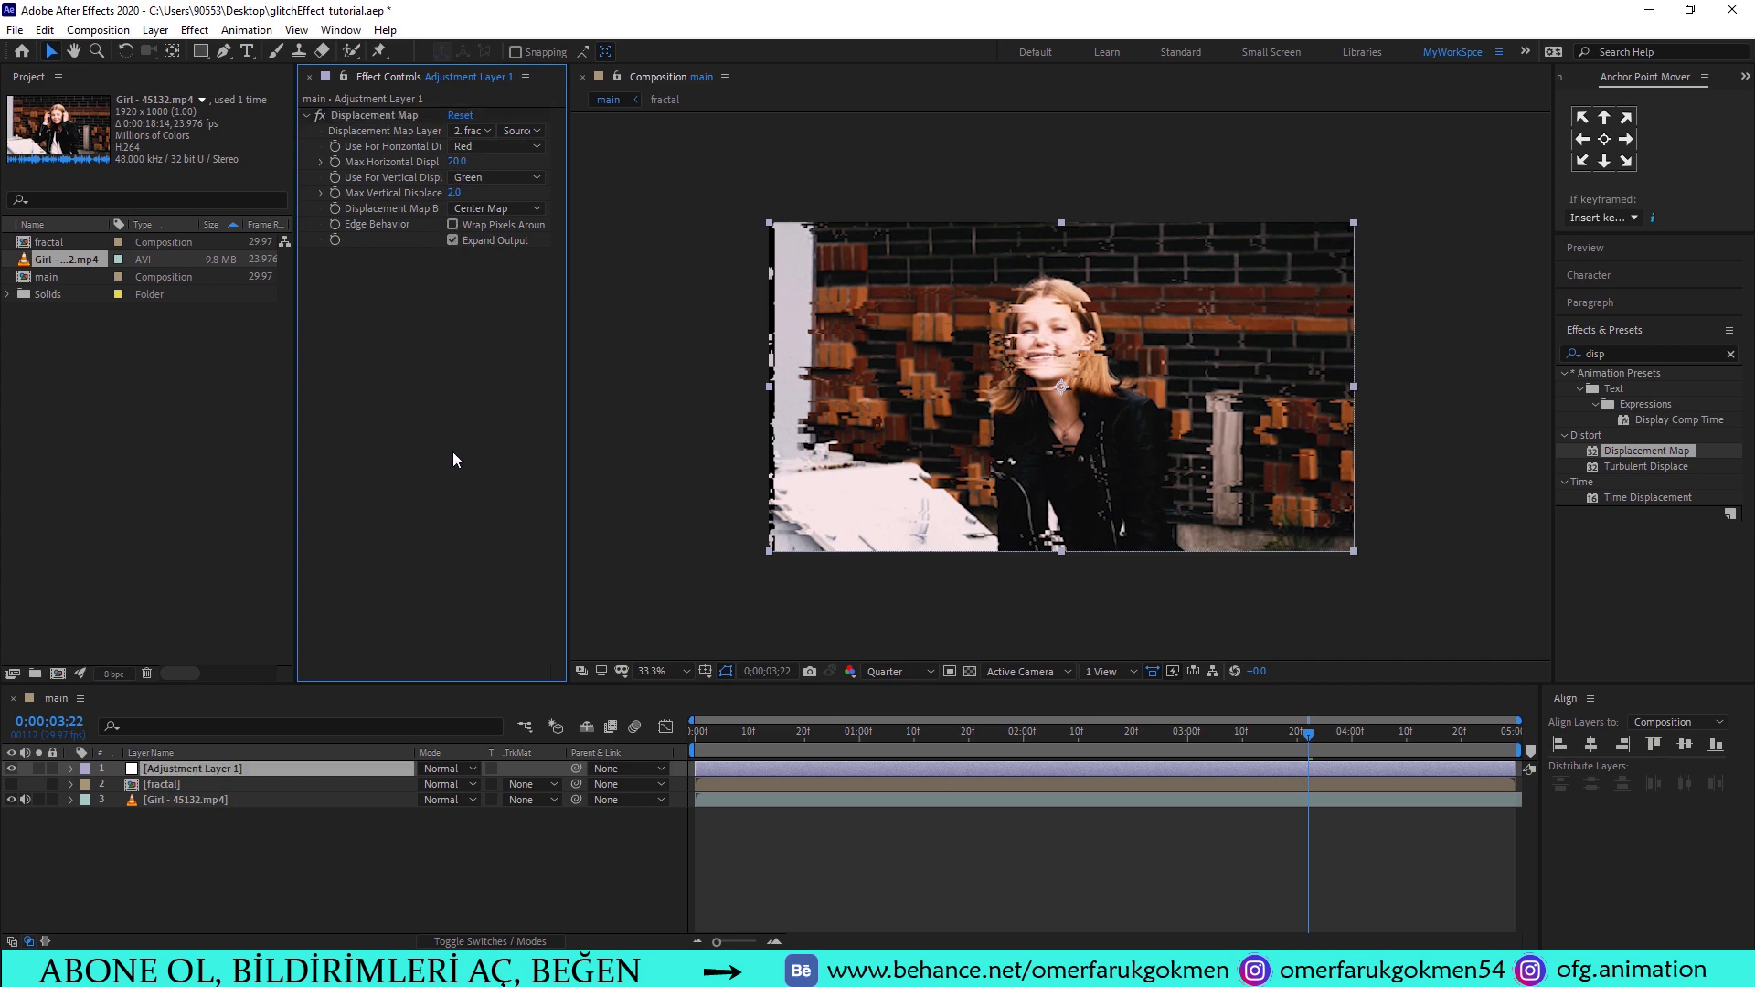
{"action": "left_click", "coordinate": [694, 731]}
{"action": "key", "text": "space"}
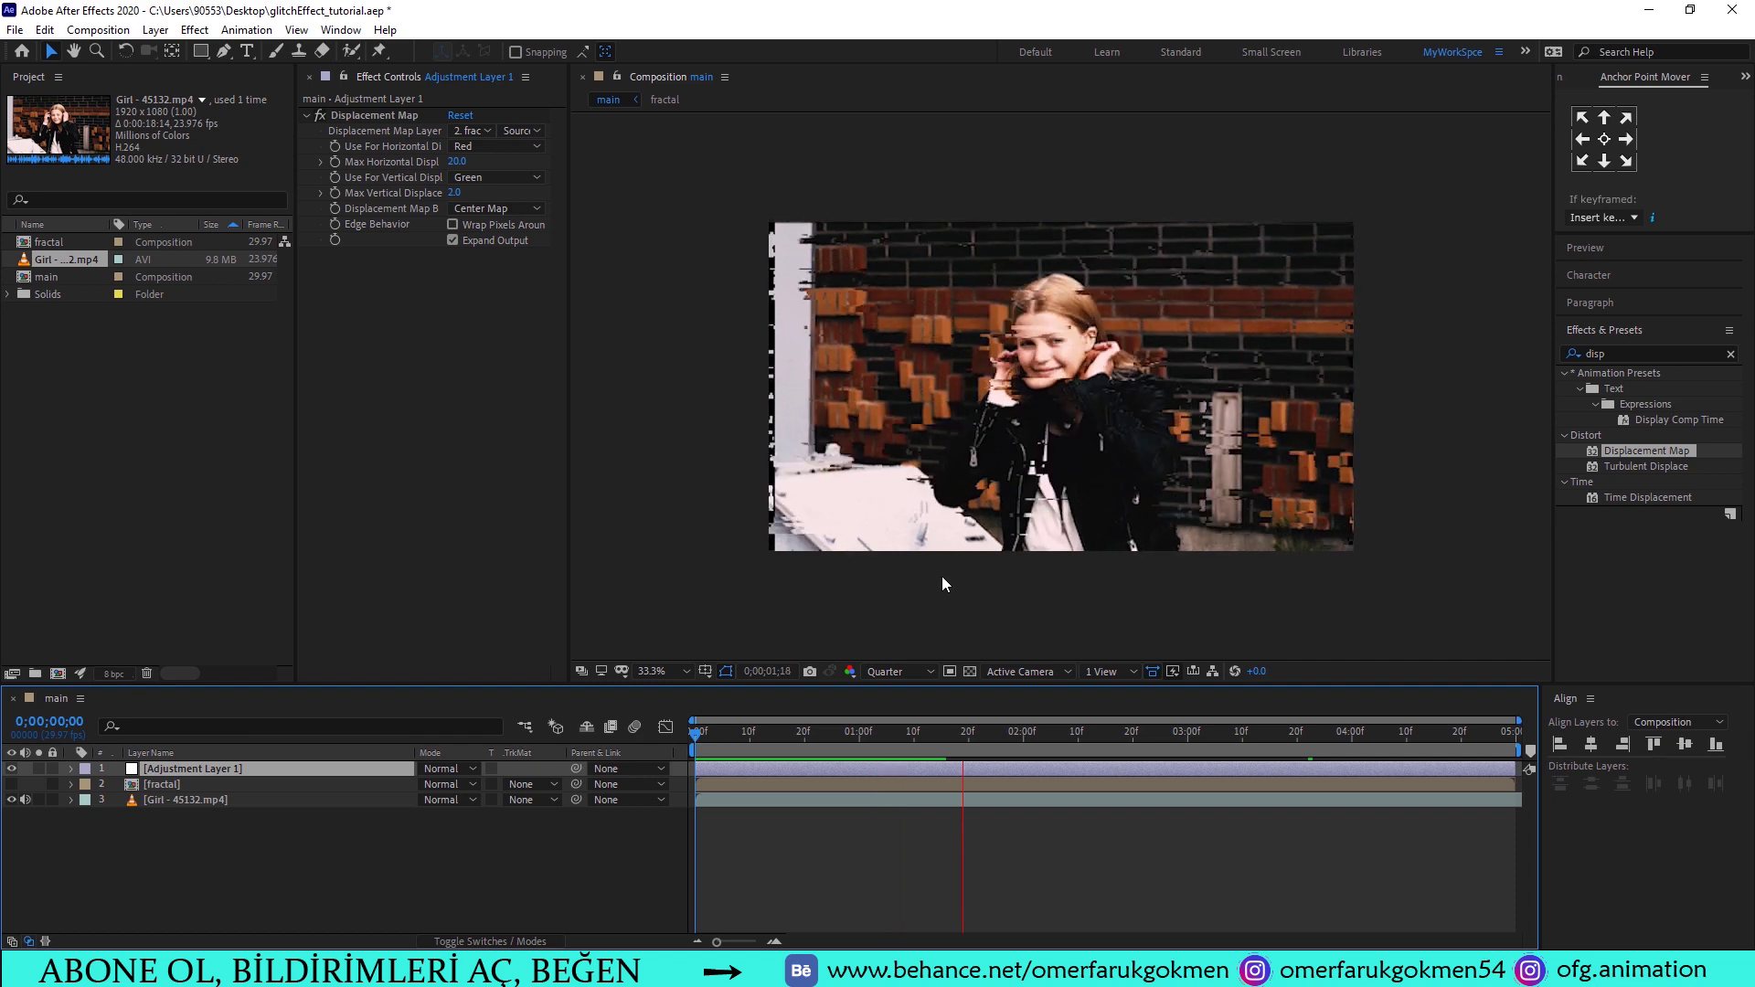
{"action": "left_click", "coordinate": [1098, 748]}
{"action": "key", "text": "Home"}
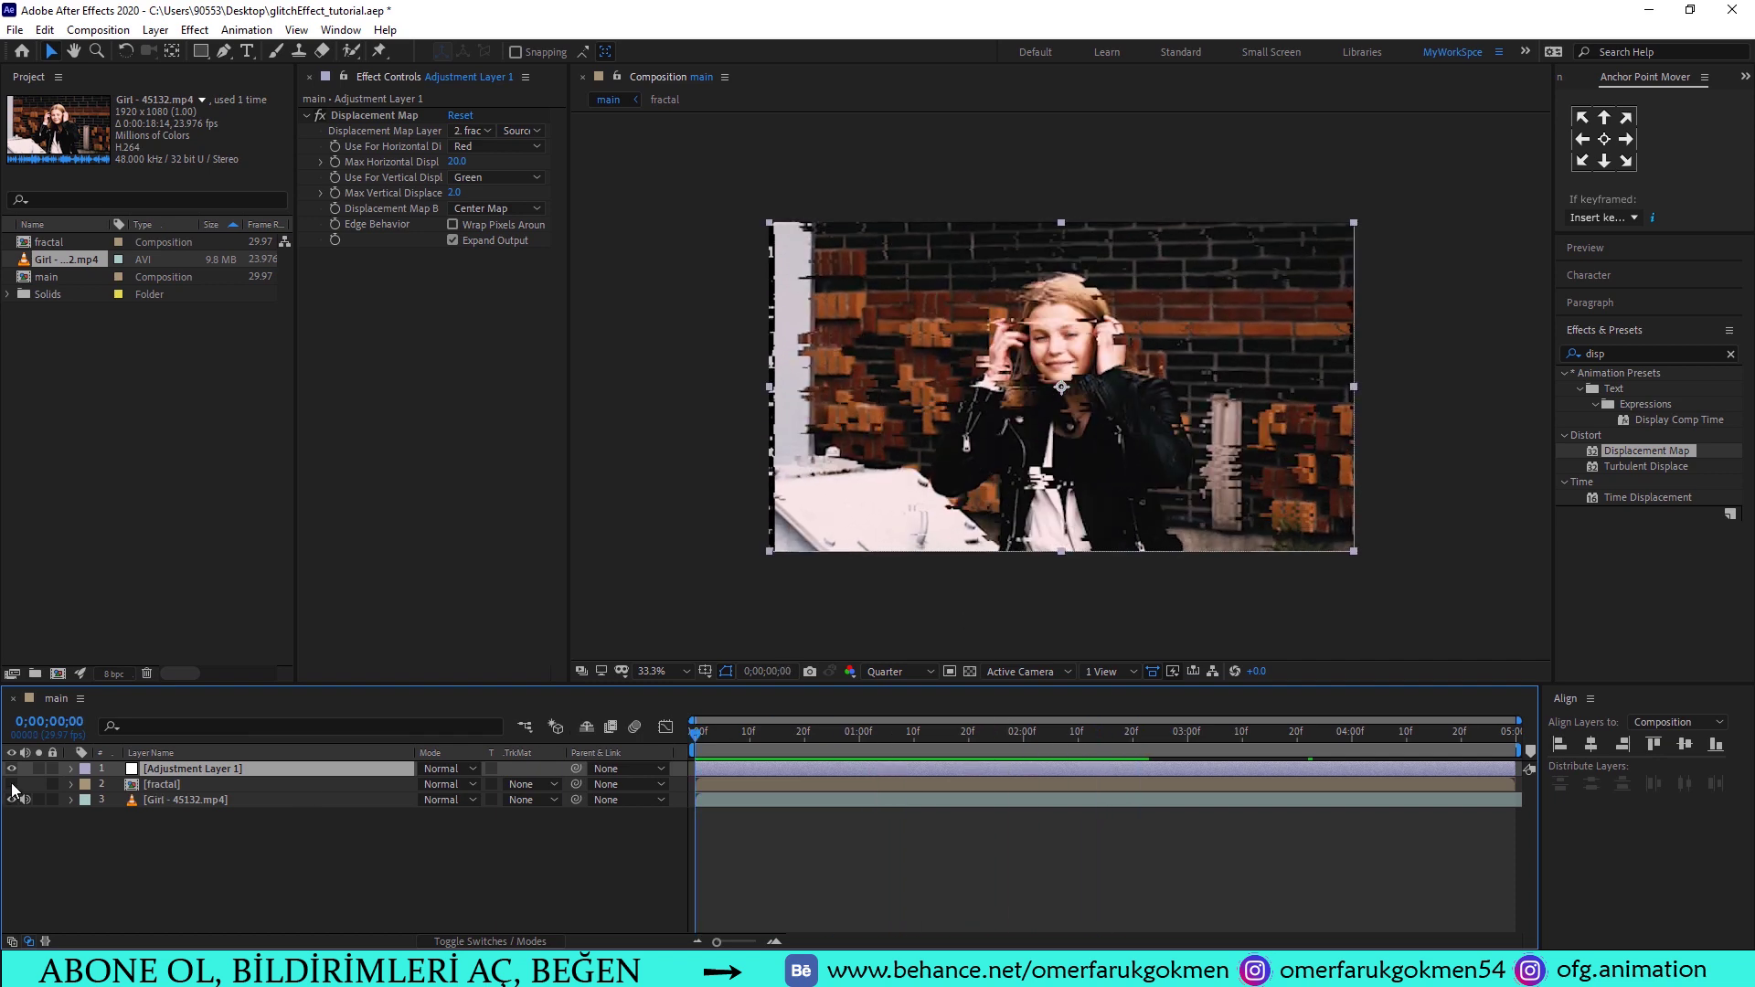
{"action": "left_click", "coordinate": [12, 784]}
{"action": "key", "text": "space"}
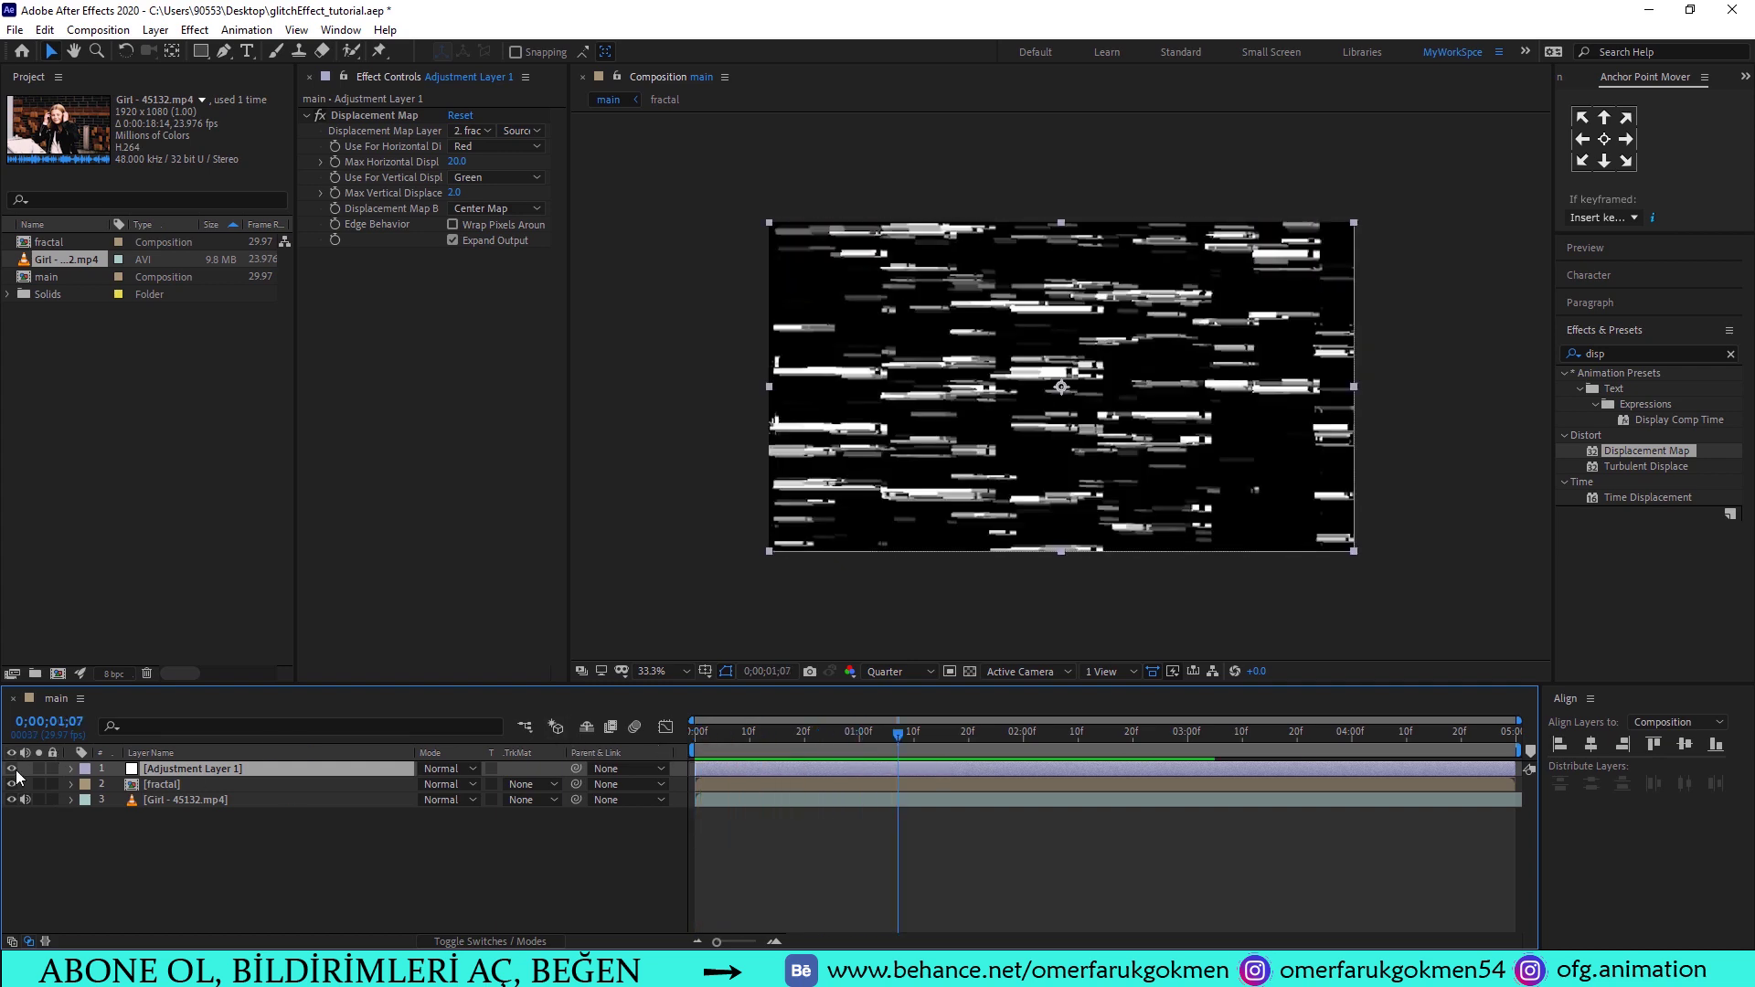
{"action": "left_click", "coordinate": [12, 785]}
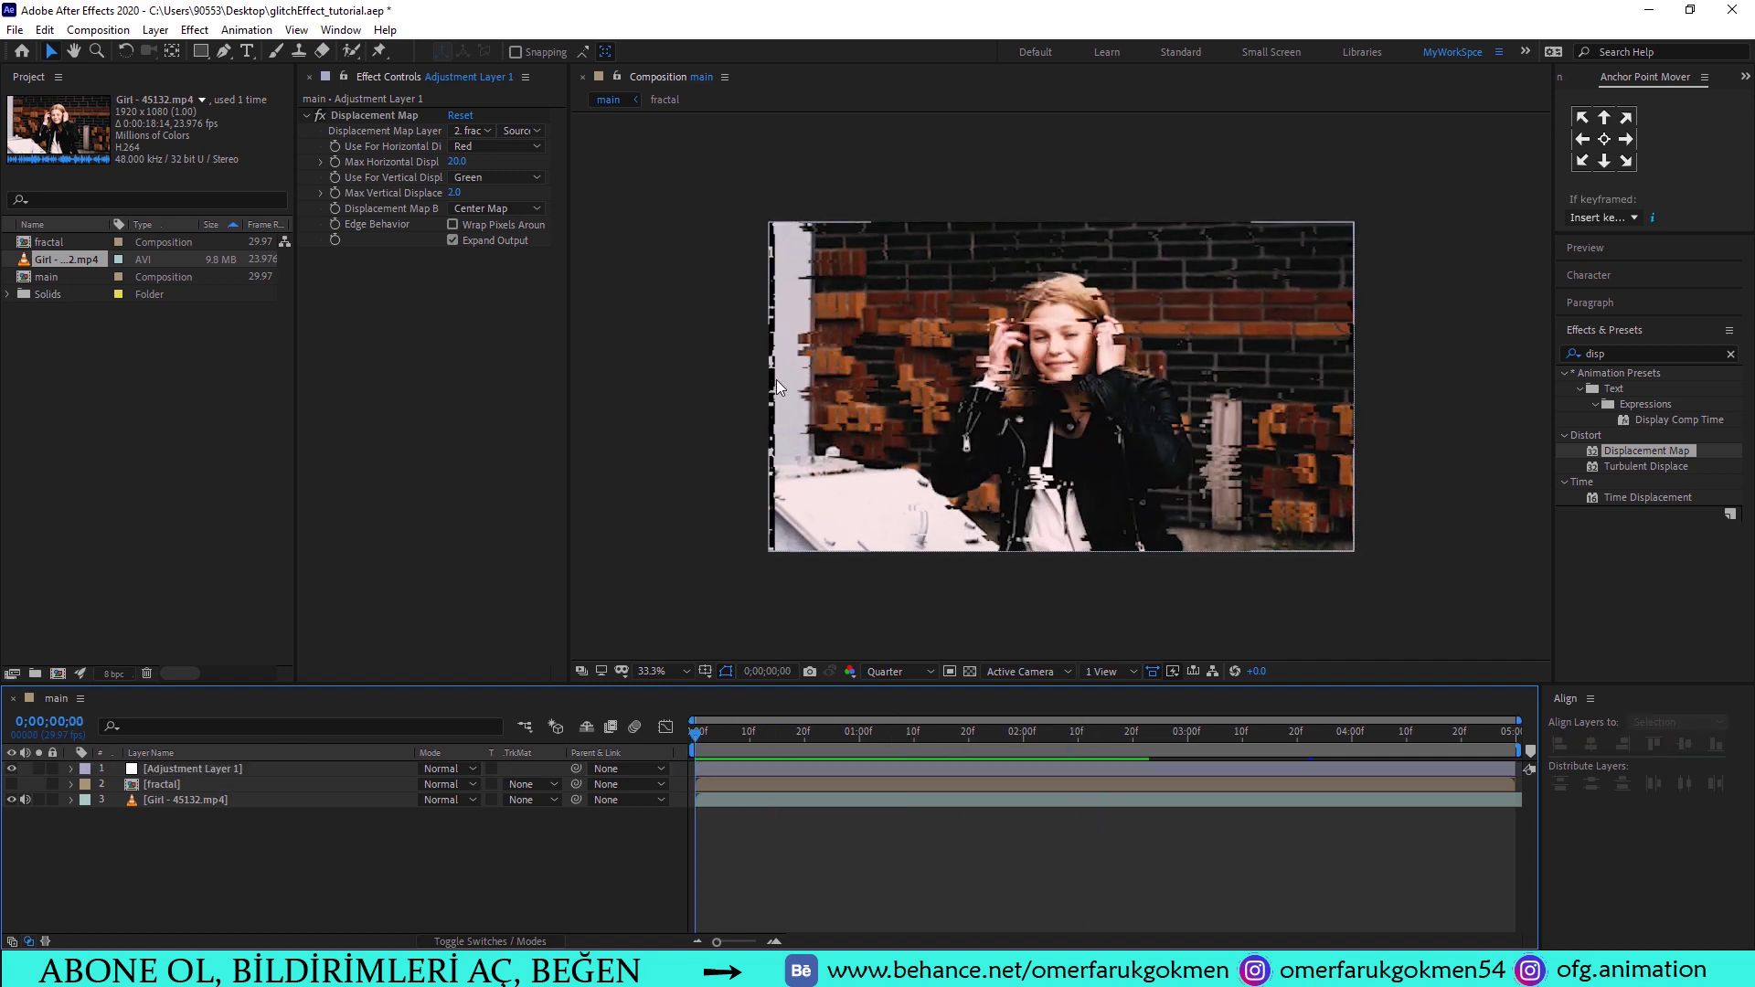
{"action": "left_click", "coordinate": [1608, 354]}
Add Motion Tile above Displacement Map with output width 2130 and output height 2920
{"action": "key", "text": "BackSpace"}
{"action": "key", "text": "BackSpace"}
{"action": "key", "text": "BackSpace"}
{"action": "type", "text": "motion"}
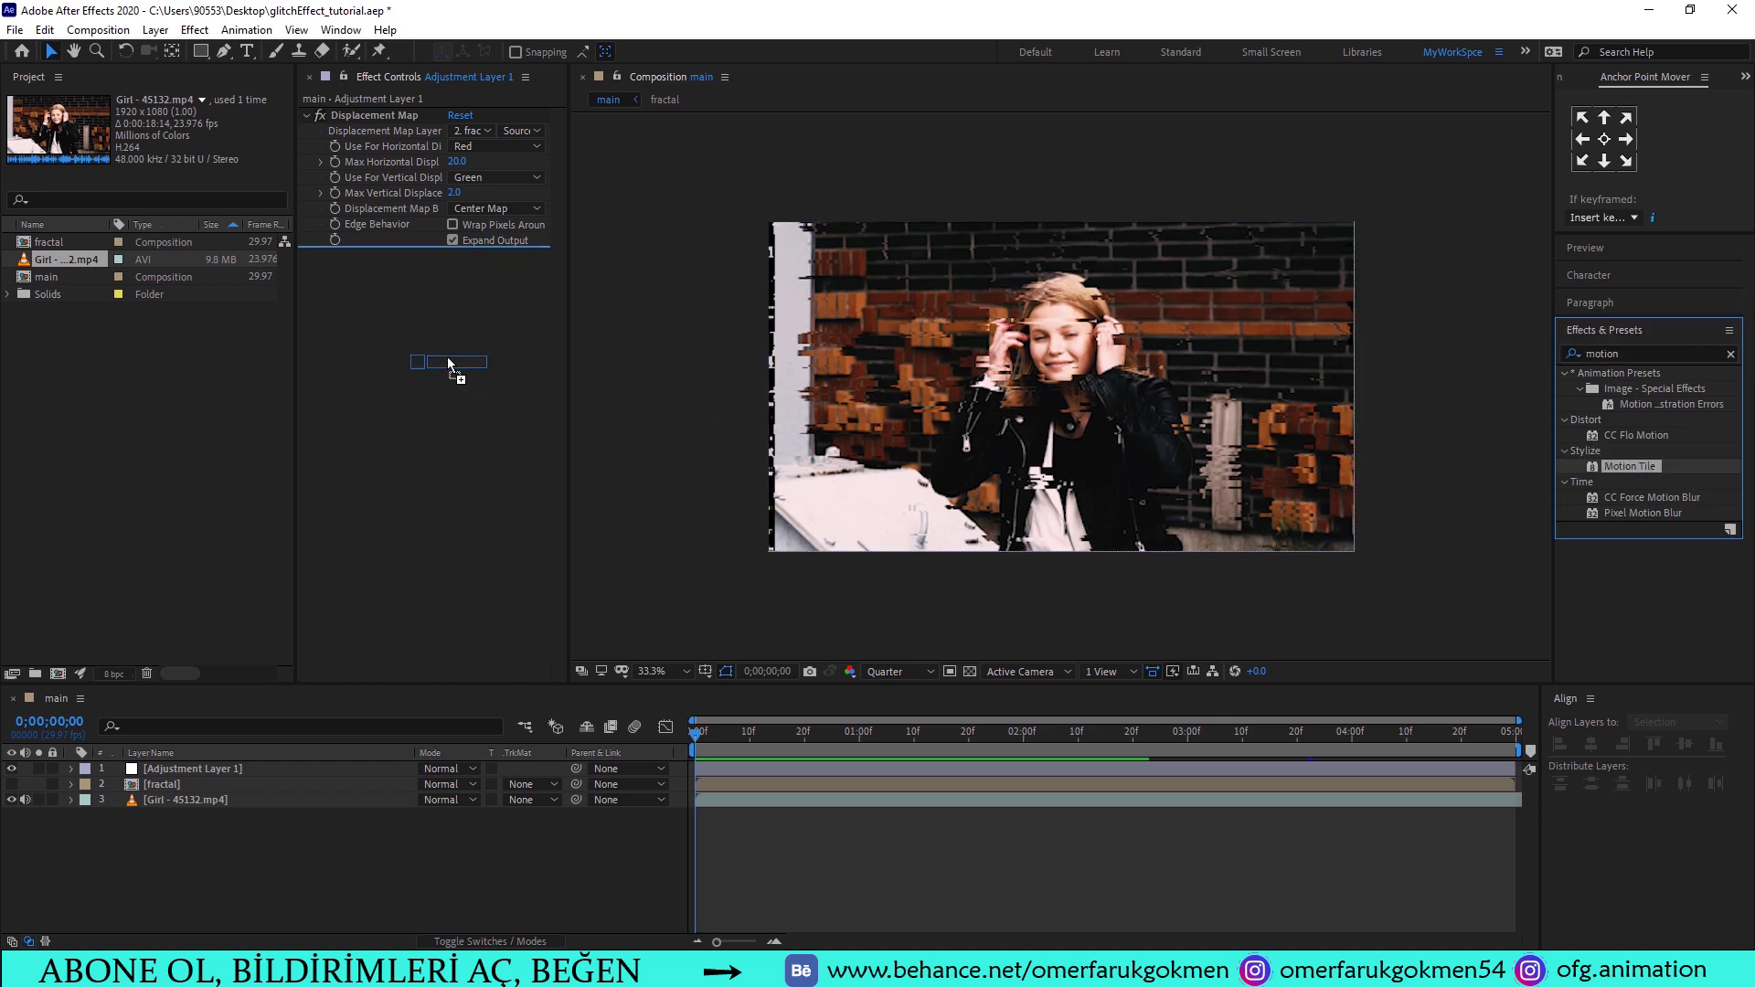
{"action": "left_click_drag", "start_coordinate": [1635, 471], "coordinate": [403, 339]}
{"action": "left_click_drag", "start_coordinate": [353, 254], "coordinate": [353, 113]}
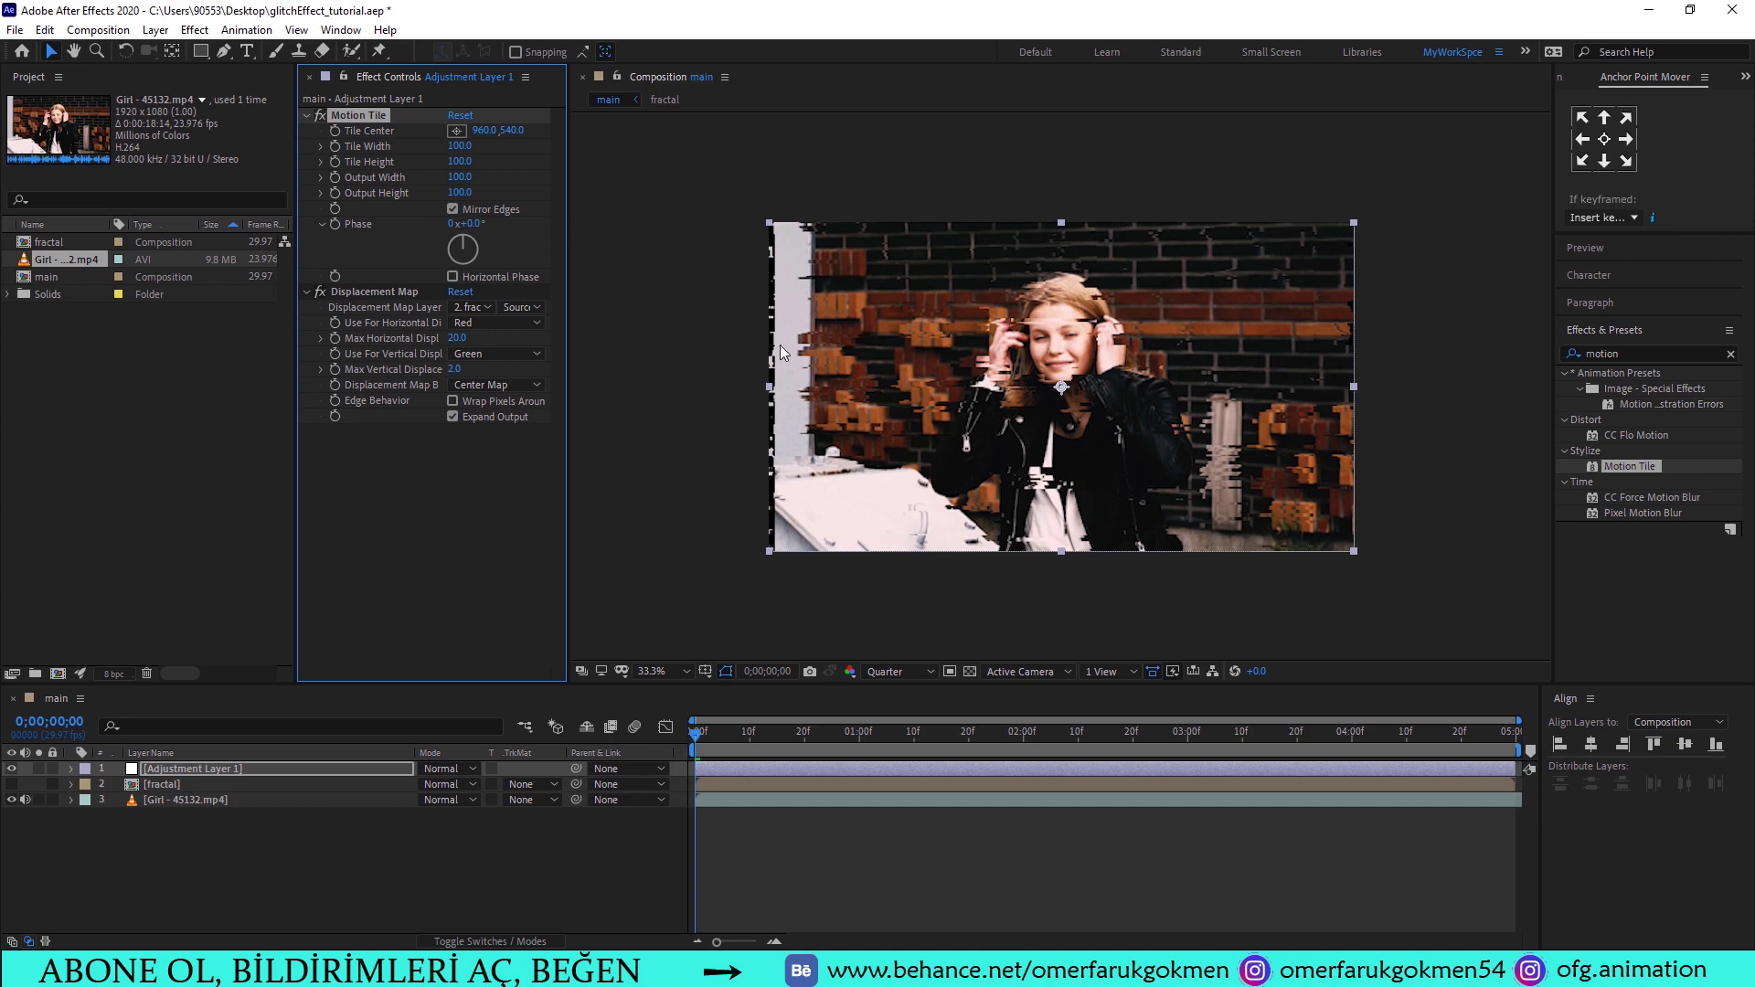
{"action": "left_click", "coordinate": [460, 176]}
{"action": "type", "text": "2130"}
{"action": "key", "text": "Return"}
{"action": "left_click", "coordinate": [460, 192]}
{"action": "type", "text": "2920"}
{"action": "key", "text": "Return"}
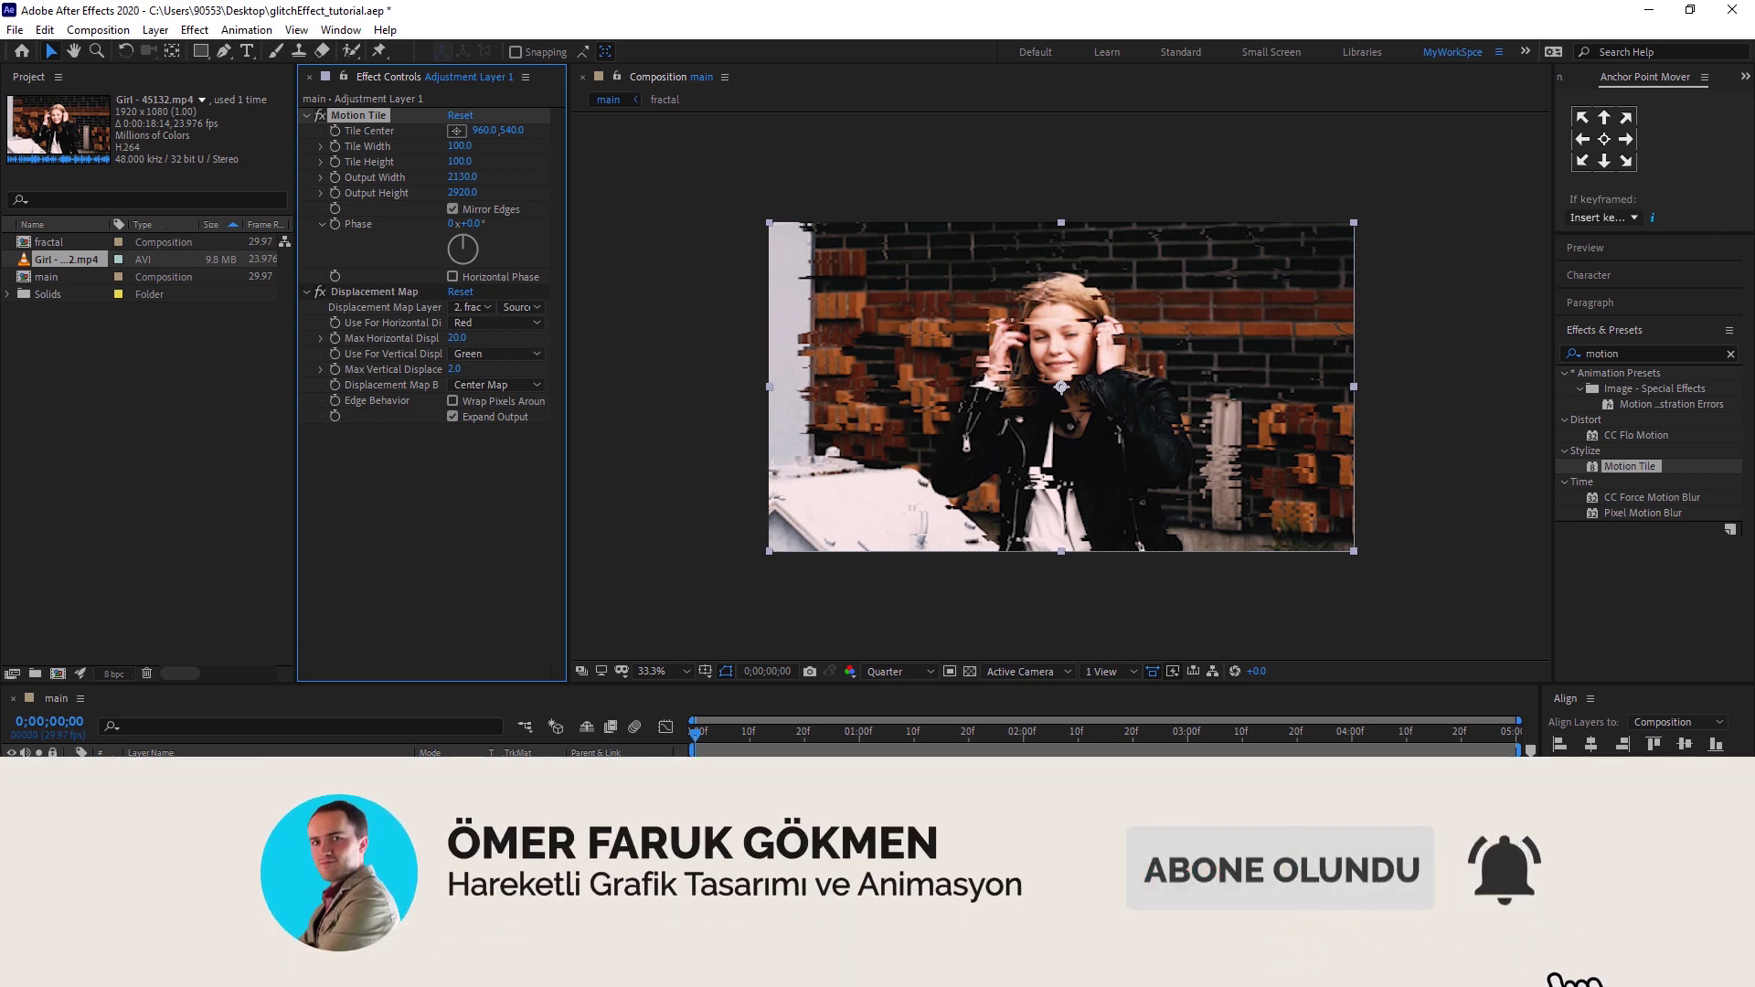
Preview the glitch animation and select all three layers
{"action": "left_click", "coordinate": [676, 823]}
{"action": "key", "text": "space"}
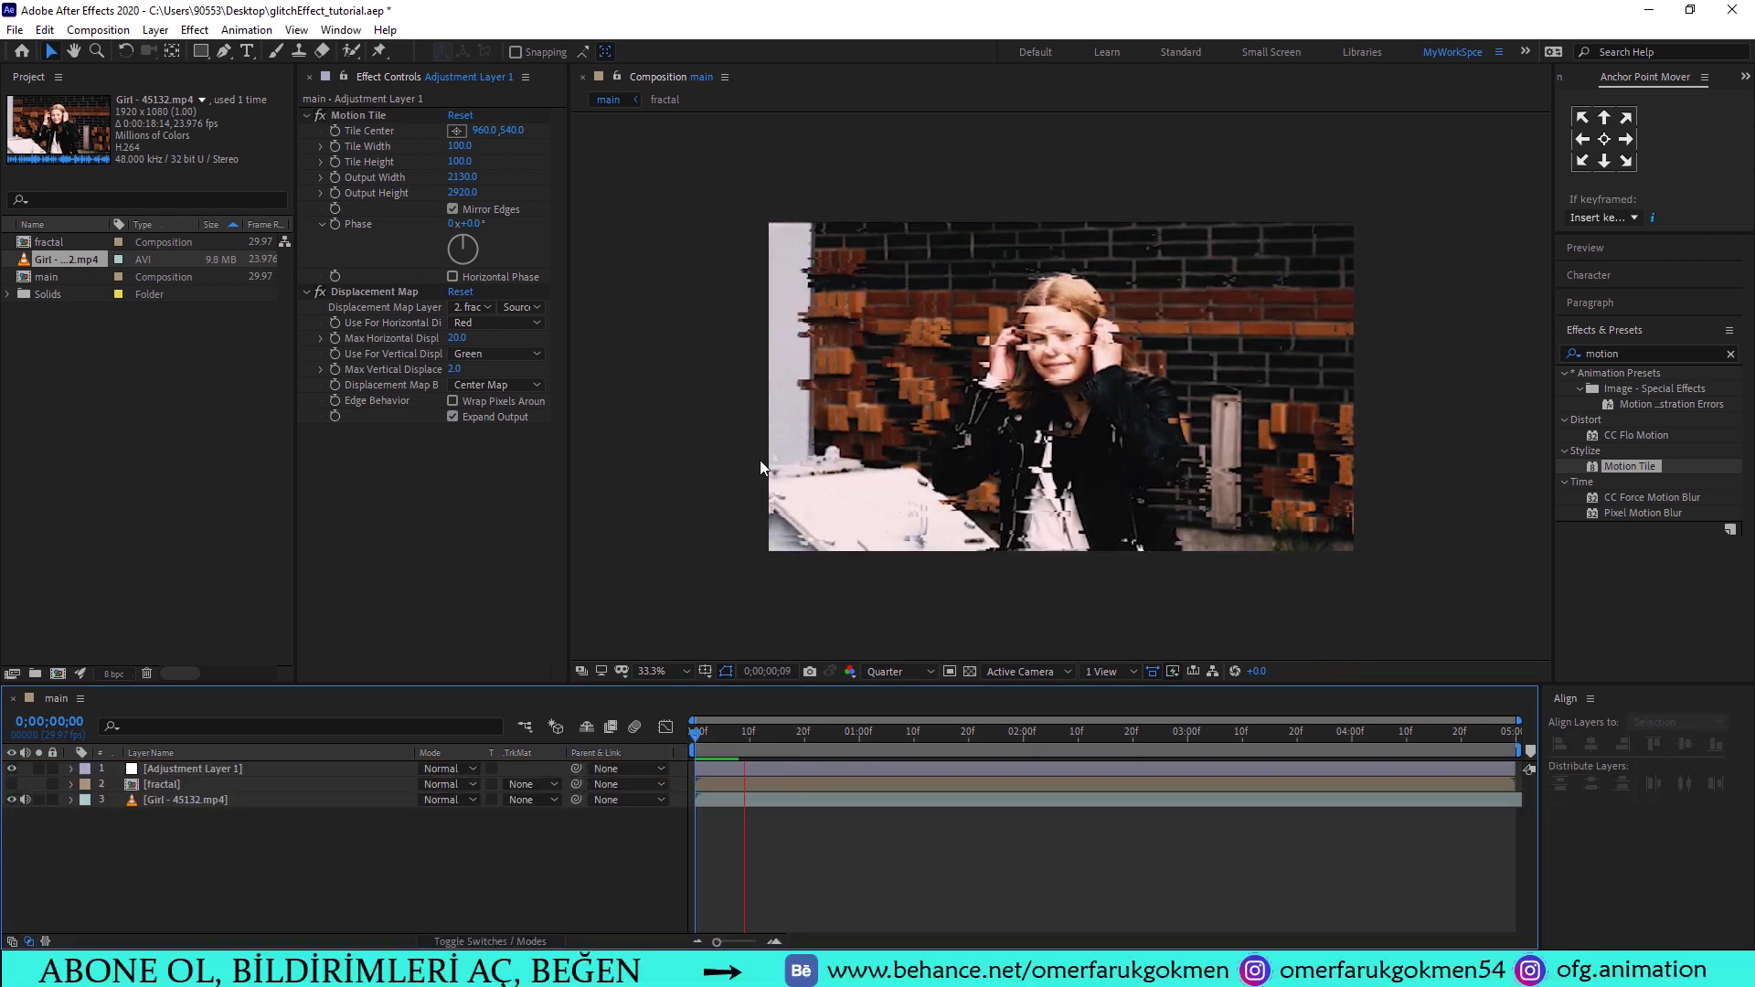
{"action": "key", "text": "space"}
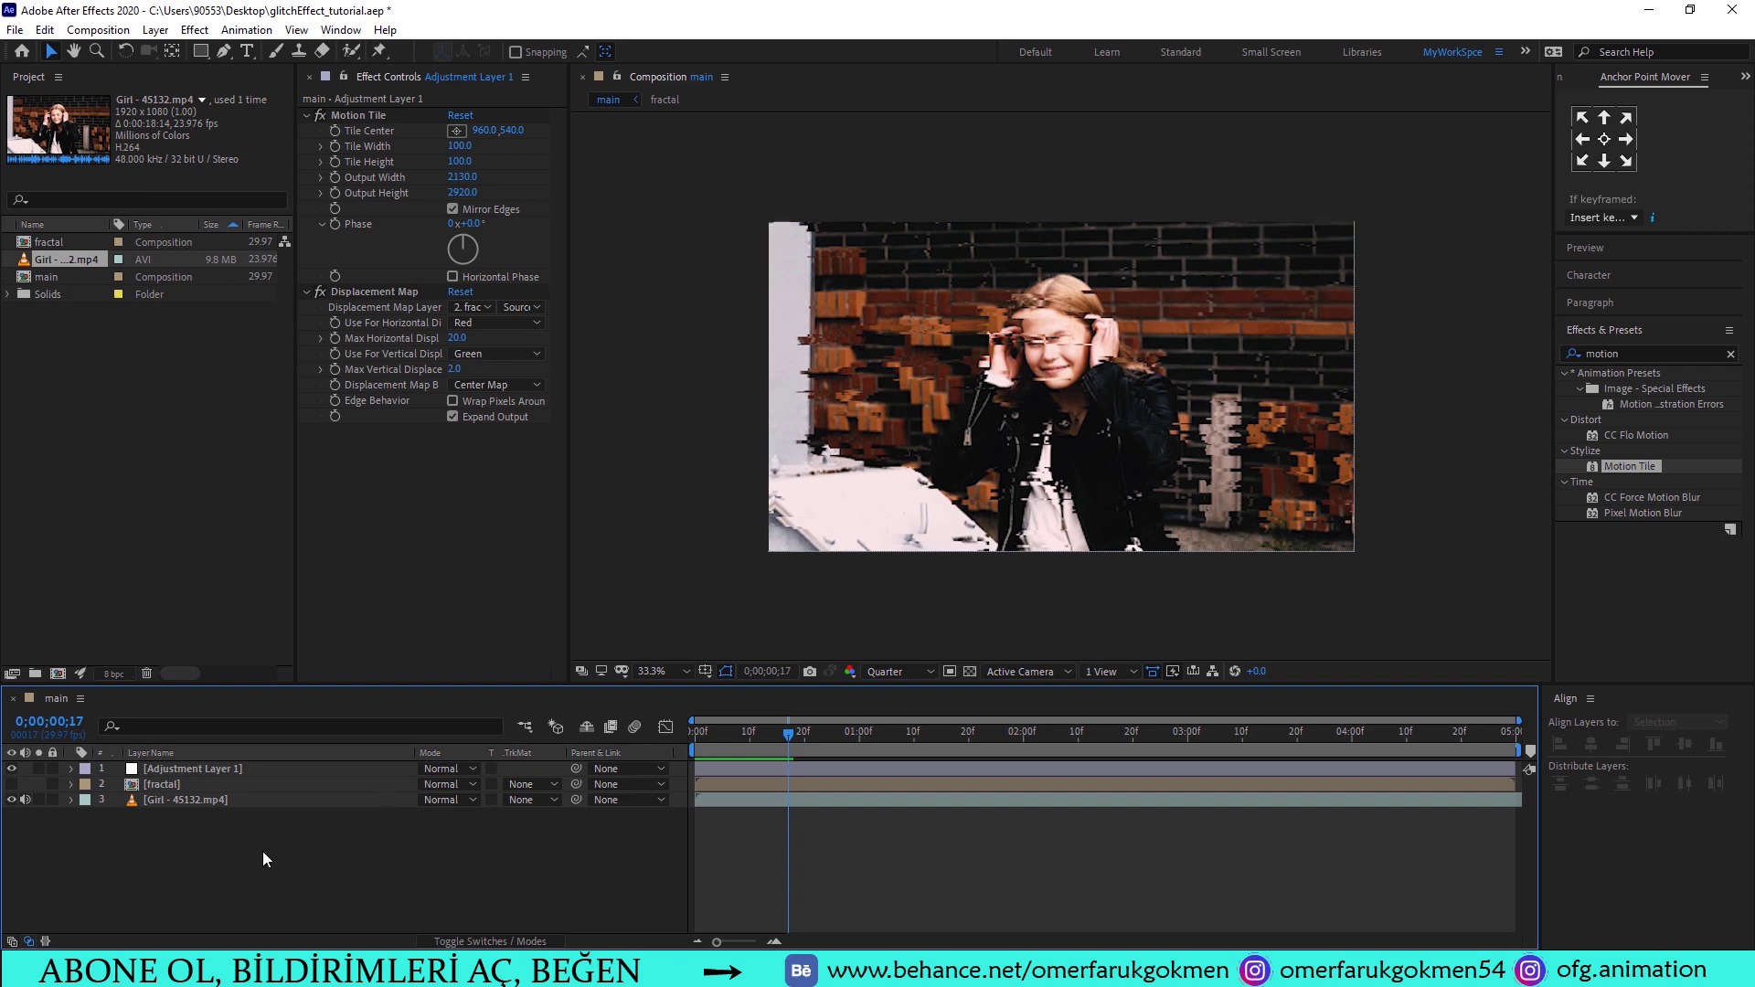
{"action": "left_click_drag", "start_coordinate": [261, 853], "coordinate": [151, 774]}
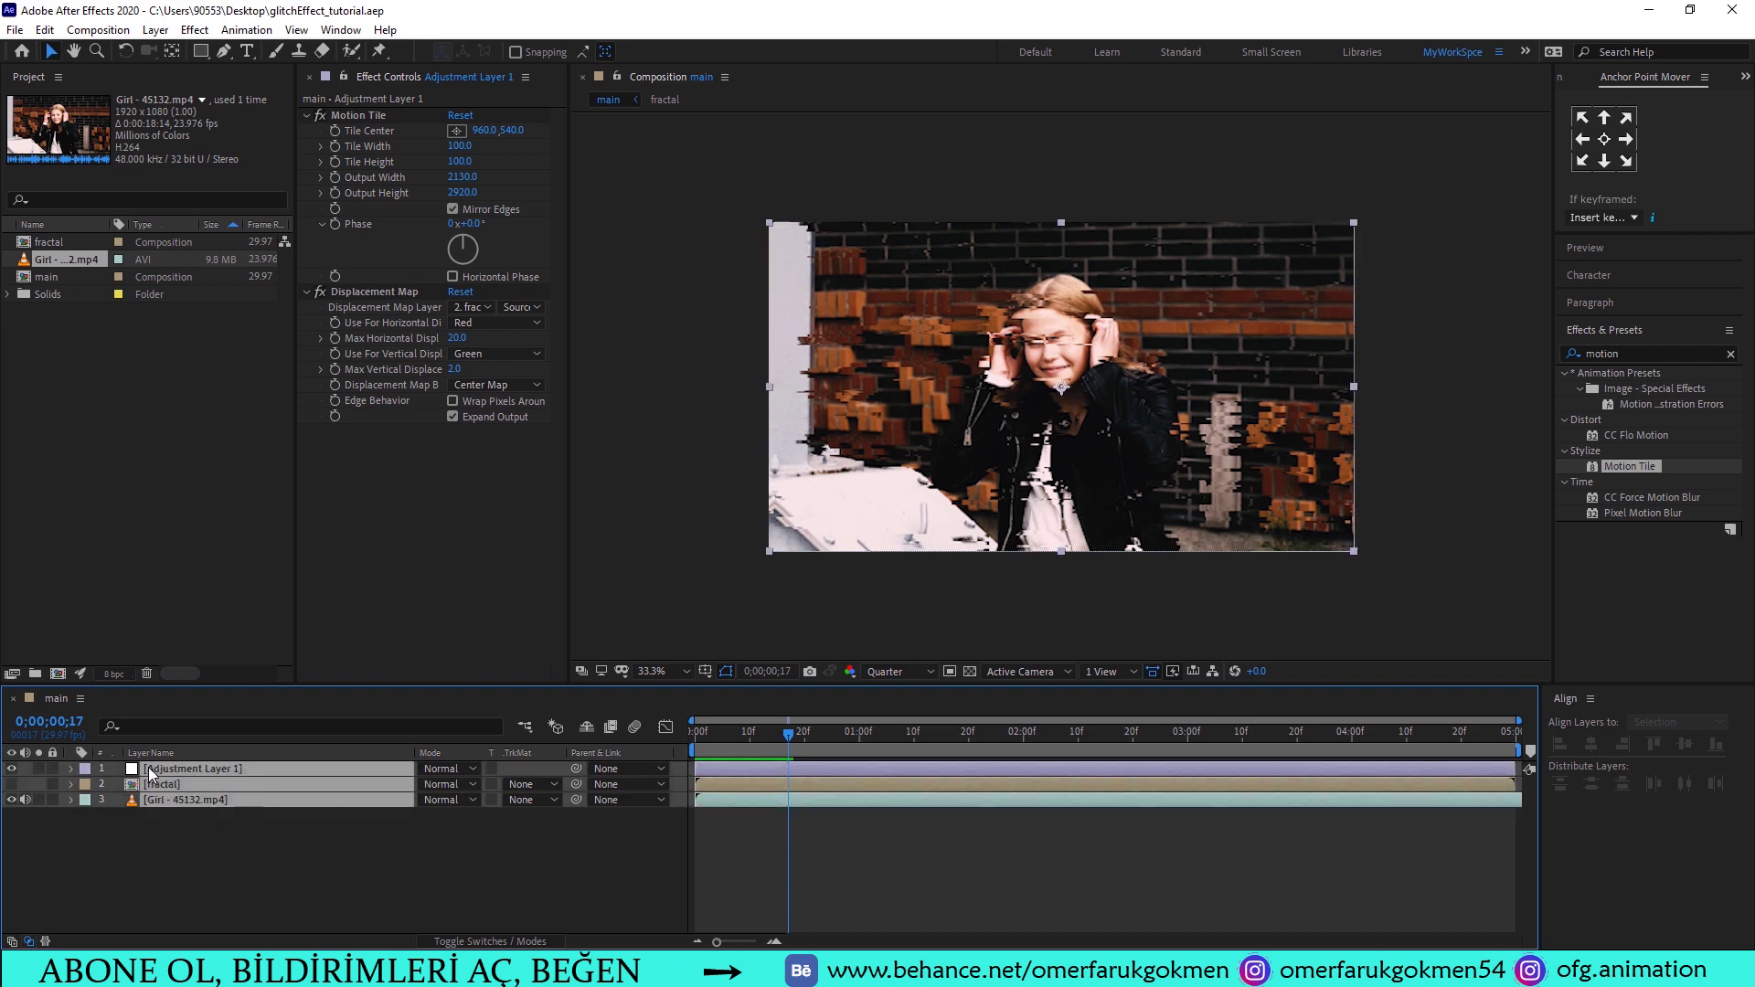
Precompose all three layers into video_glitch and duplicate the video_glitch layer
{"action": "key", "text": "ctrl+shift+c"}
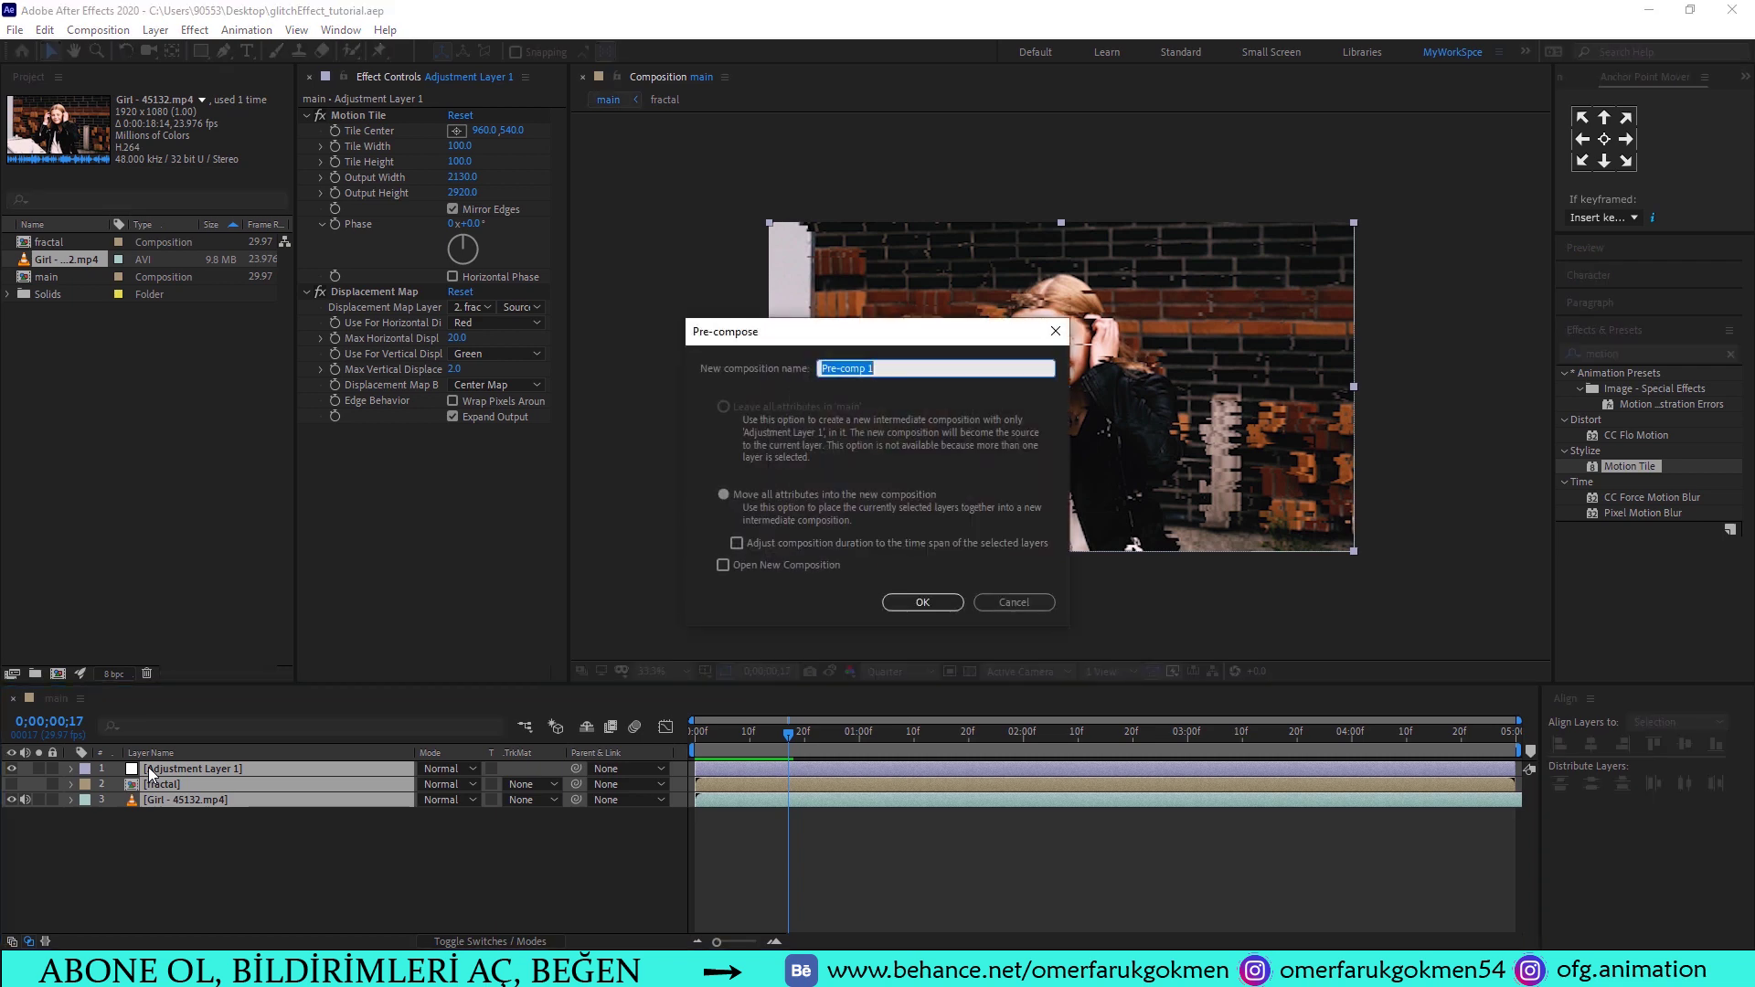
{"action": "type", "text": "video_glitch"}
{"action": "left_click", "coordinate": [922, 603]}
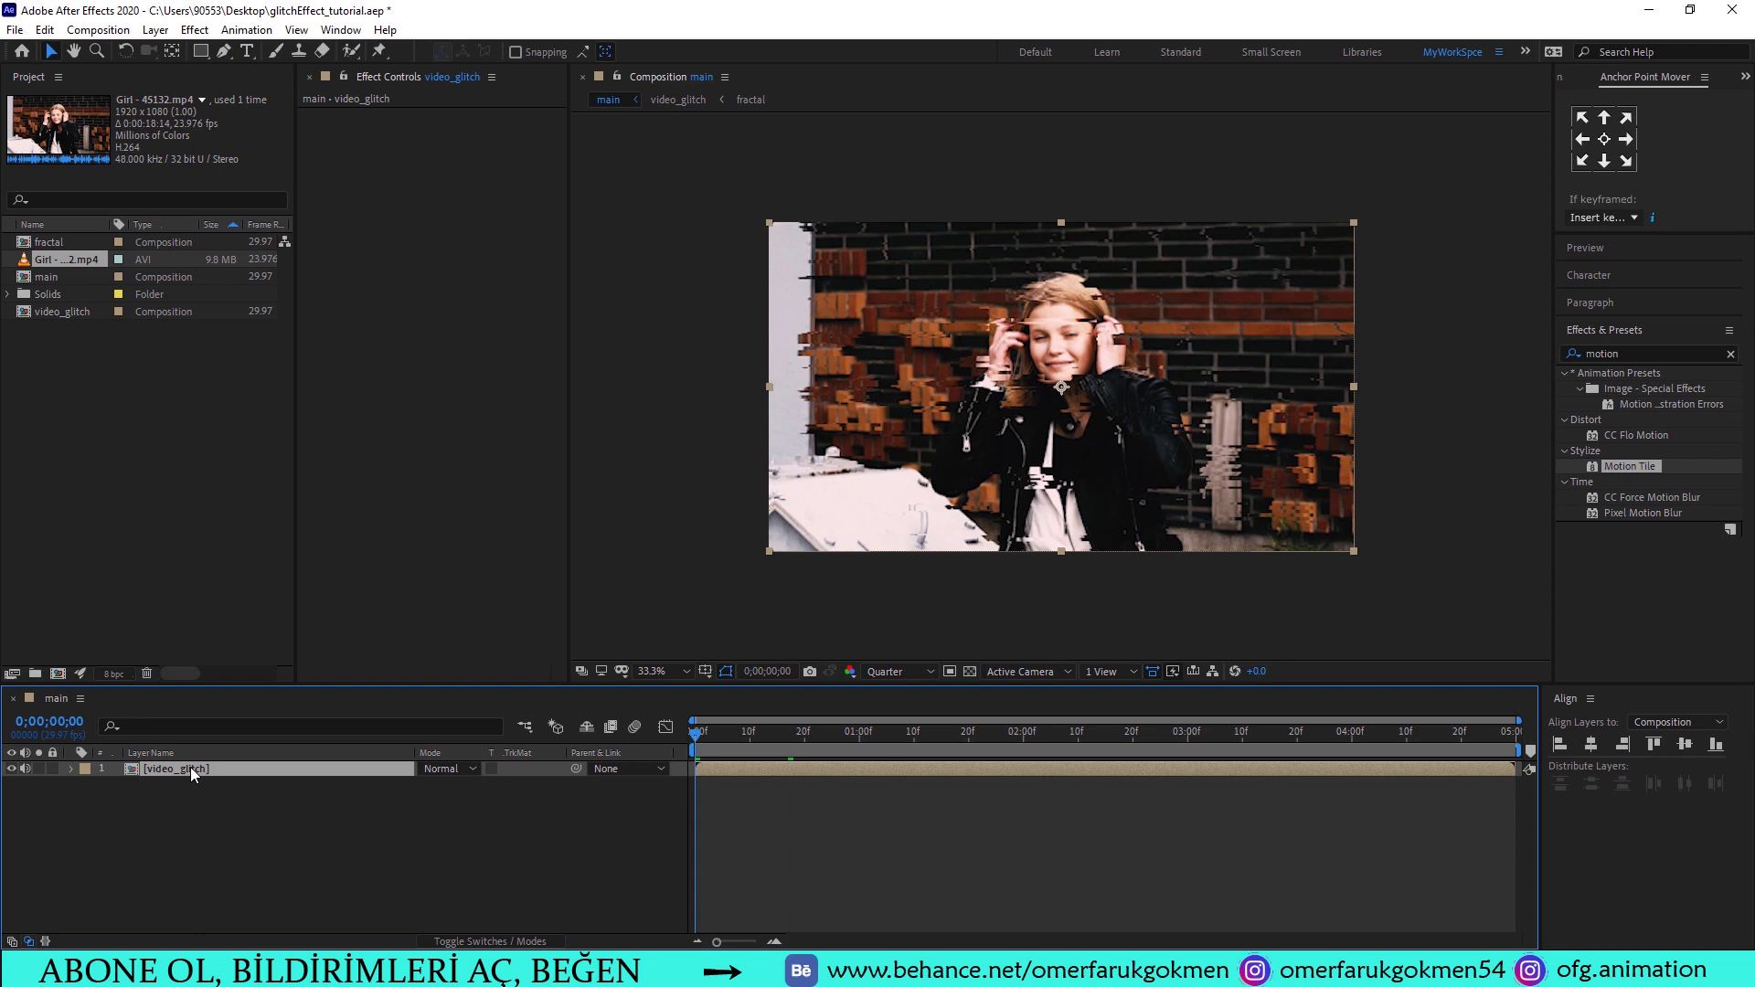
{"action": "key", "text": "ctrl+d"}
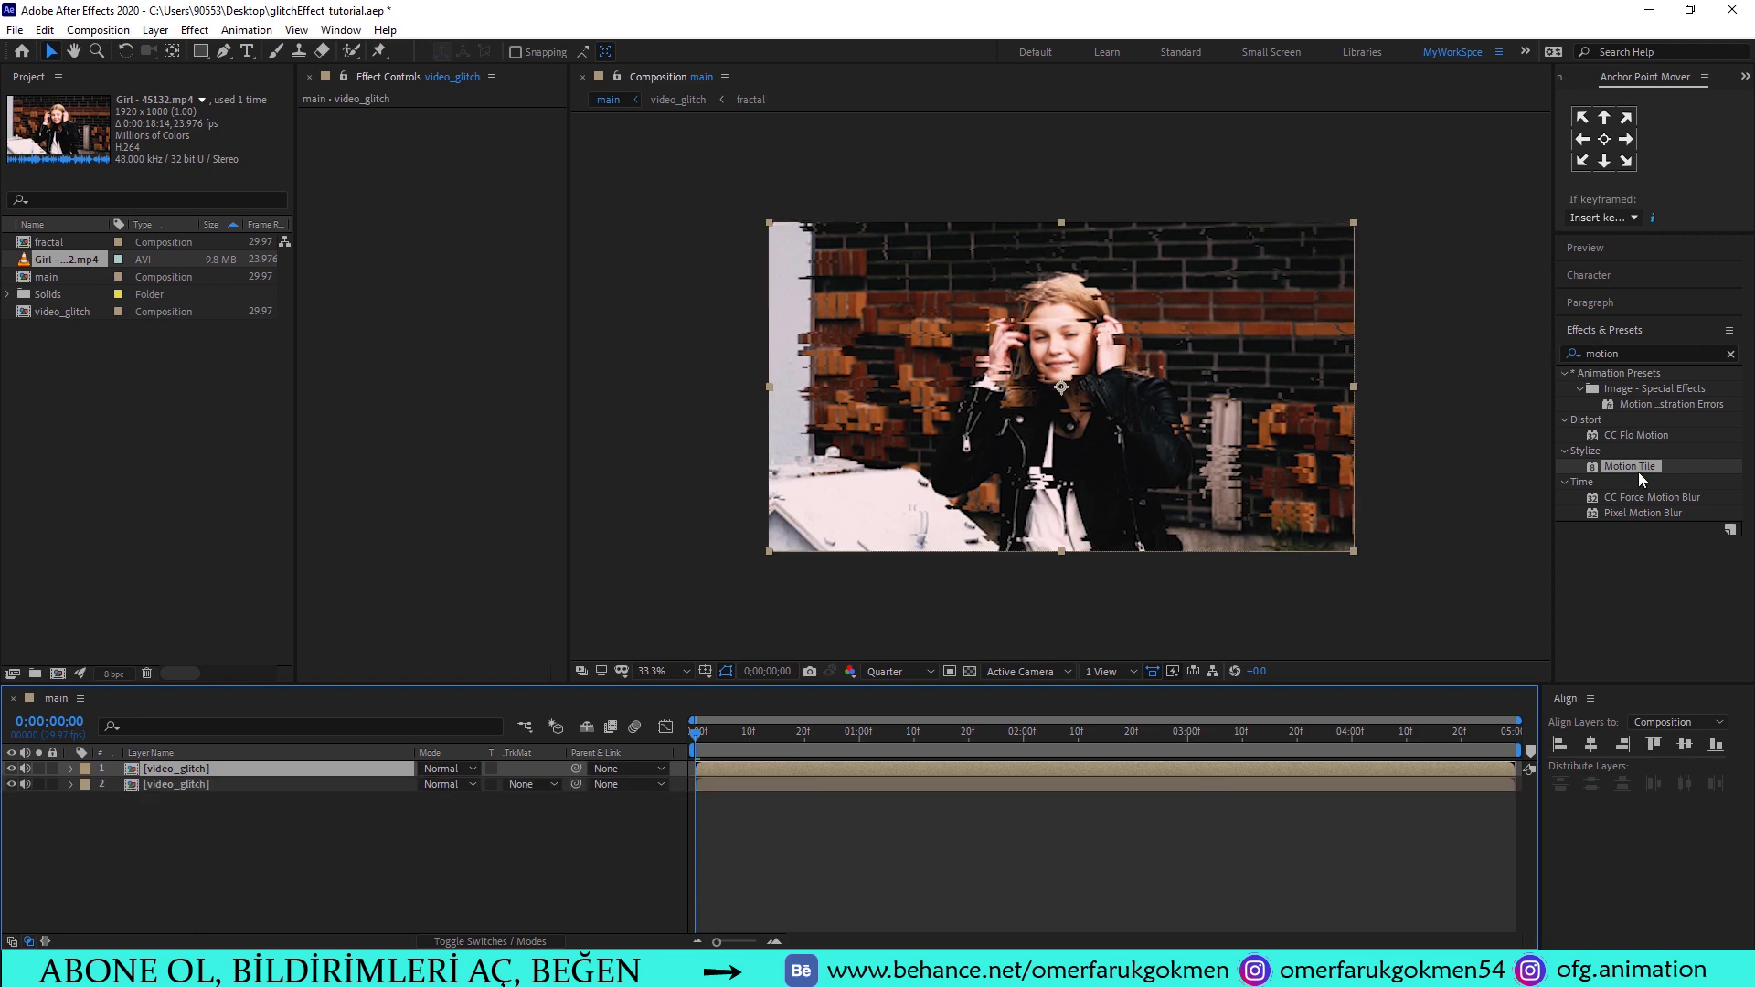
Add Motion Tile to the top video_glitch layer with Mirror Edges on and output width 1820
{"action": "left_click_drag", "start_coordinate": [1638, 464], "coordinate": [484, 406]}
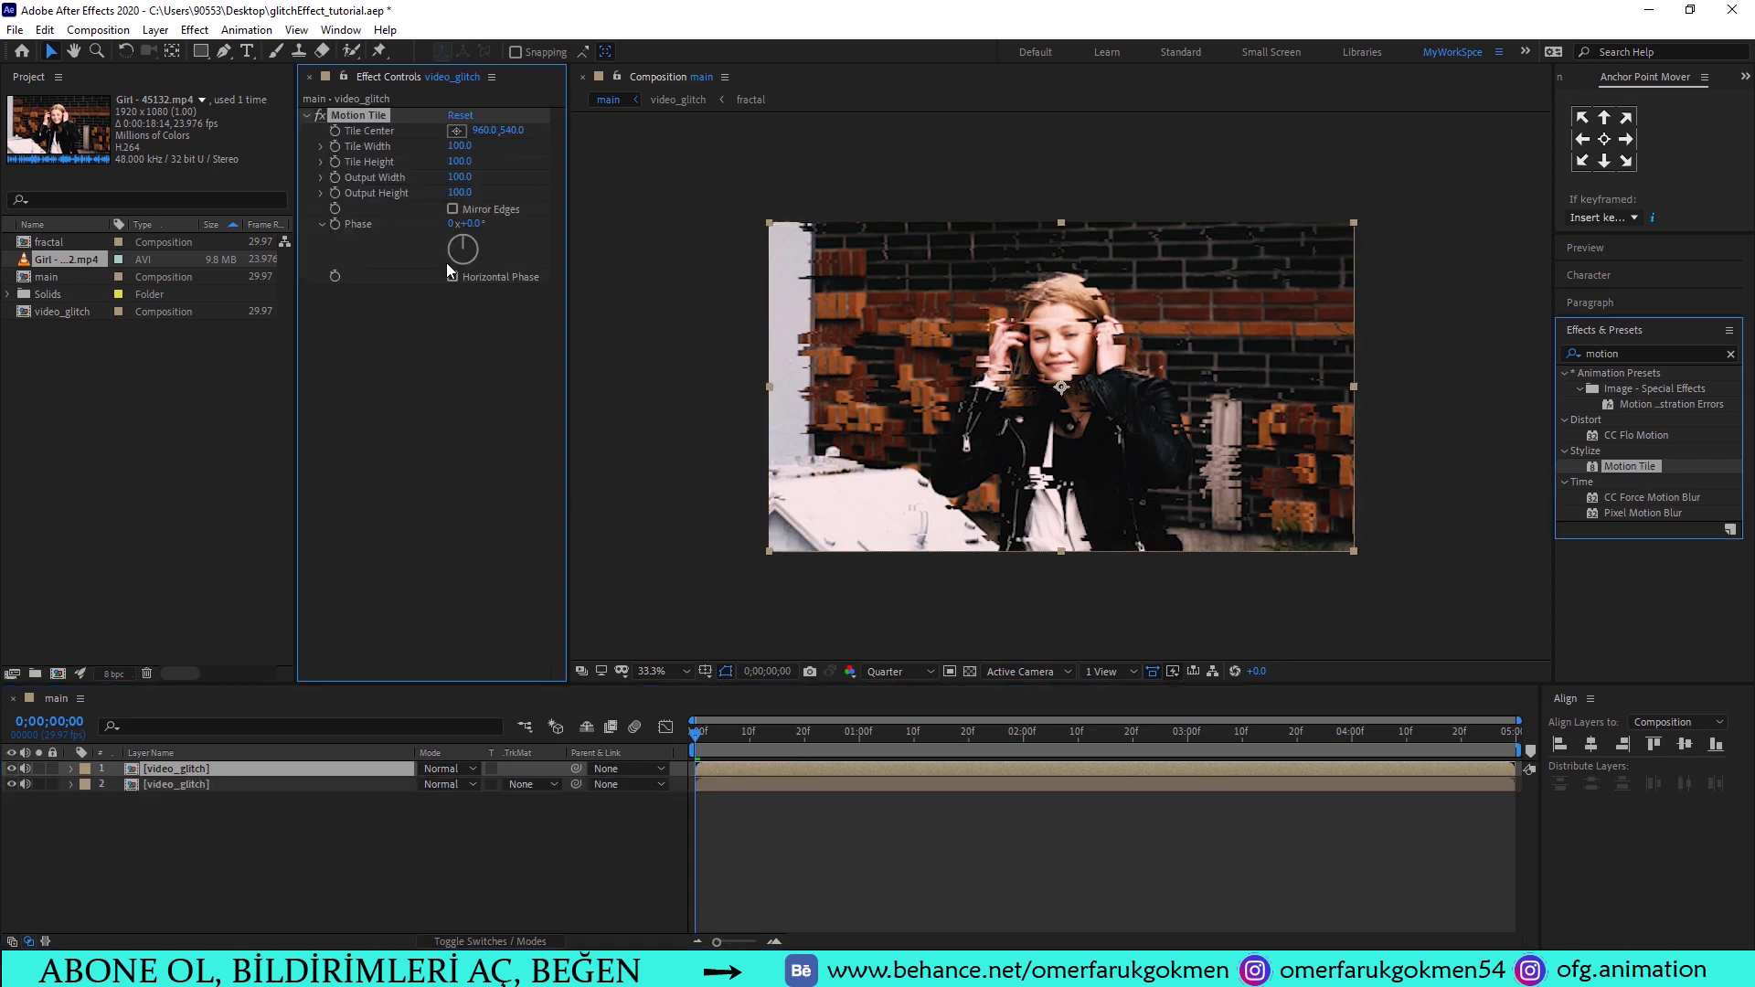
{"action": "left_click", "coordinate": [453, 209]}
{"action": "left_click_drag", "start_coordinate": [460, 177], "coordinate": [497, 232]}
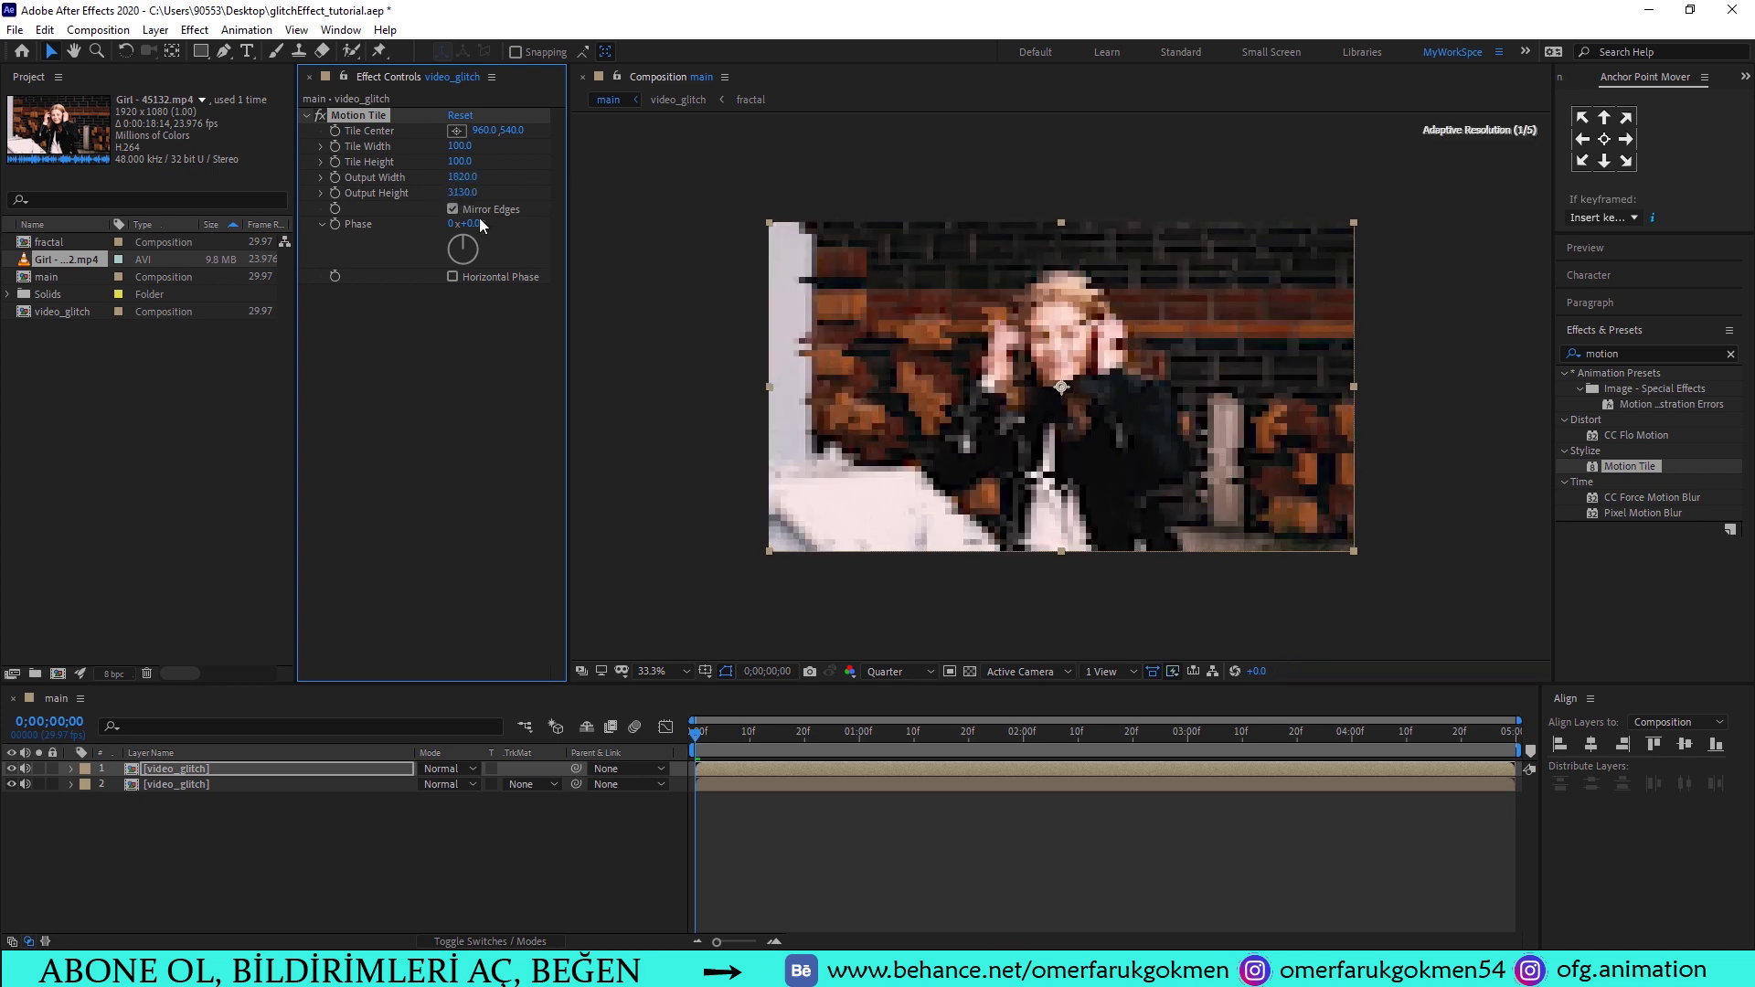
Apply Shift Channels to the top copy with Take Green and Take Blue set to Full Off
{"action": "left_click", "coordinate": [1632, 353]}
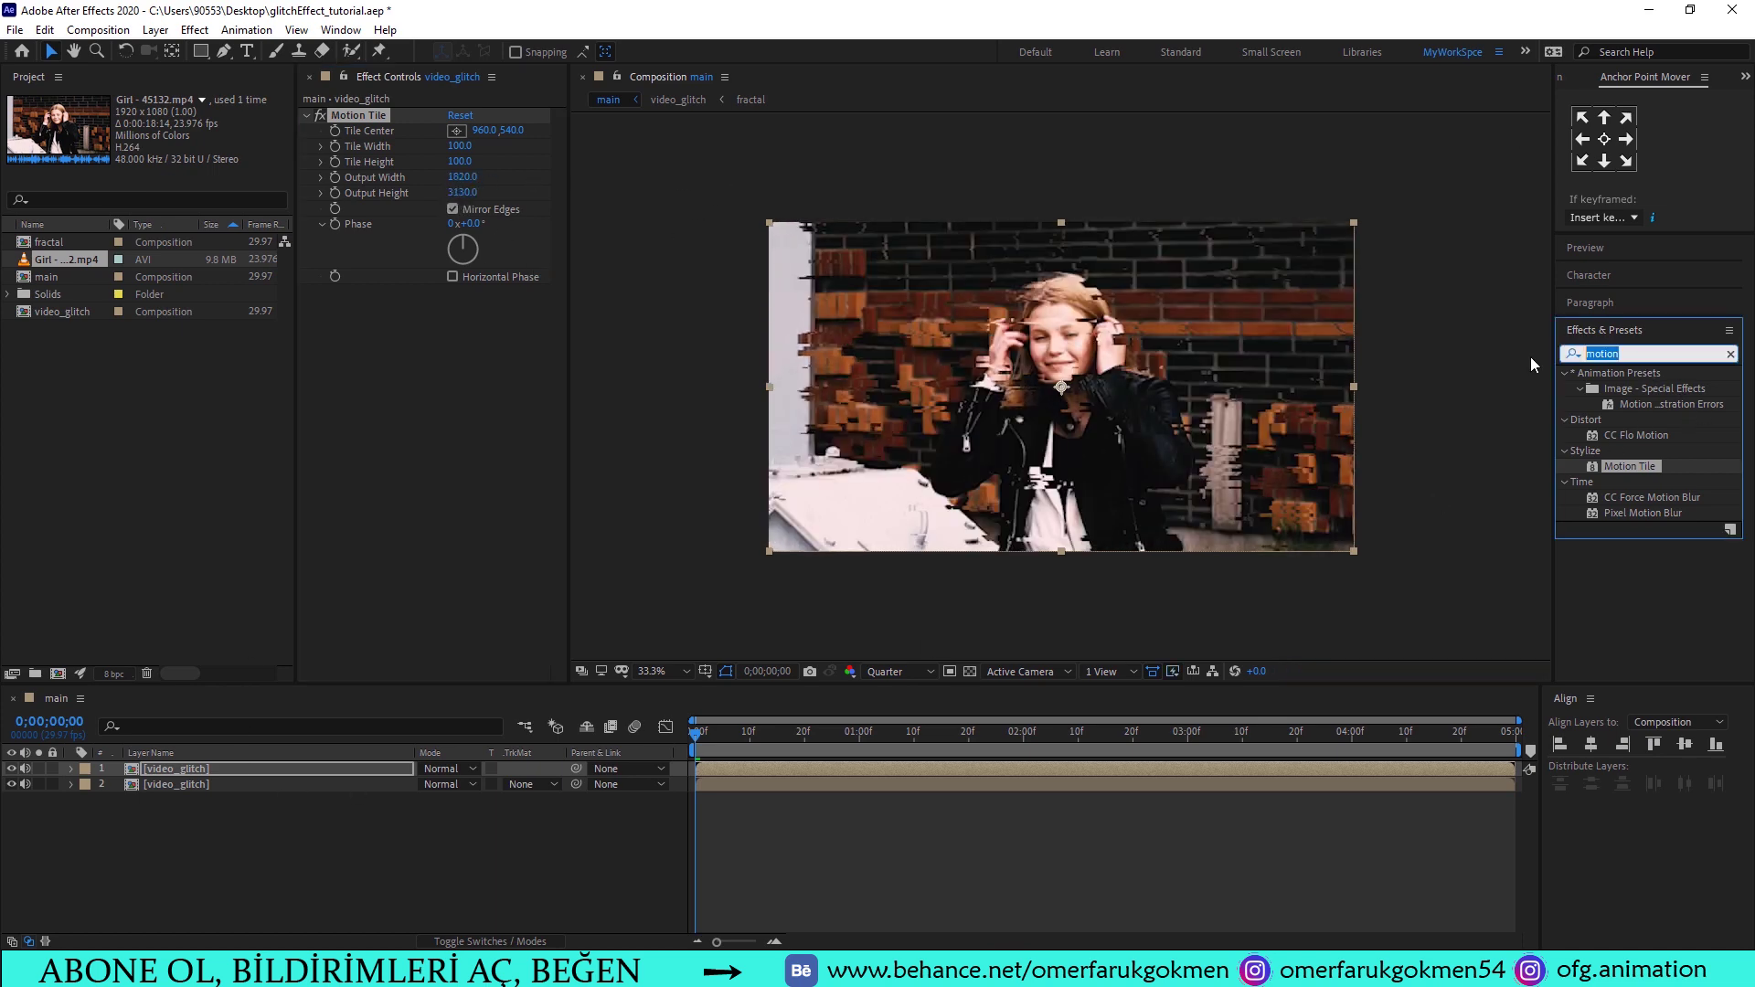
{"action": "type", "text": "shift"}
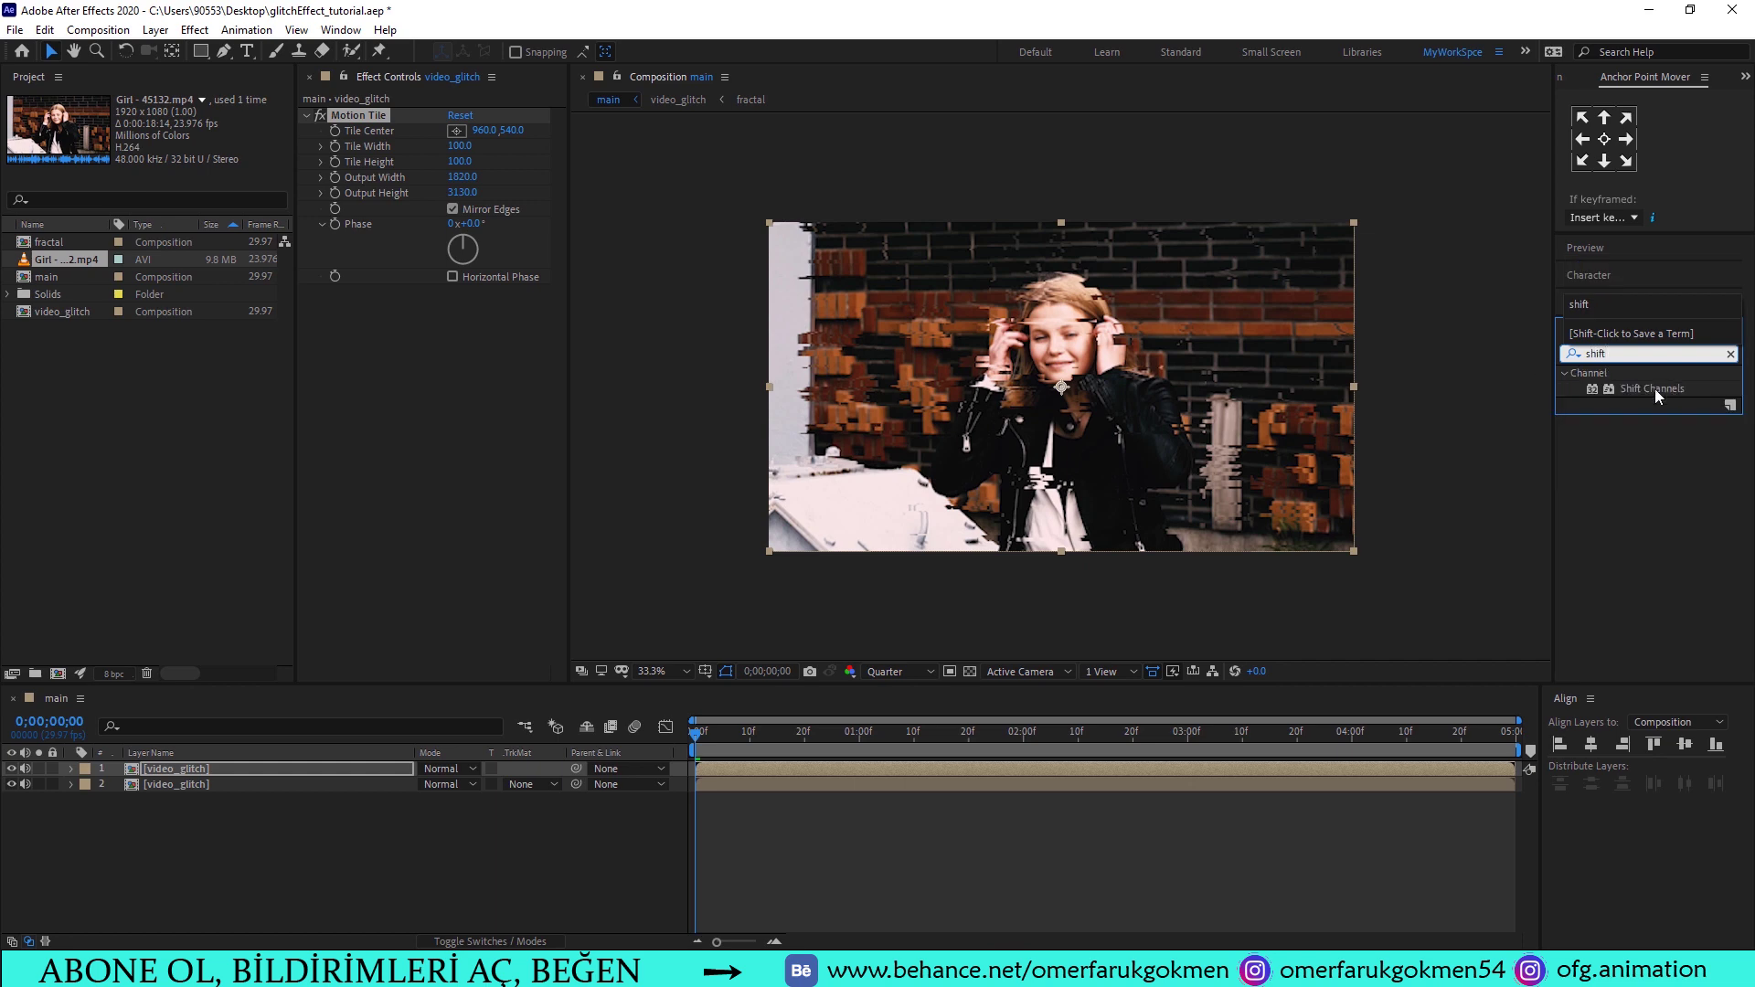
{"action": "left_click_drag", "start_coordinate": [1655, 387], "coordinate": [414, 366]}
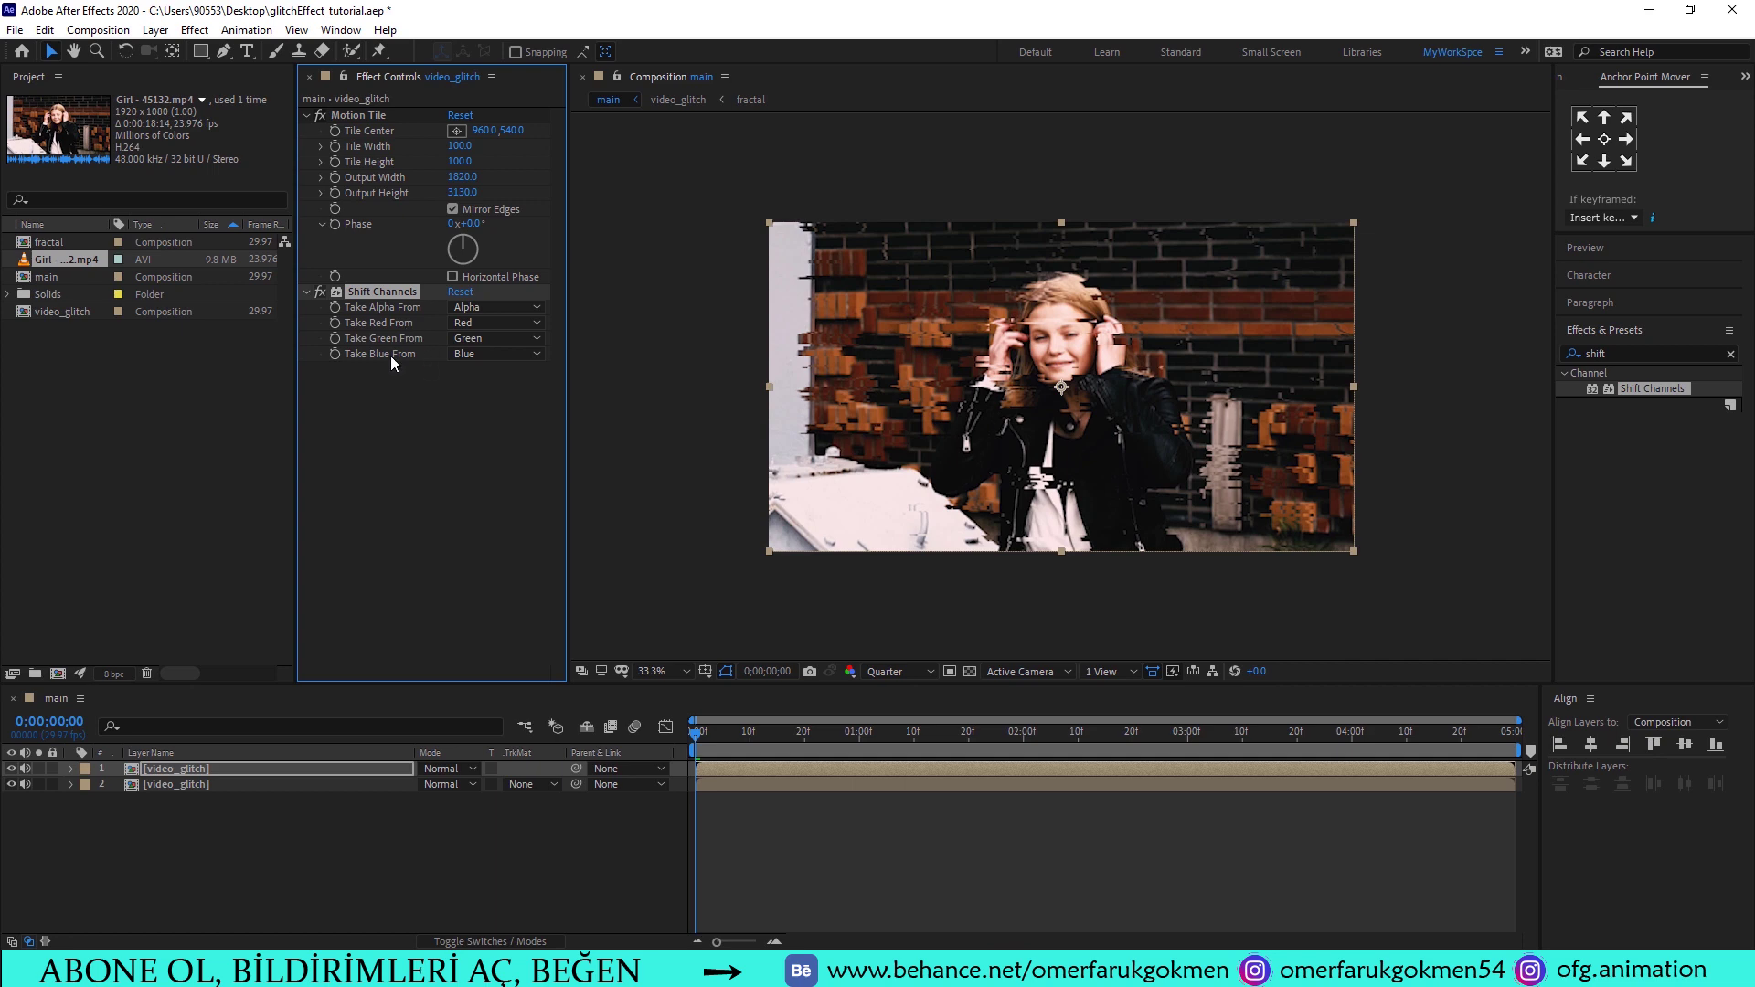
{"action": "left_click", "coordinate": [463, 336]}
{"action": "left_click", "coordinate": [497, 539]}
{"action": "left_click", "coordinate": [477, 358]}
{"action": "left_click", "coordinate": [497, 552]}
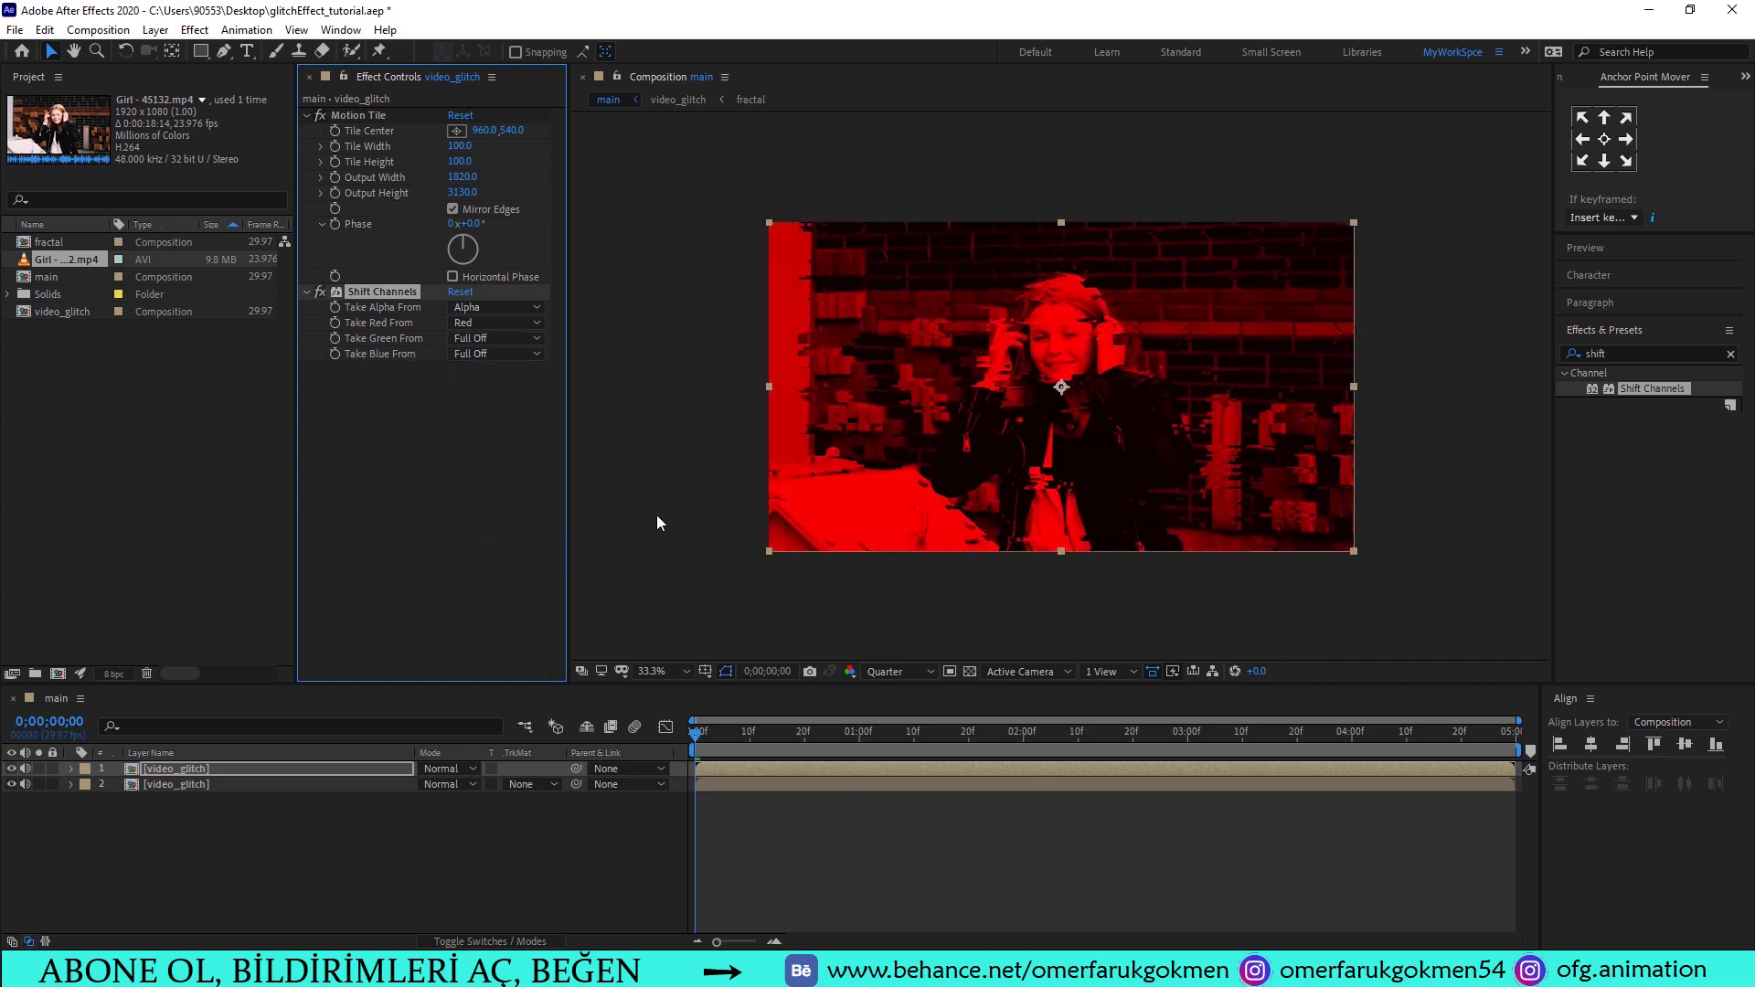
{"action": "left_click", "coordinate": [183, 768]}
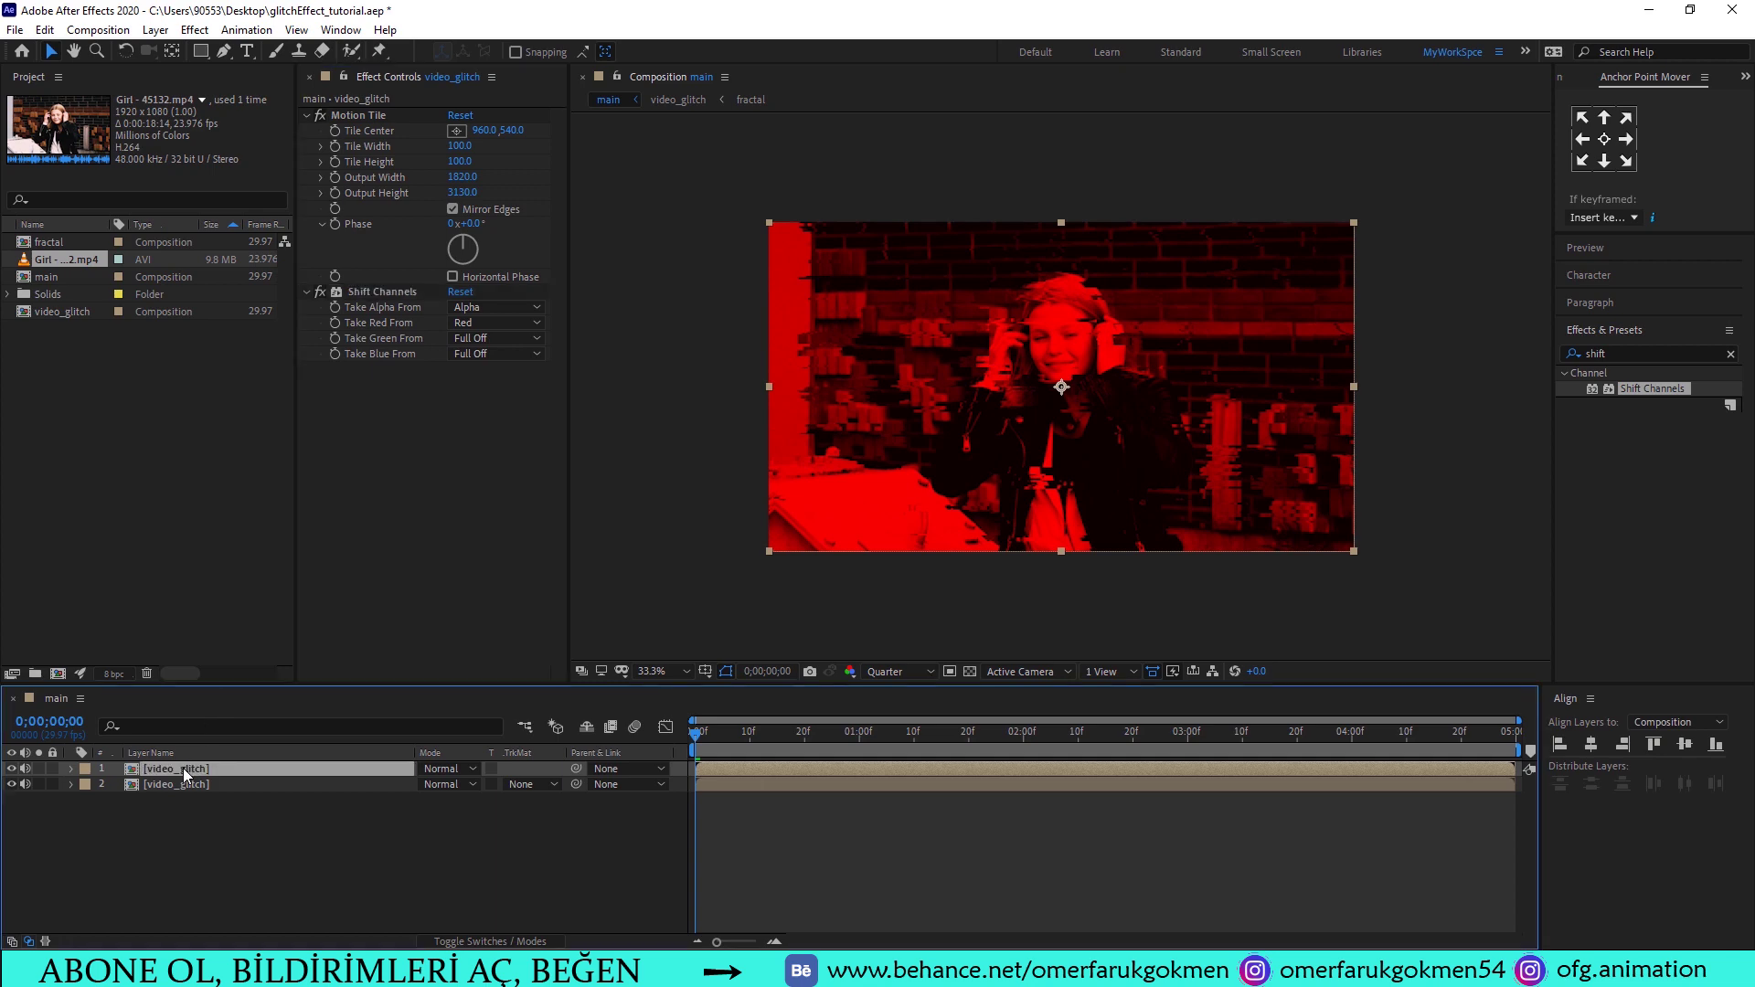
Duplicate the red layer and set Shift Channels to Green from Green, Red Full Off
{"action": "key", "text": "ctrl+d"}
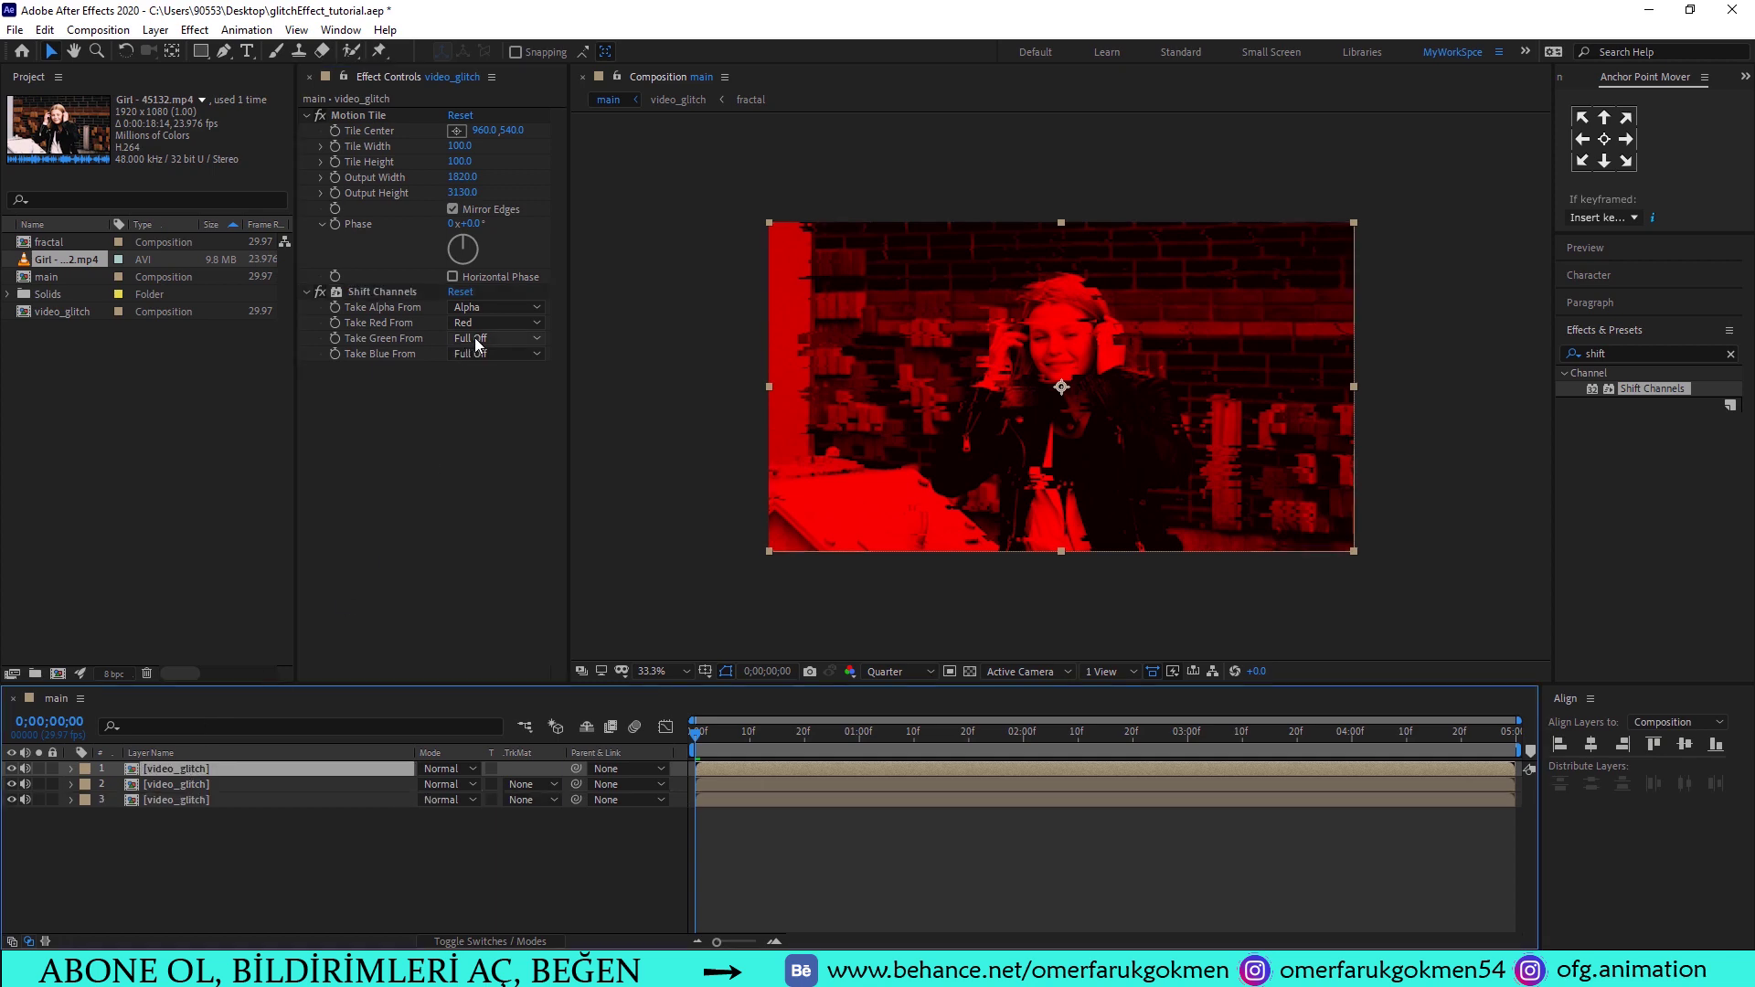
{"action": "left_click", "coordinate": [493, 338]}
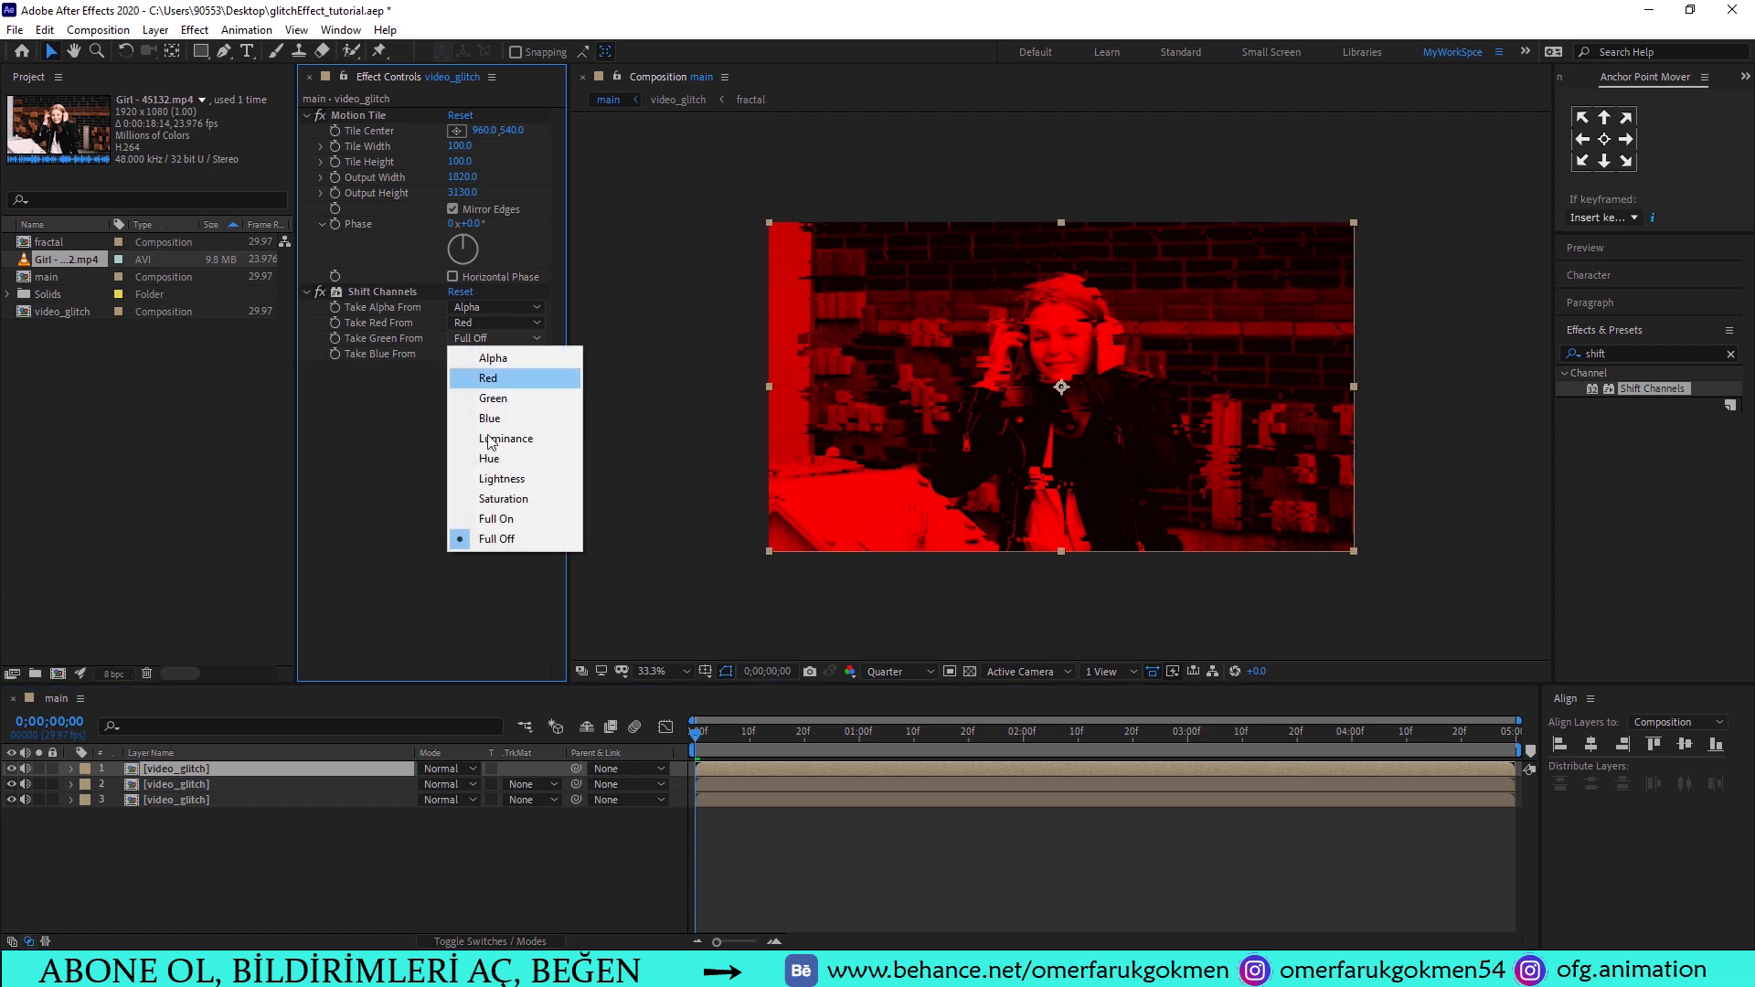
{"action": "left_click", "coordinate": [485, 395]}
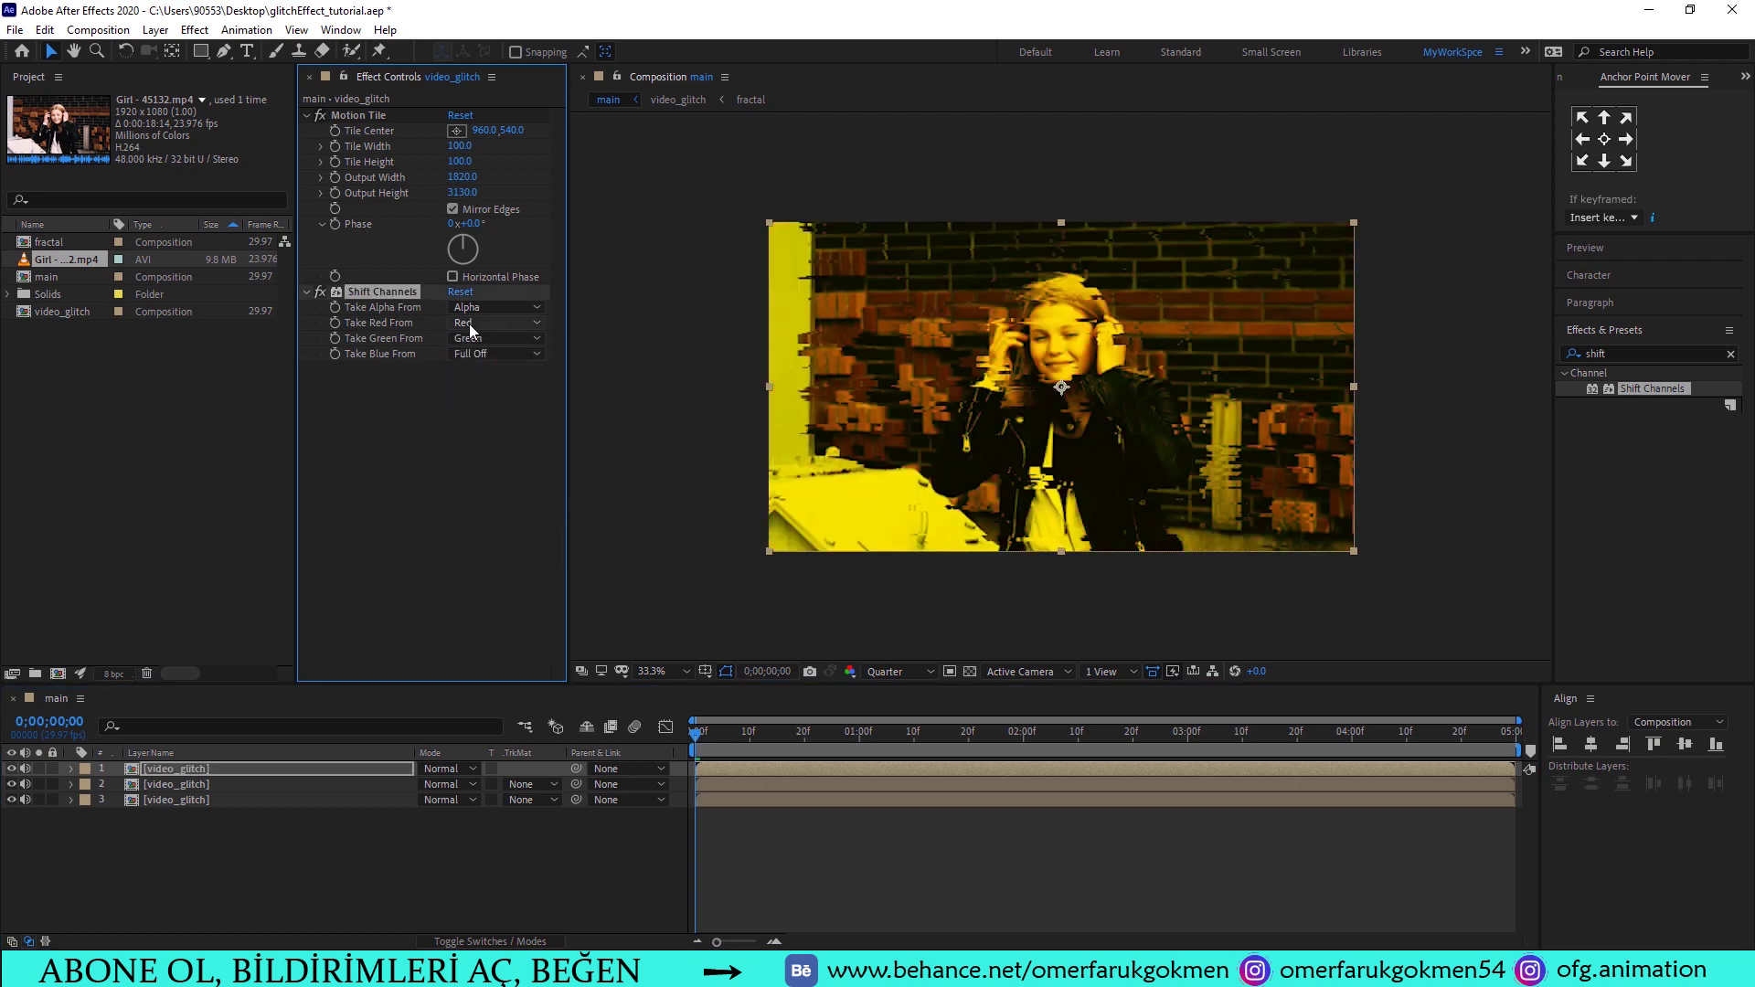
{"action": "left_click", "coordinate": [469, 325]}
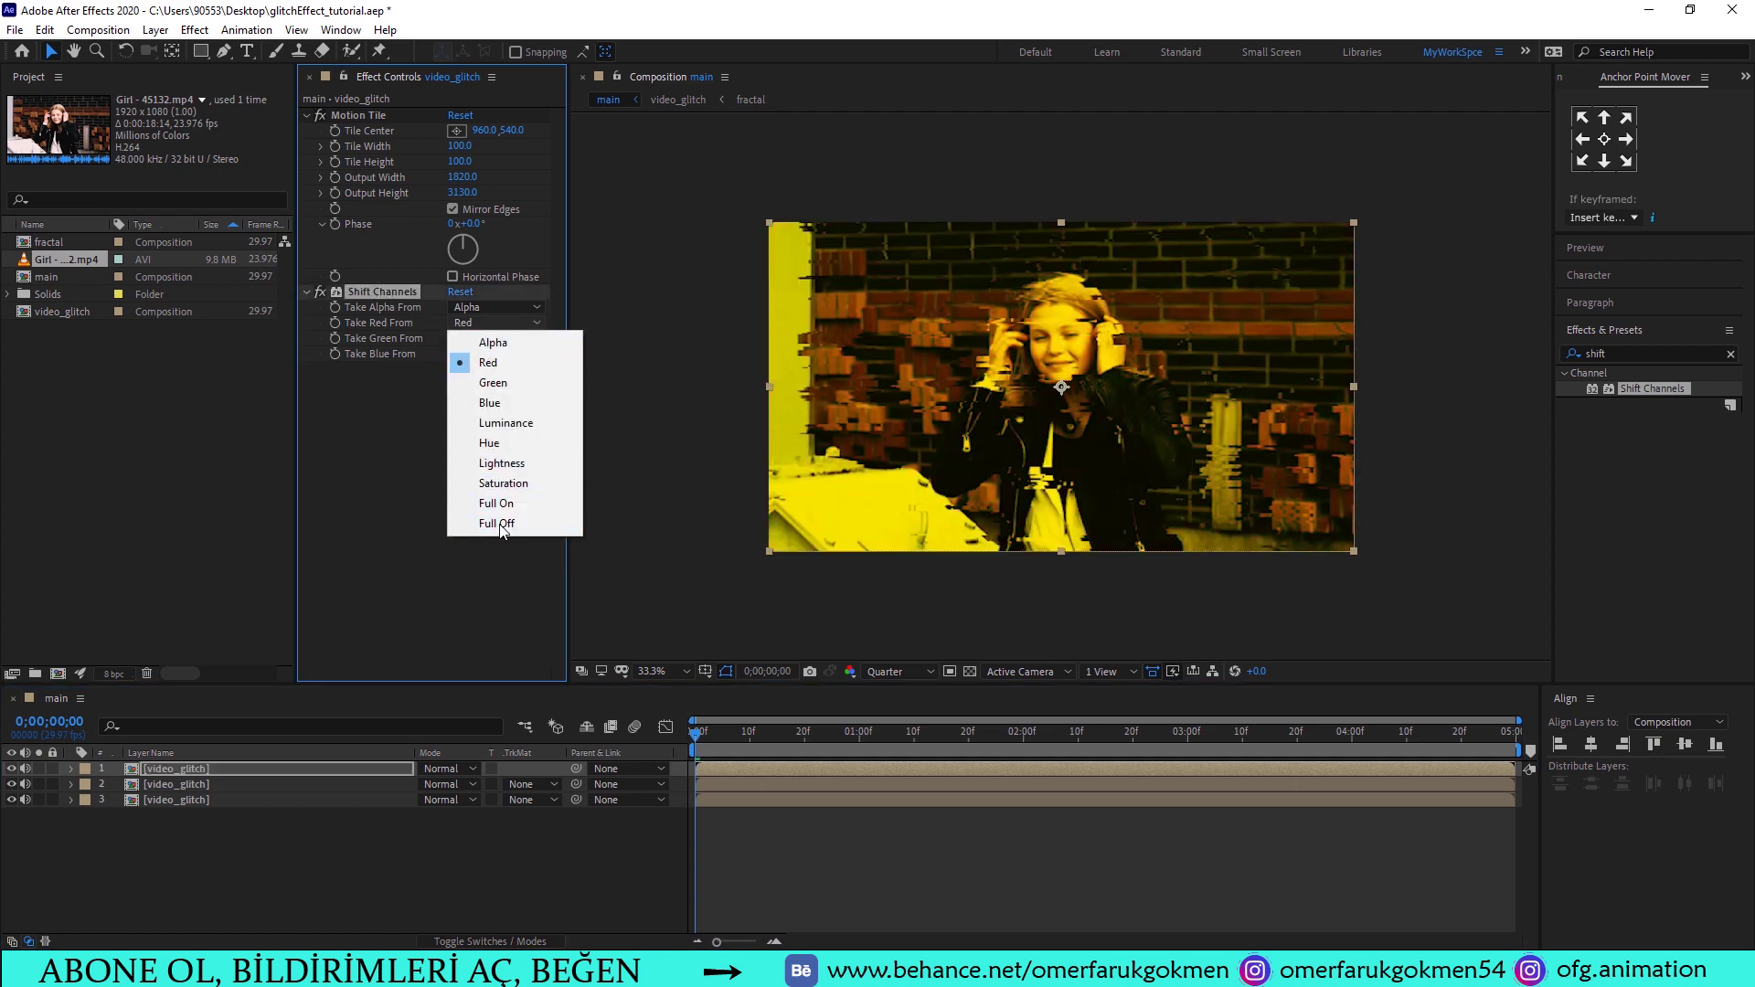
{"action": "left_click", "coordinate": [498, 524]}
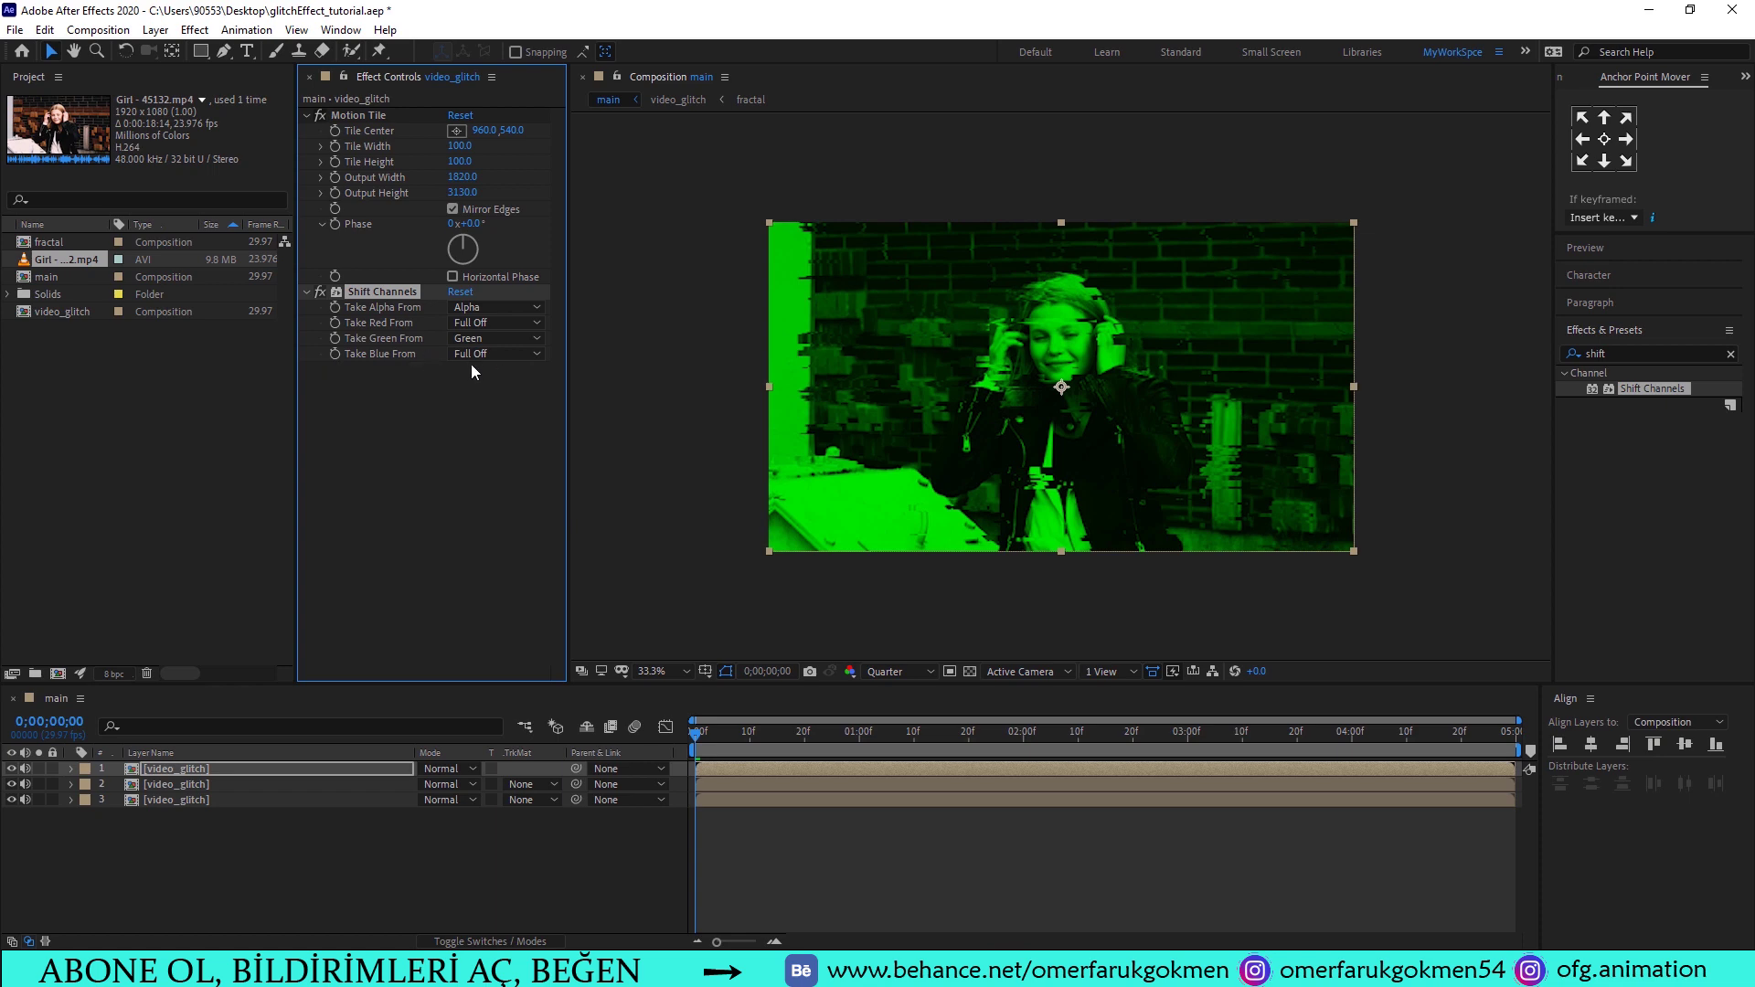
{"action": "left_click", "coordinate": [201, 870]}
Duplicate the green layer into a blue-only copy (Blue from Blue, Green Full Off), then select the top two layers
{"action": "left_click", "coordinate": [174, 765]}
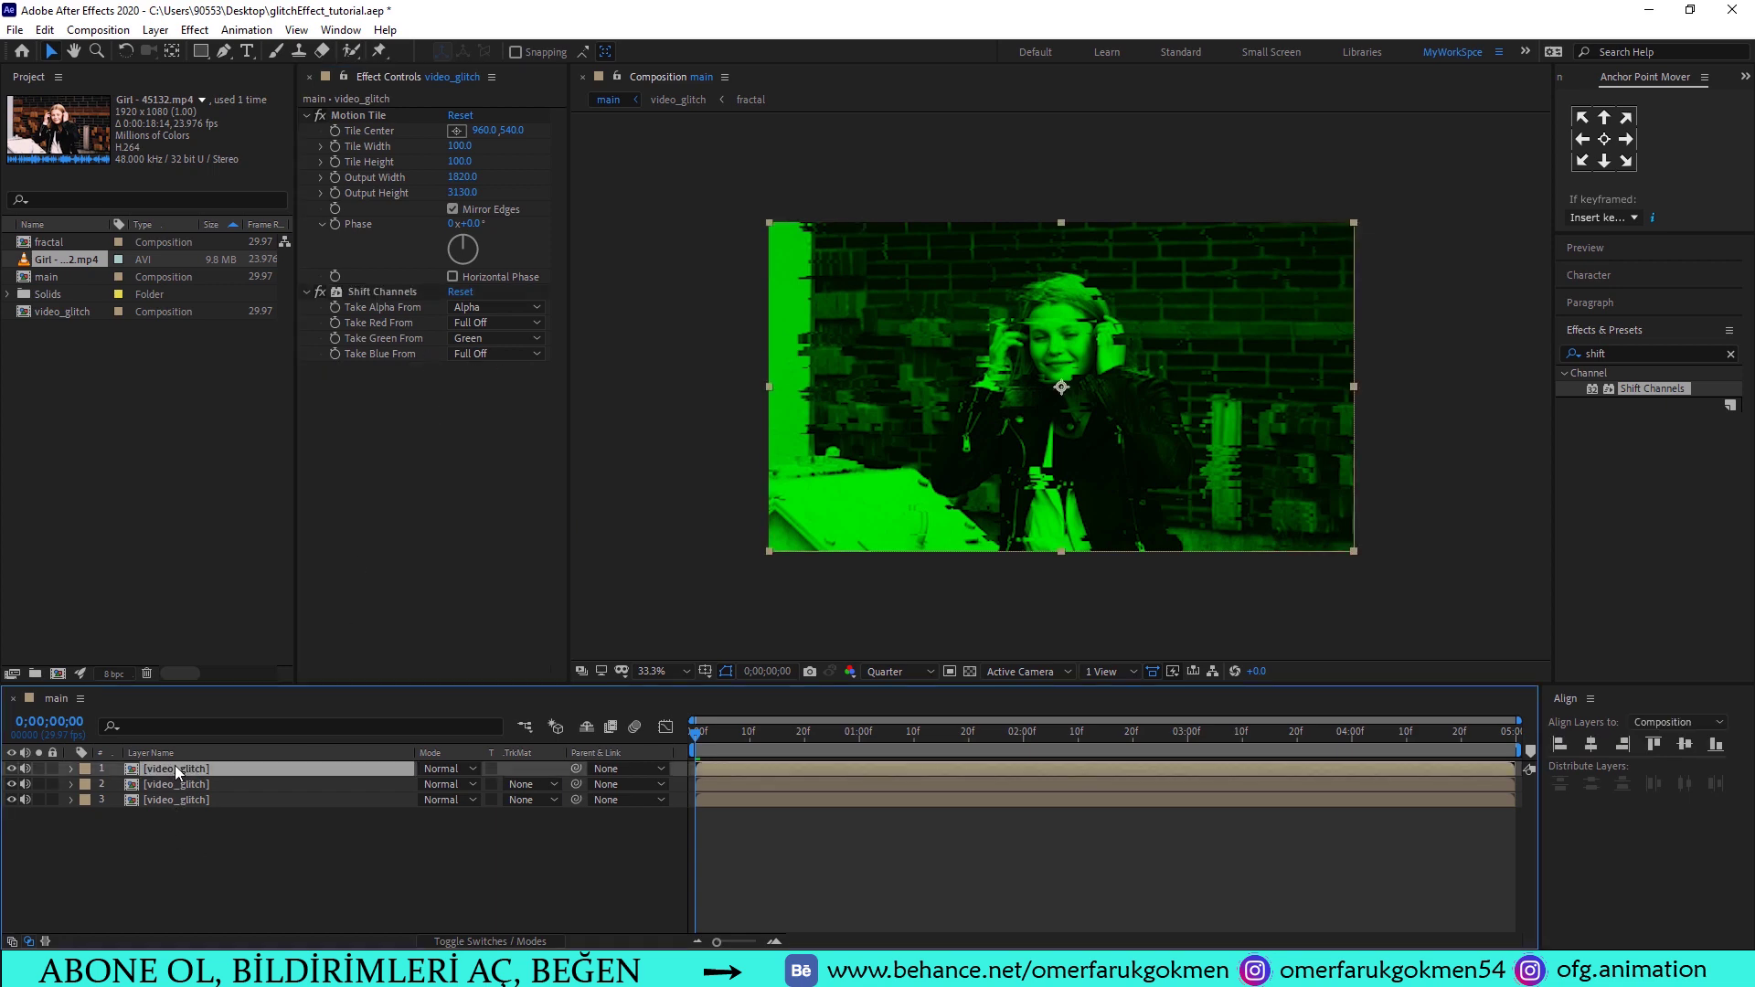
{"action": "key", "text": "ctrl+d"}
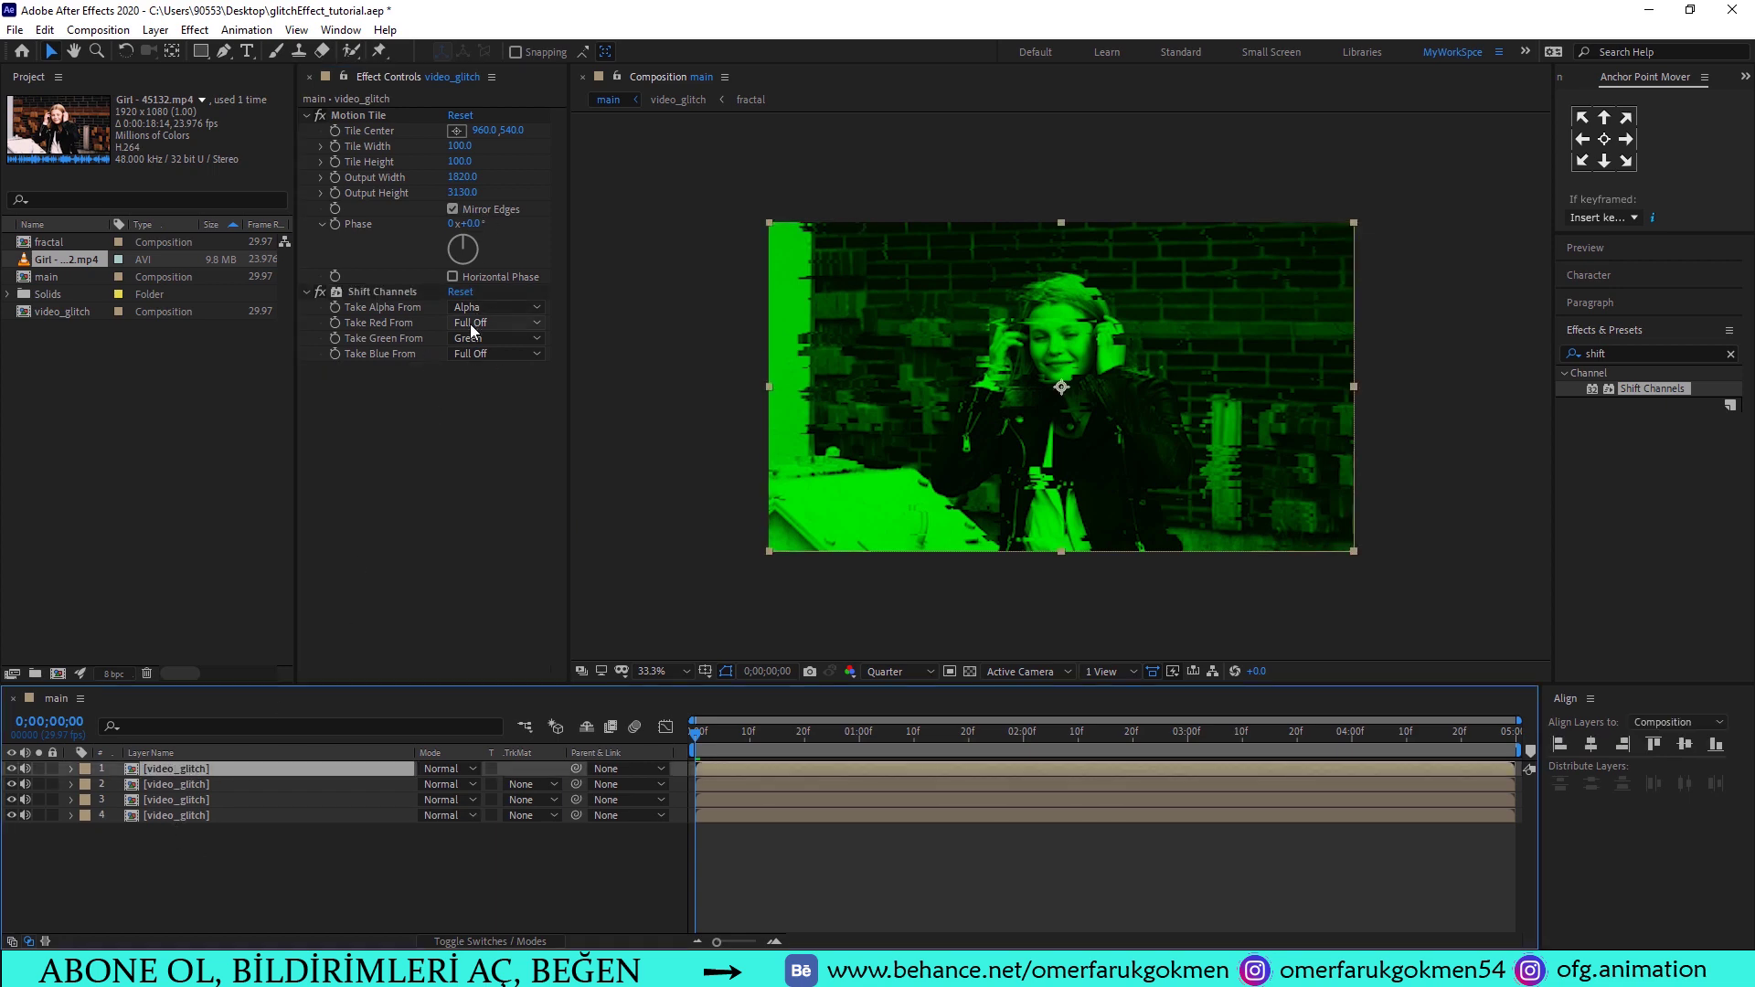
{"action": "left_click", "coordinate": [474, 357]}
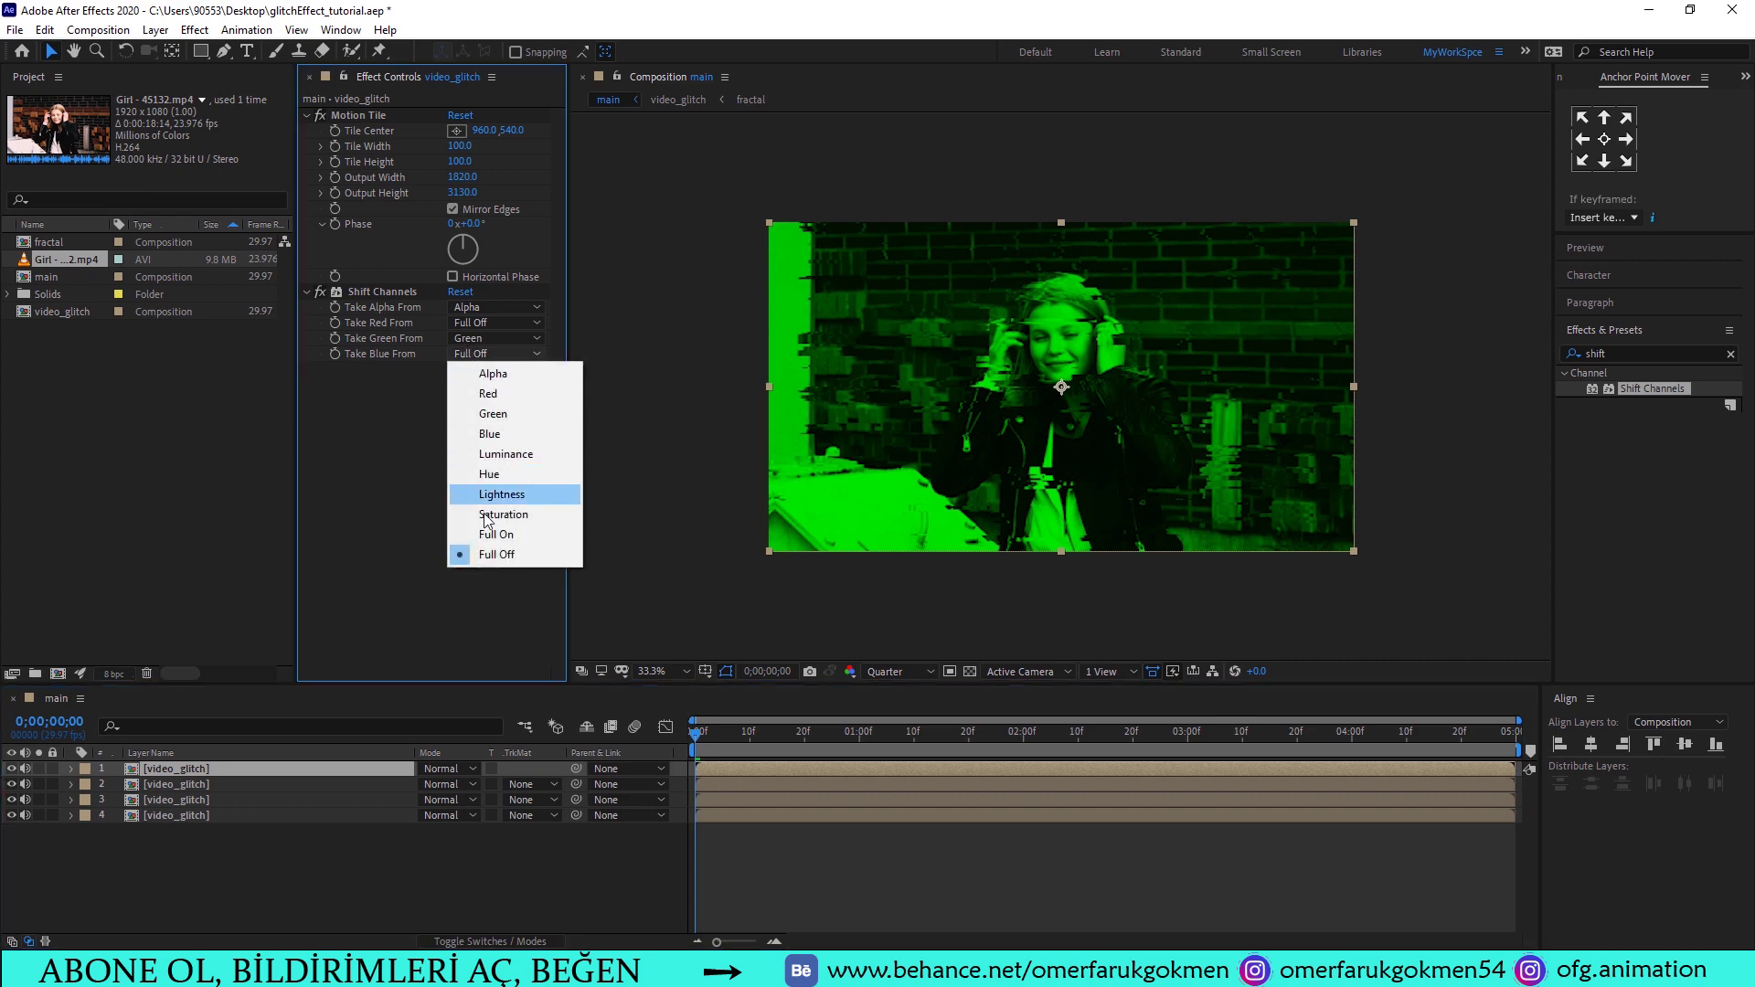
{"action": "left_click", "coordinate": [476, 439]}
{"action": "left_click", "coordinate": [470, 337]}
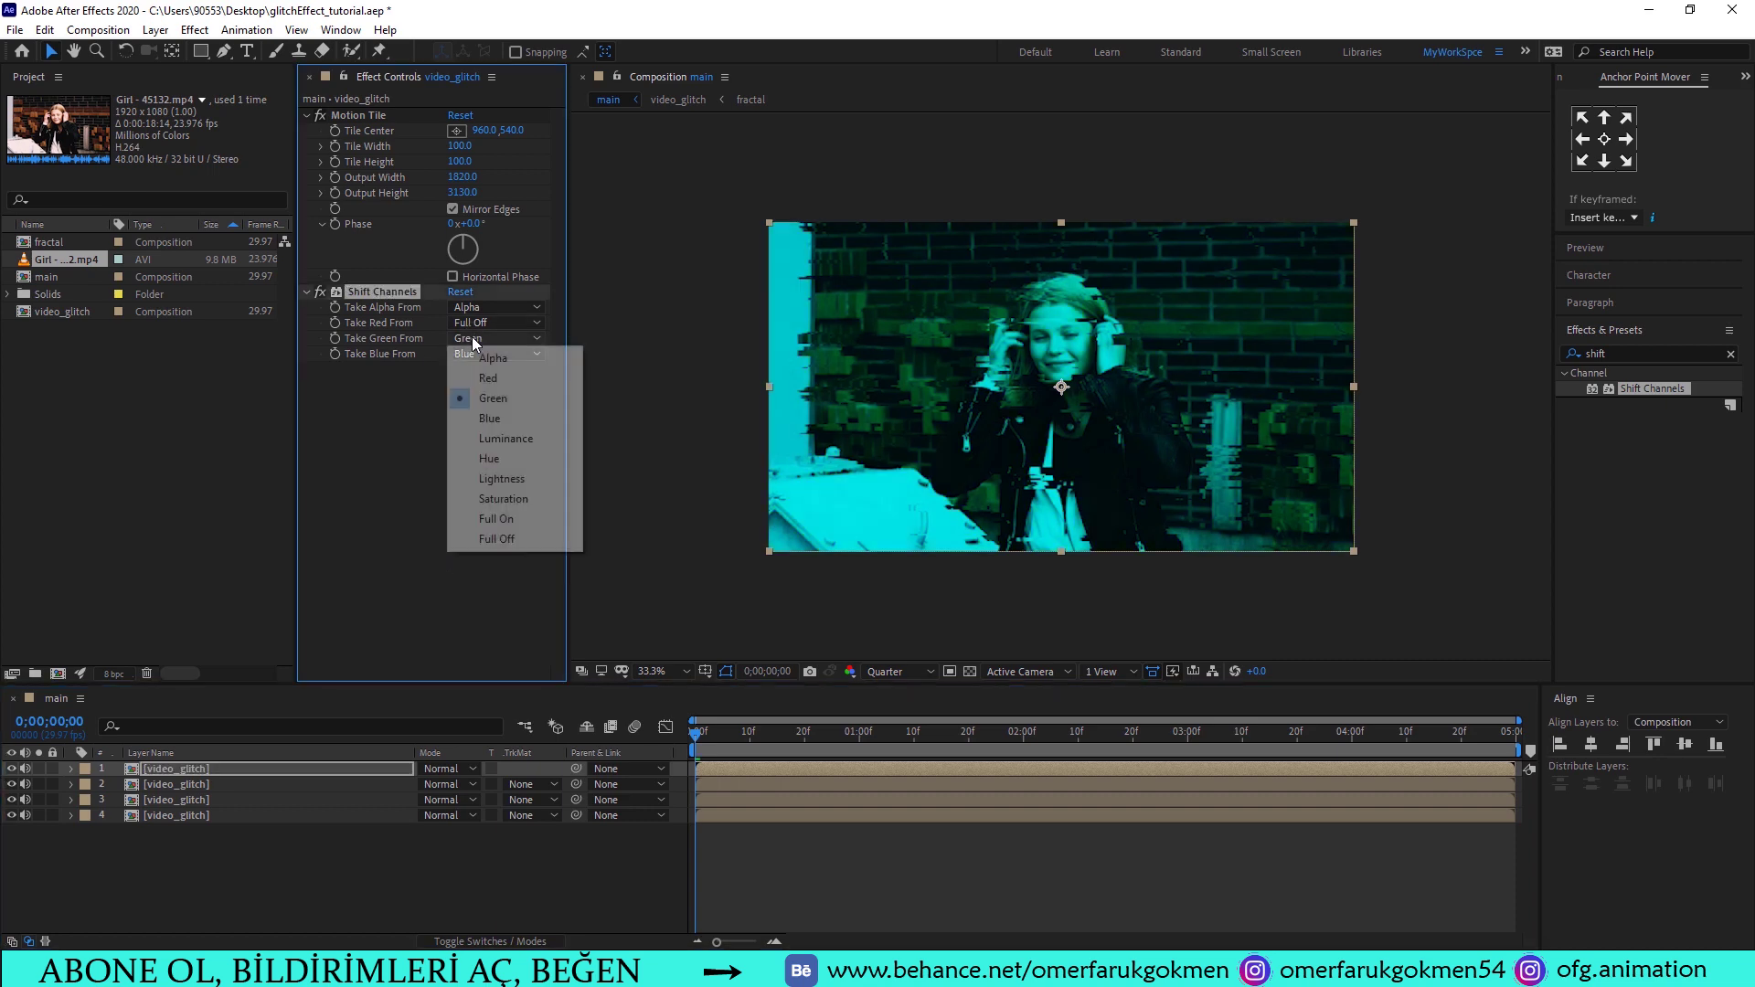
{"action": "left_click", "coordinate": [497, 539]}
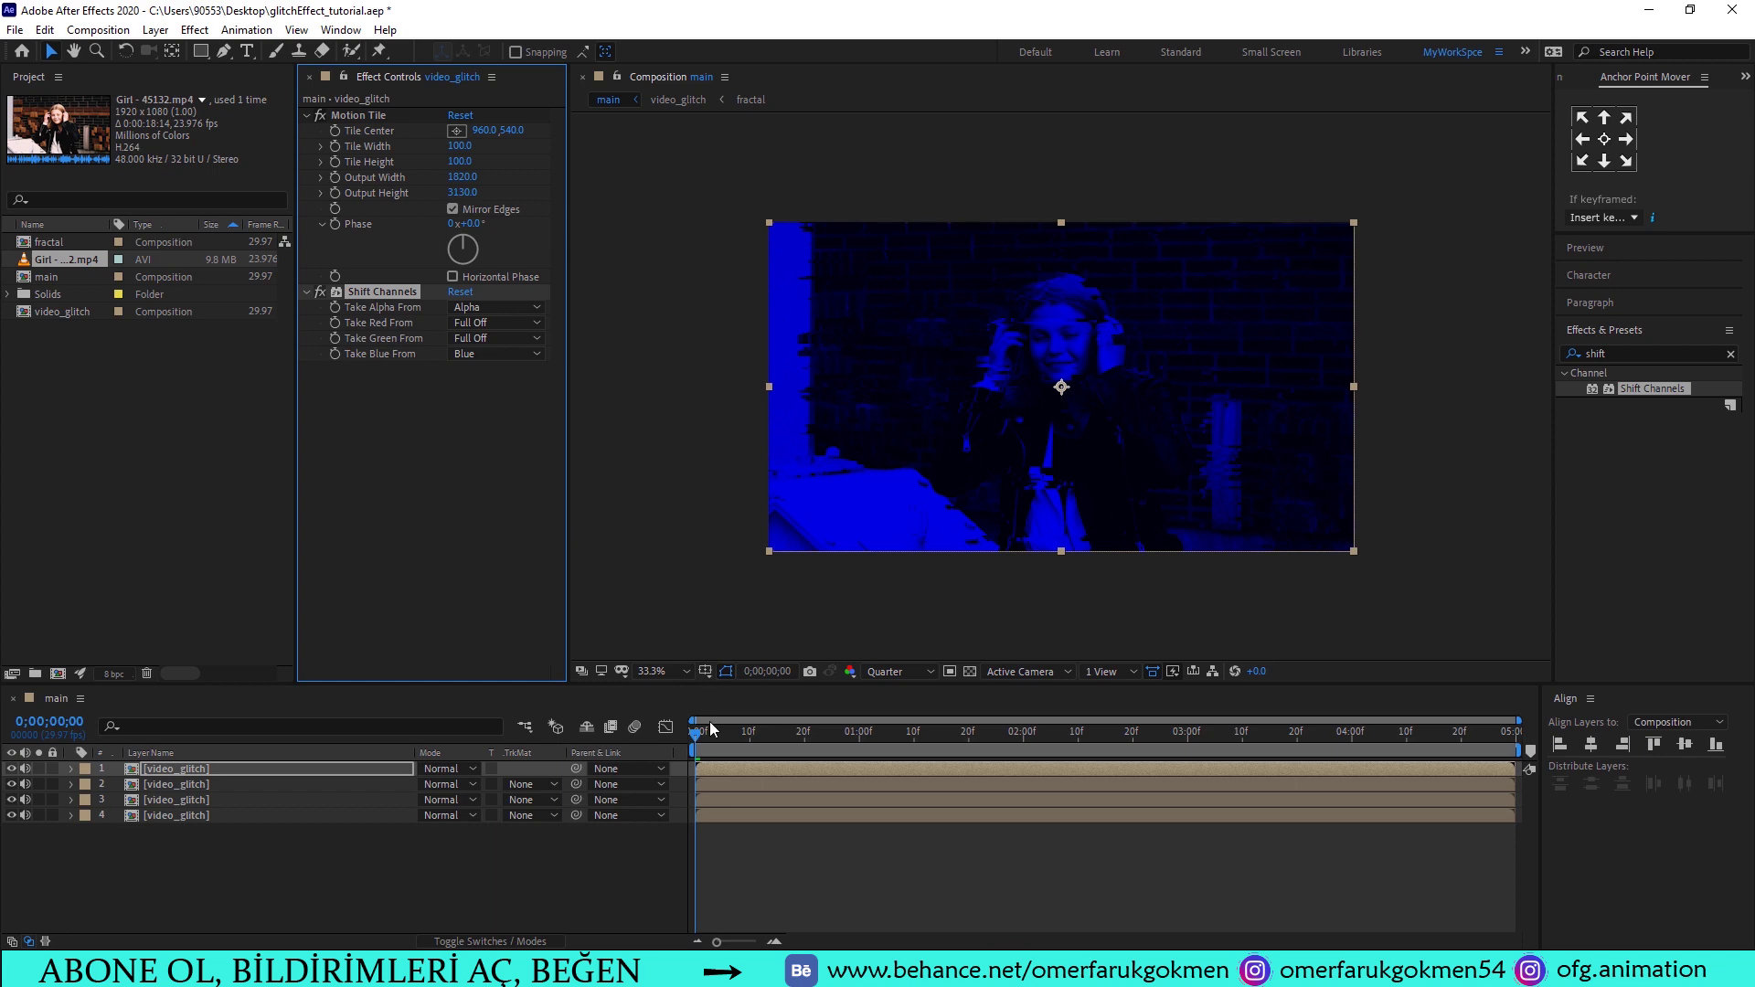
{"action": "left_click", "coordinate": [194, 780]}
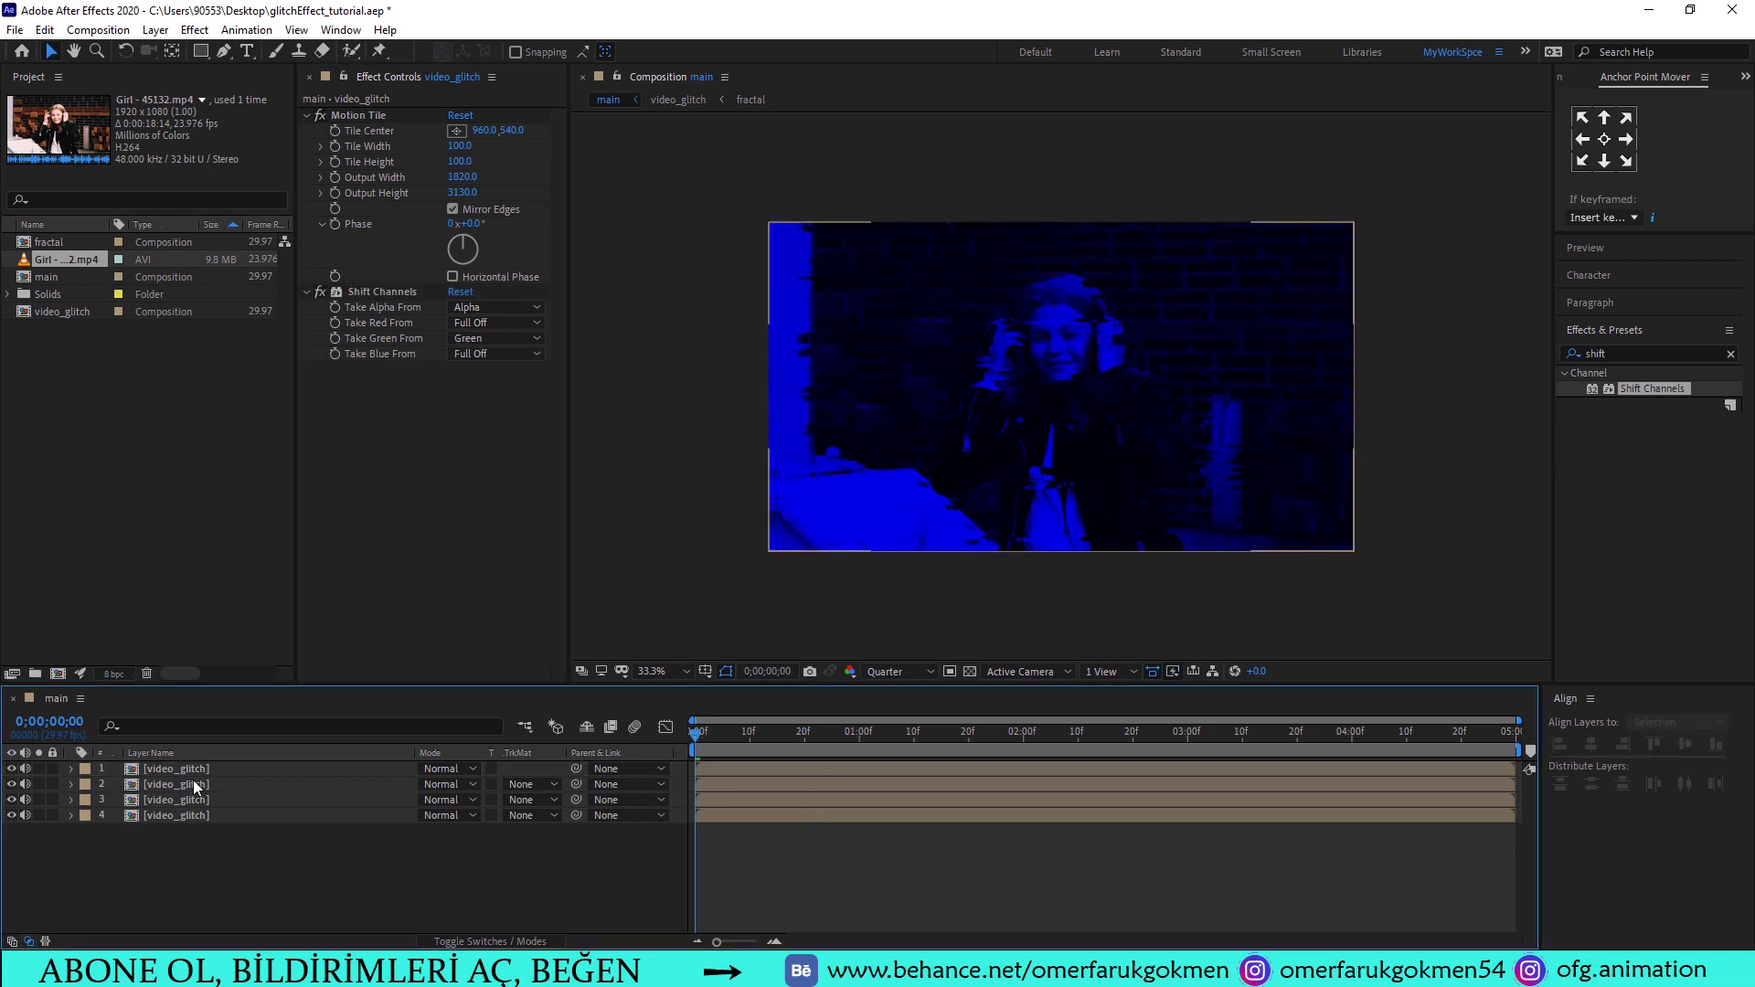
{"action": "left_click", "coordinate": [198, 771], "text": "shift"}
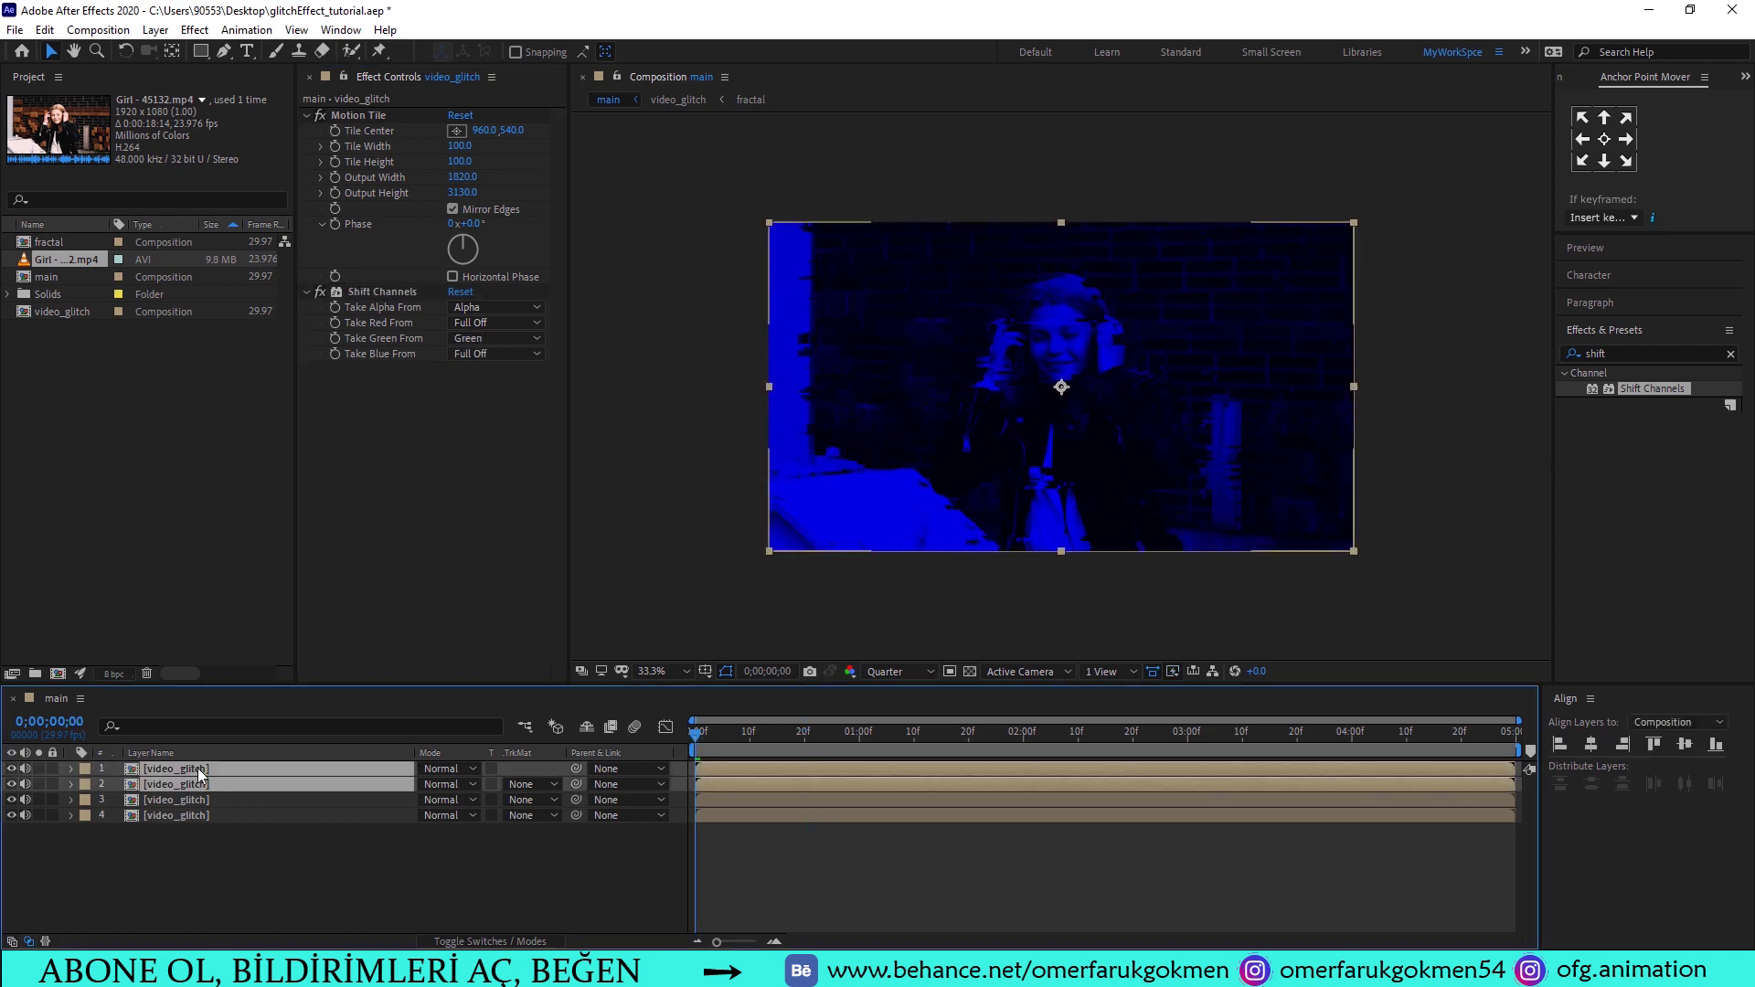
Set the top two video_glitch layers to Screen blend mode
{"action": "left_click", "coordinate": [448, 769]}
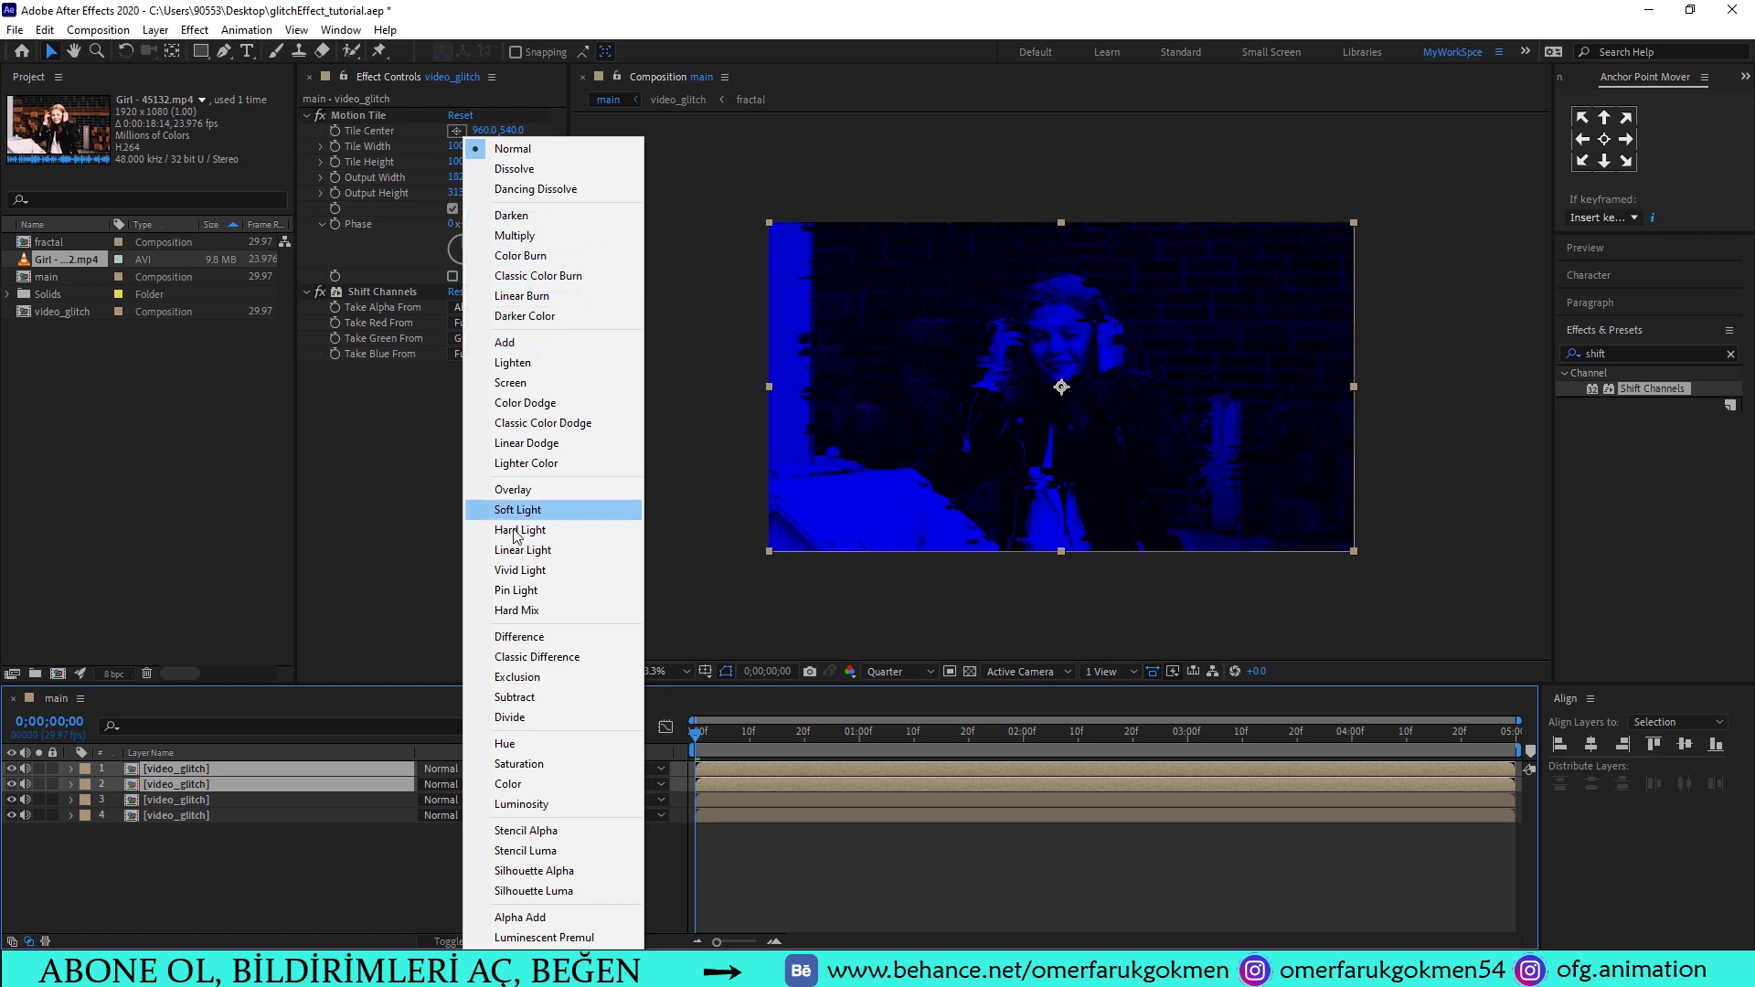
{"action": "left_click", "coordinate": [510, 384]}
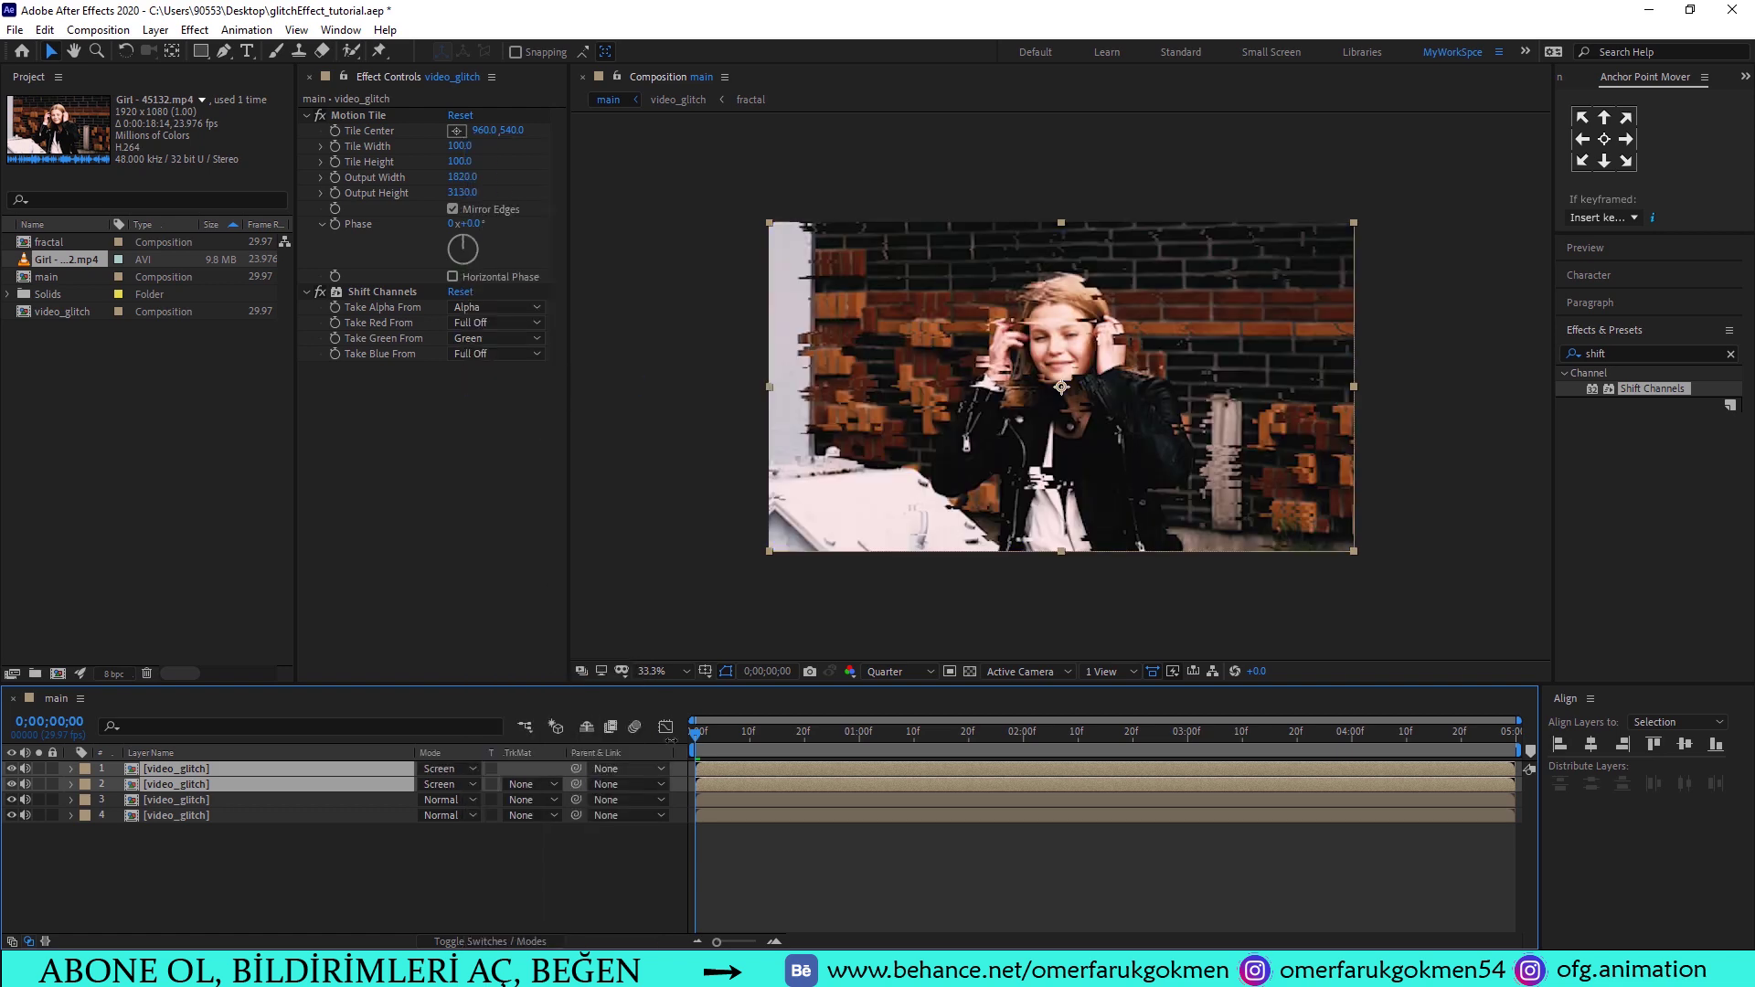
{"action": "mouse_move", "coordinate": [695, 731]}
{"action": "left_mouse_down"}
{"action": "mouse_move", "coordinate": [975, 724]}
{"action": "mouse_move", "coordinate": [605, 730]}
{"action": "left_mouse_up"}
{"action": "left_click", "coordinate": [282, 864]}
Add a wiggle(2,200) Position expression to the top video_glitch layer and preview it
{"action": "left_click", "coordinate": [192, 769]}
{"action": "key", "text": "p"}
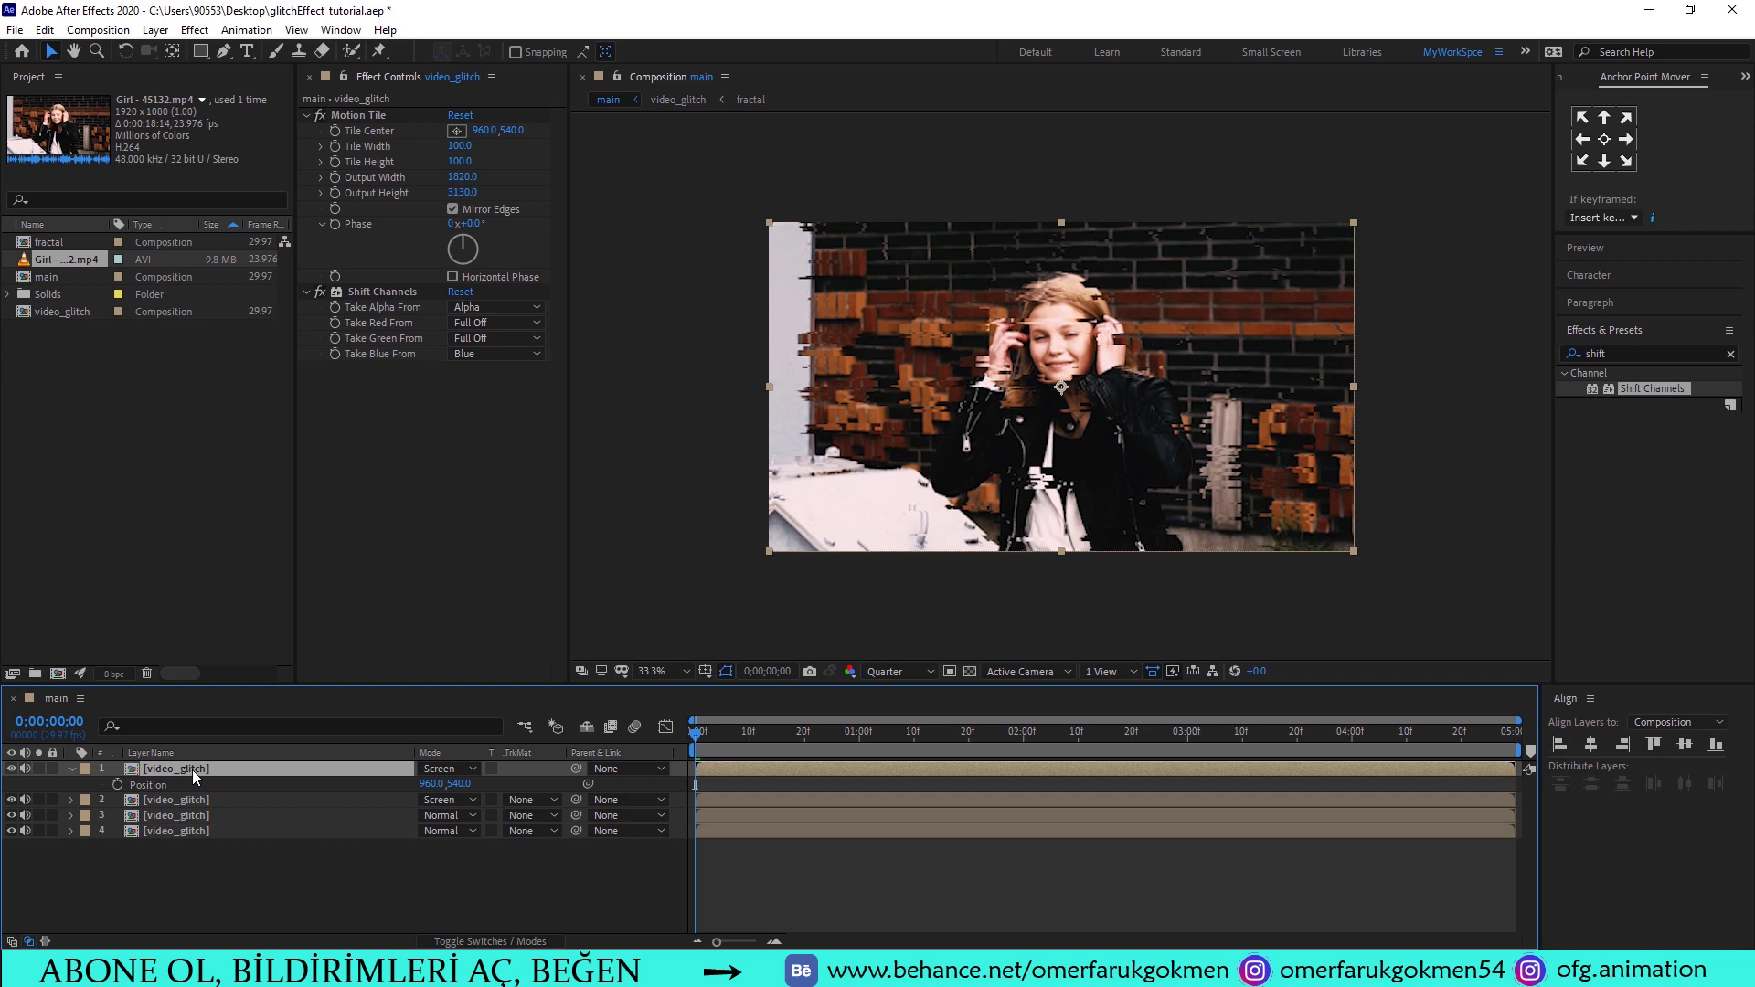
{"action": "left_click", "coordinate": [117, 785], "text": "alt"}
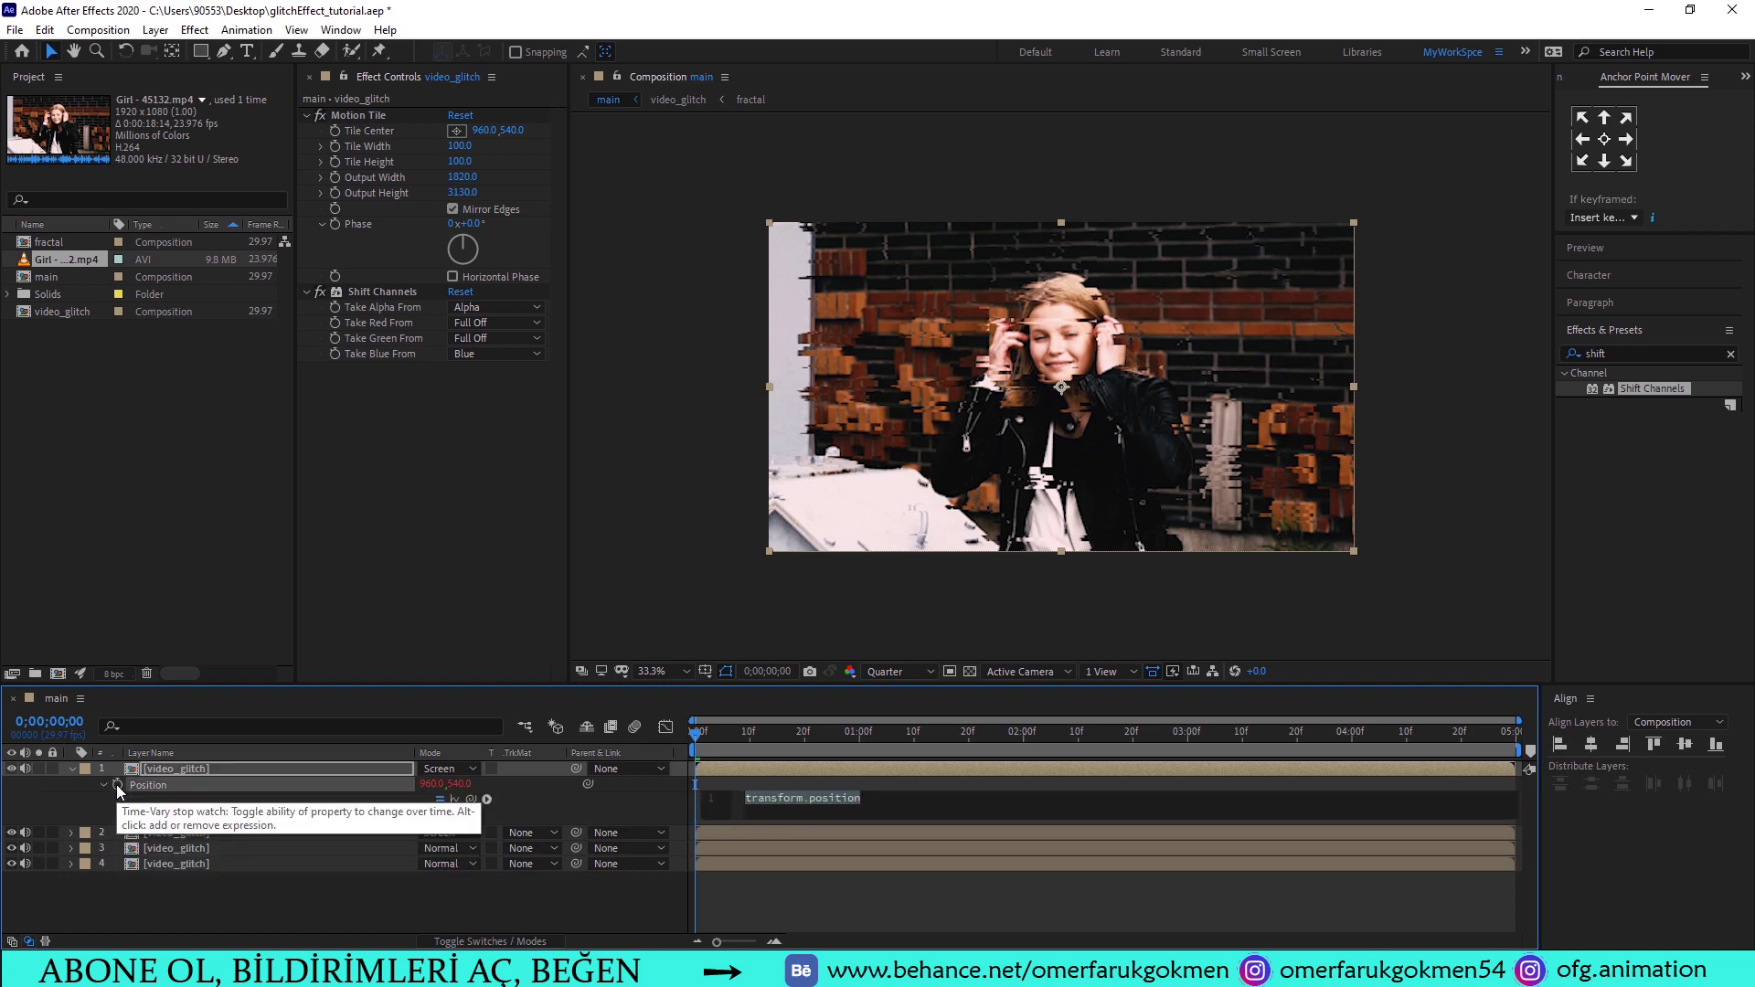
{"action": "type", "text": "wigg"}
{"action": "type", "text": "le(2,2"}
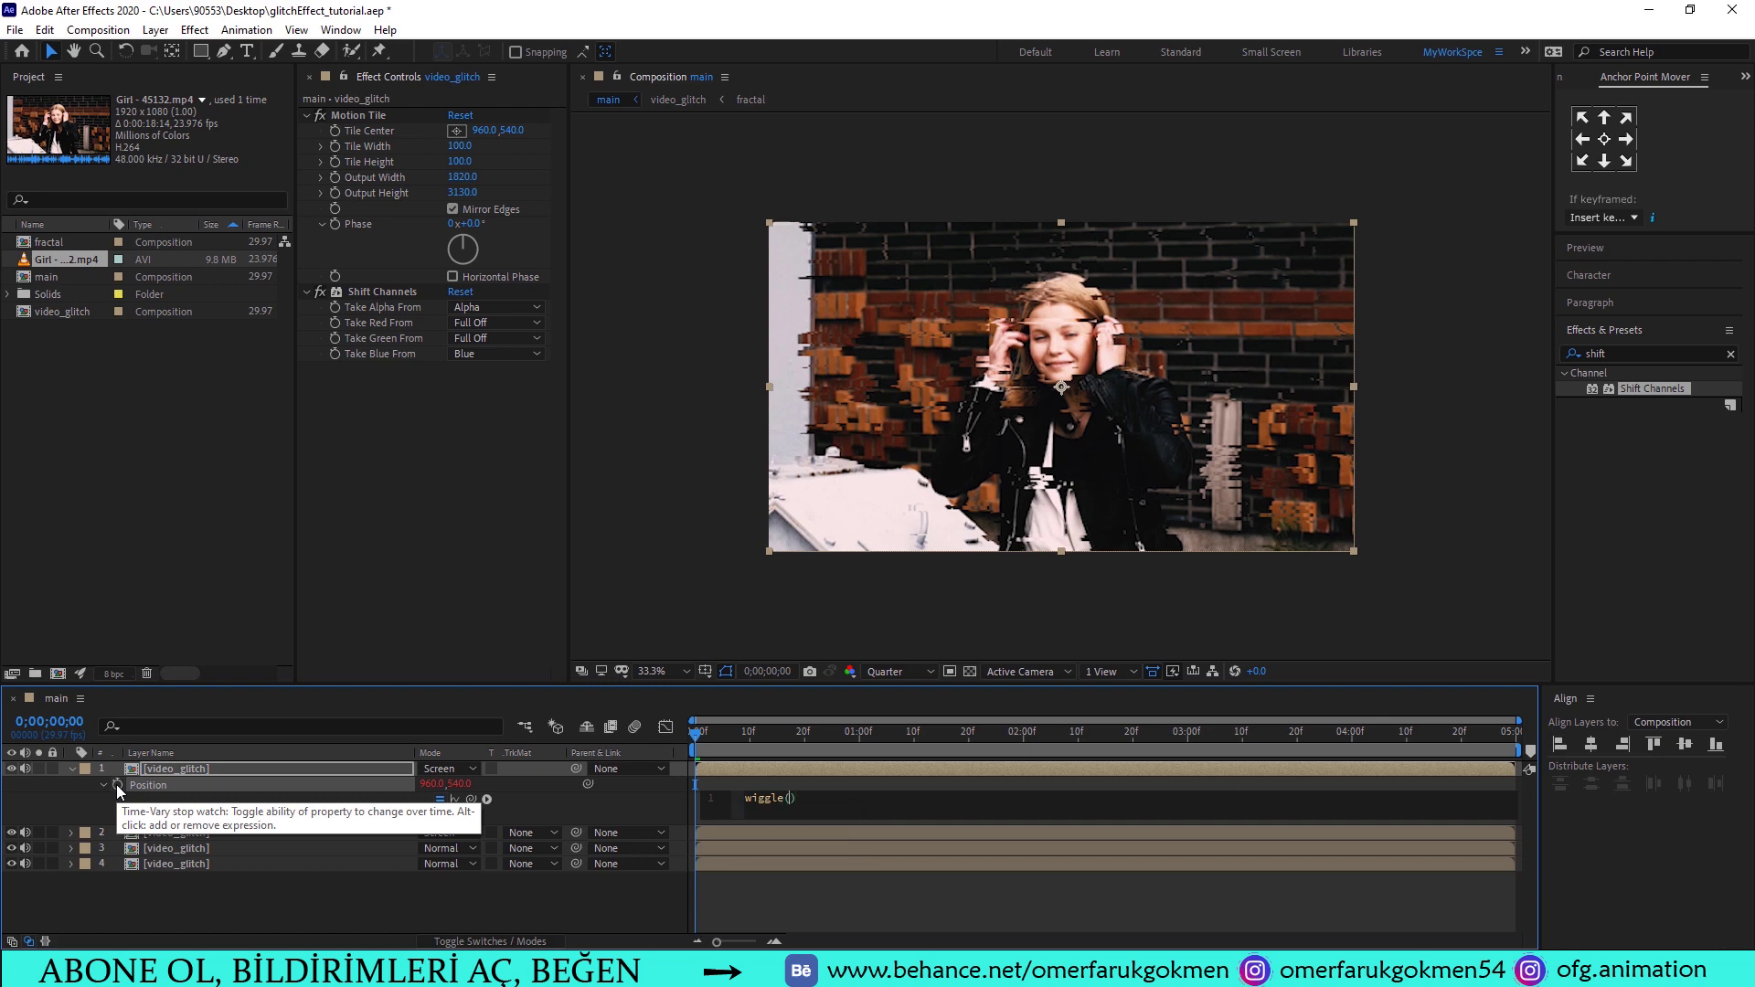
{"action": "type", "text": "00"}
{"action": "left_click", "coordinate": [464, 777]}
{"action": "key", "text": "space"}
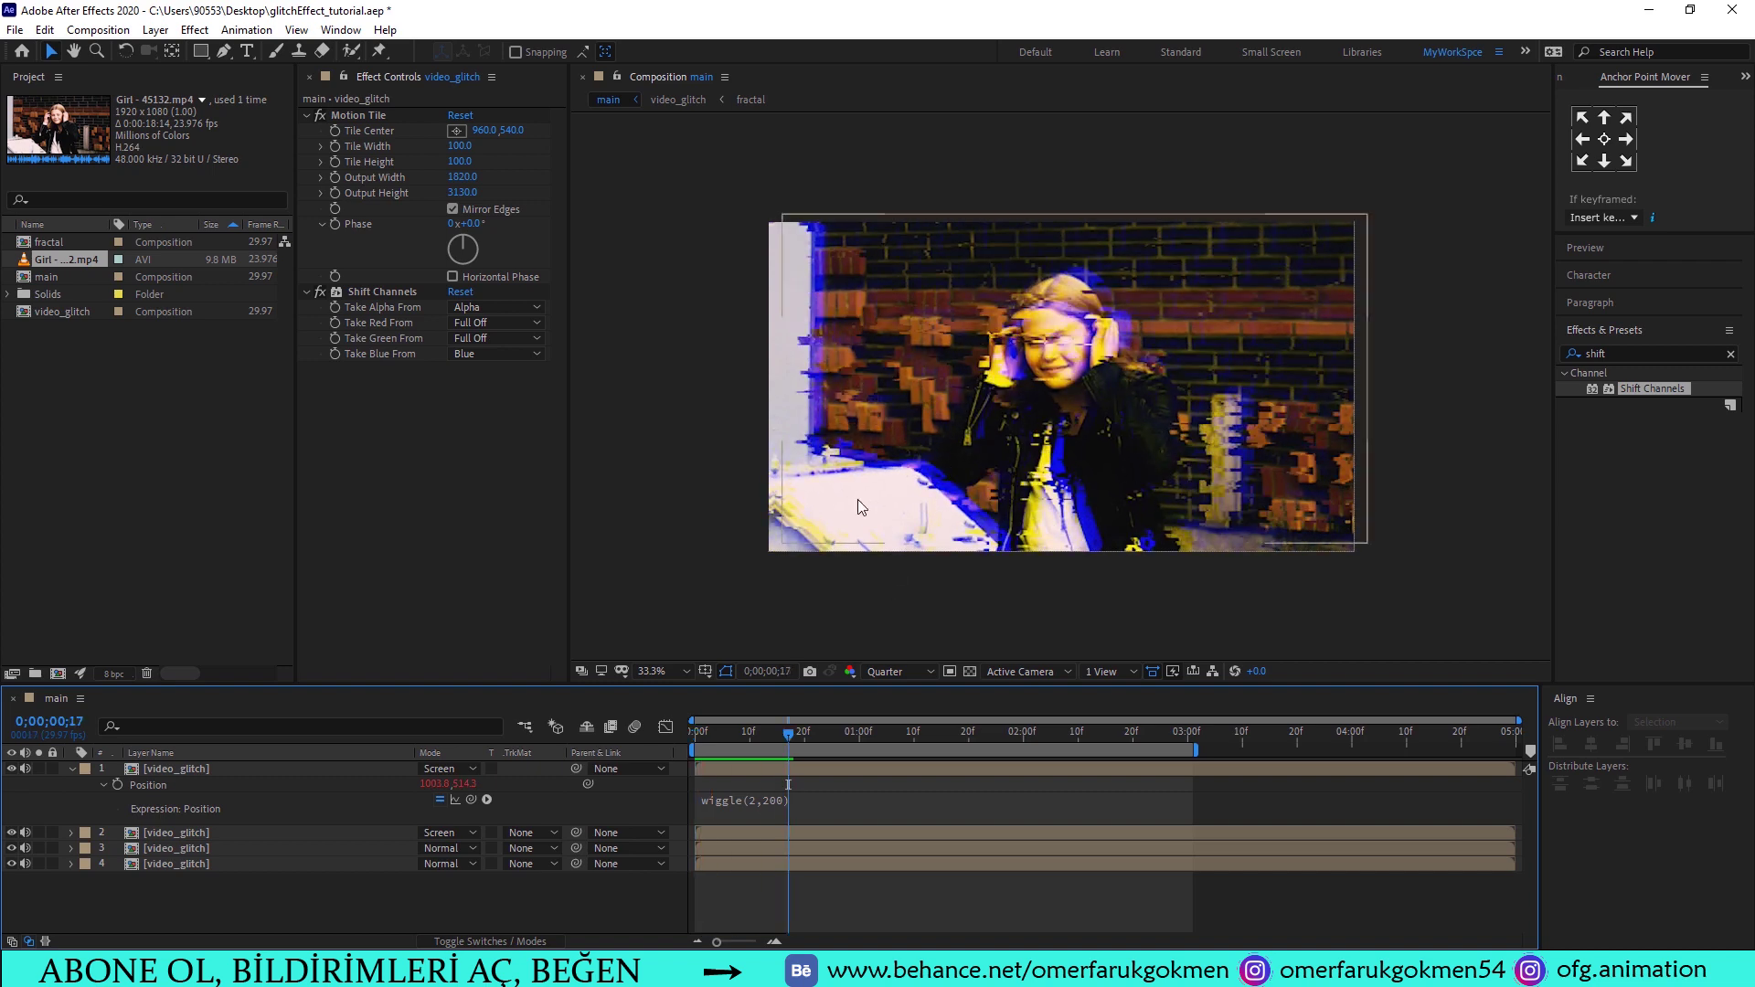
{"action": "key", "text": "space"}
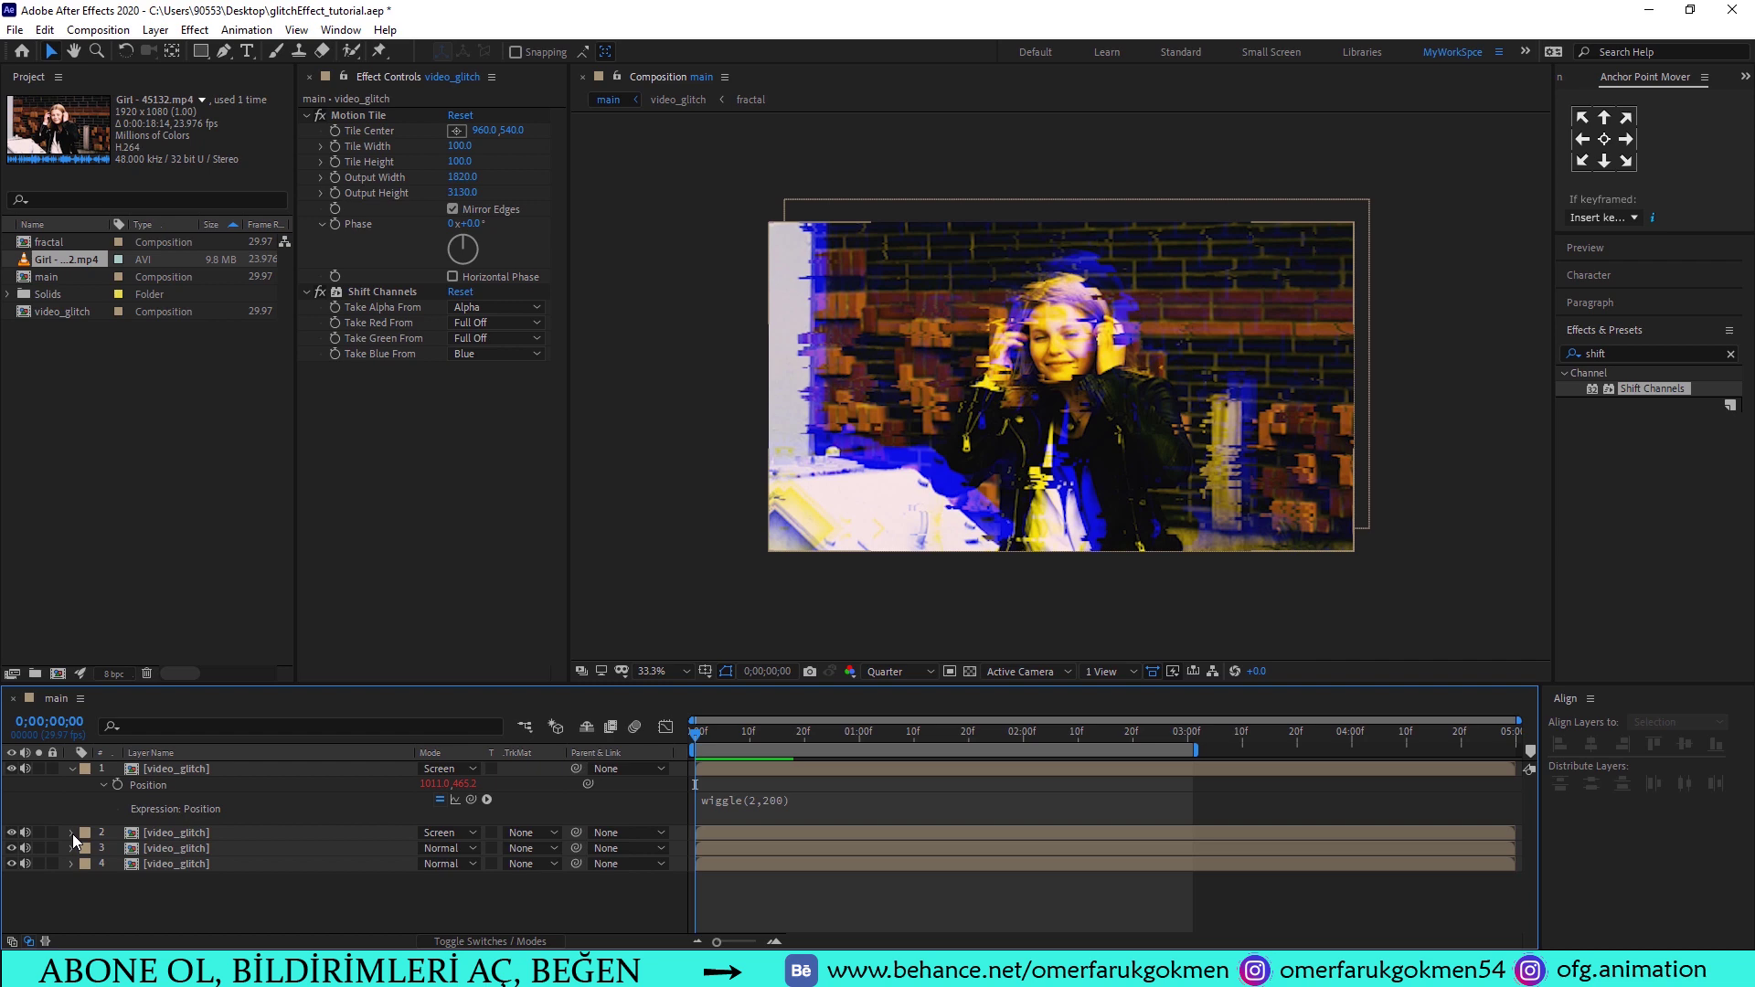
Add a wiggle Position expression to the second video_glitch layer and scrub to check it
{"action": "left_click", "coordinate": [155, 831]}
{"action": "key", "text": "p"}
{"action": "key", "text": "alt+shift+equal"}
{"action": "type", "text": "wiggle()"}
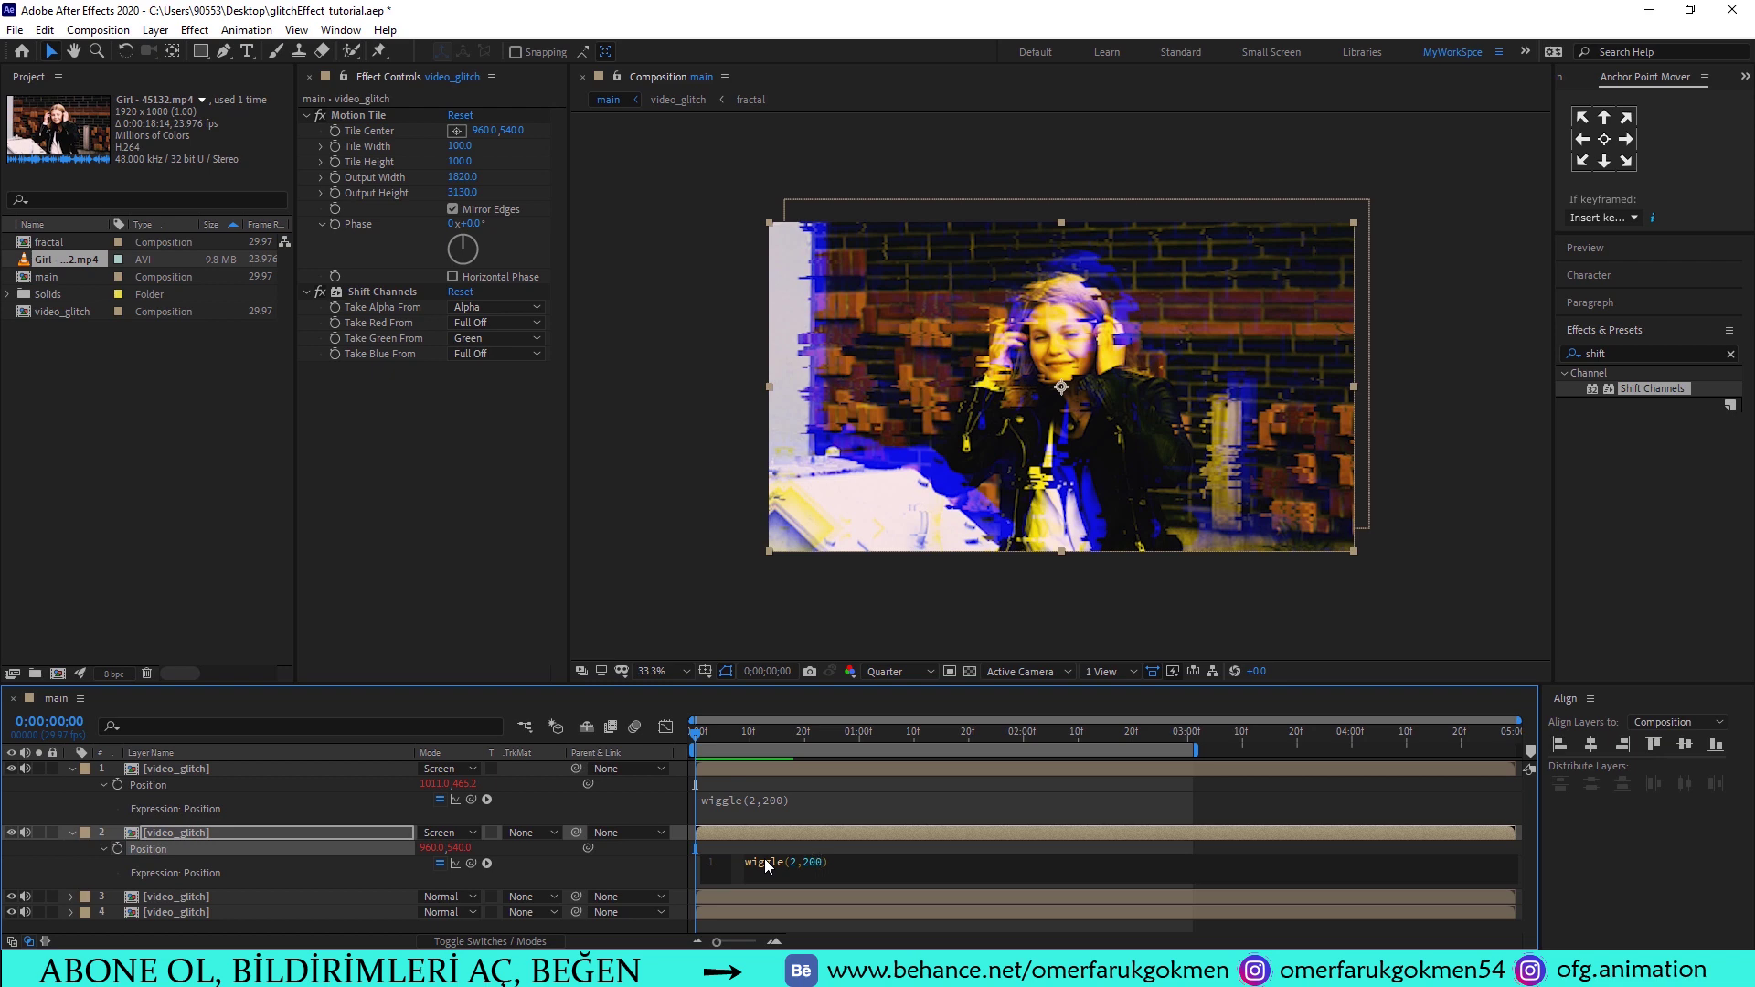
{"action": "mouse_move", "coordinate": [694, 733]}
{"action": "left_mouse_down"}
{"action": "mouse_move", "coordinate": [825, 724]}
{"action": "mouse_move", "coordinate": [749, 747]}
{"action": "left_mouse_up"}
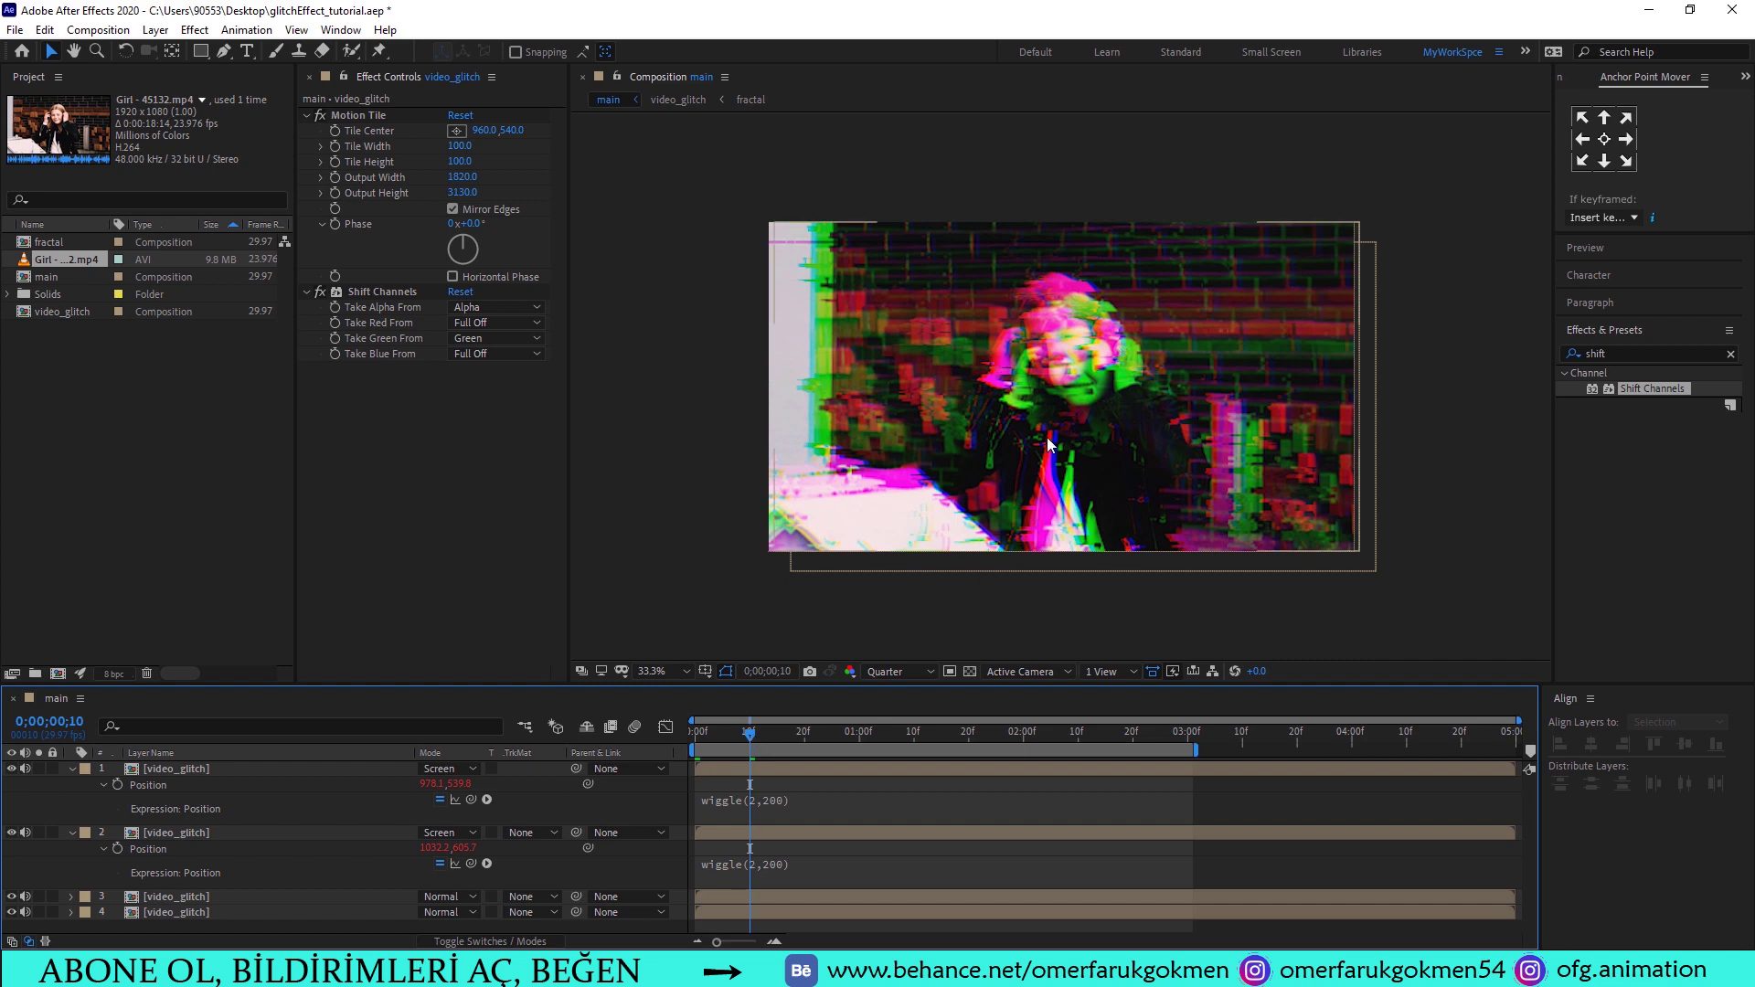
{"action": "key", "text": "u"}
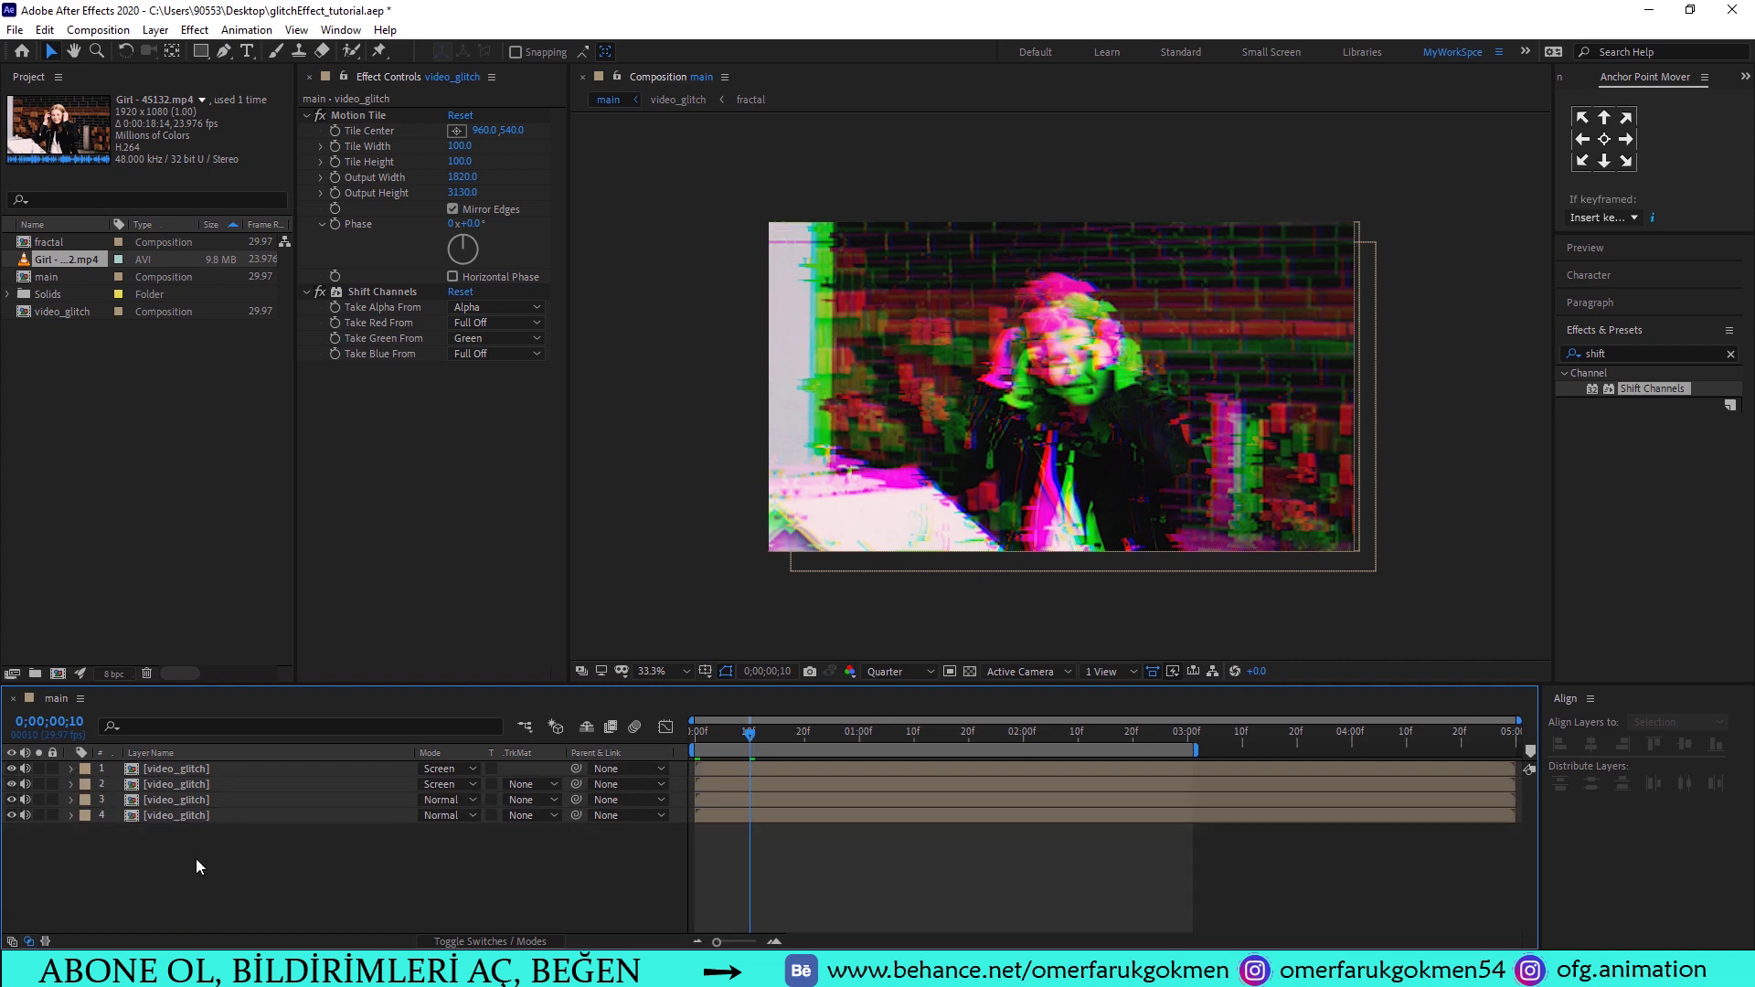
From the first frame, add a new adjustment layer above the glitch layers
{"action": "left_click_drag", "start_coordinate": [749, 734], "coordinate": [662, 733]}
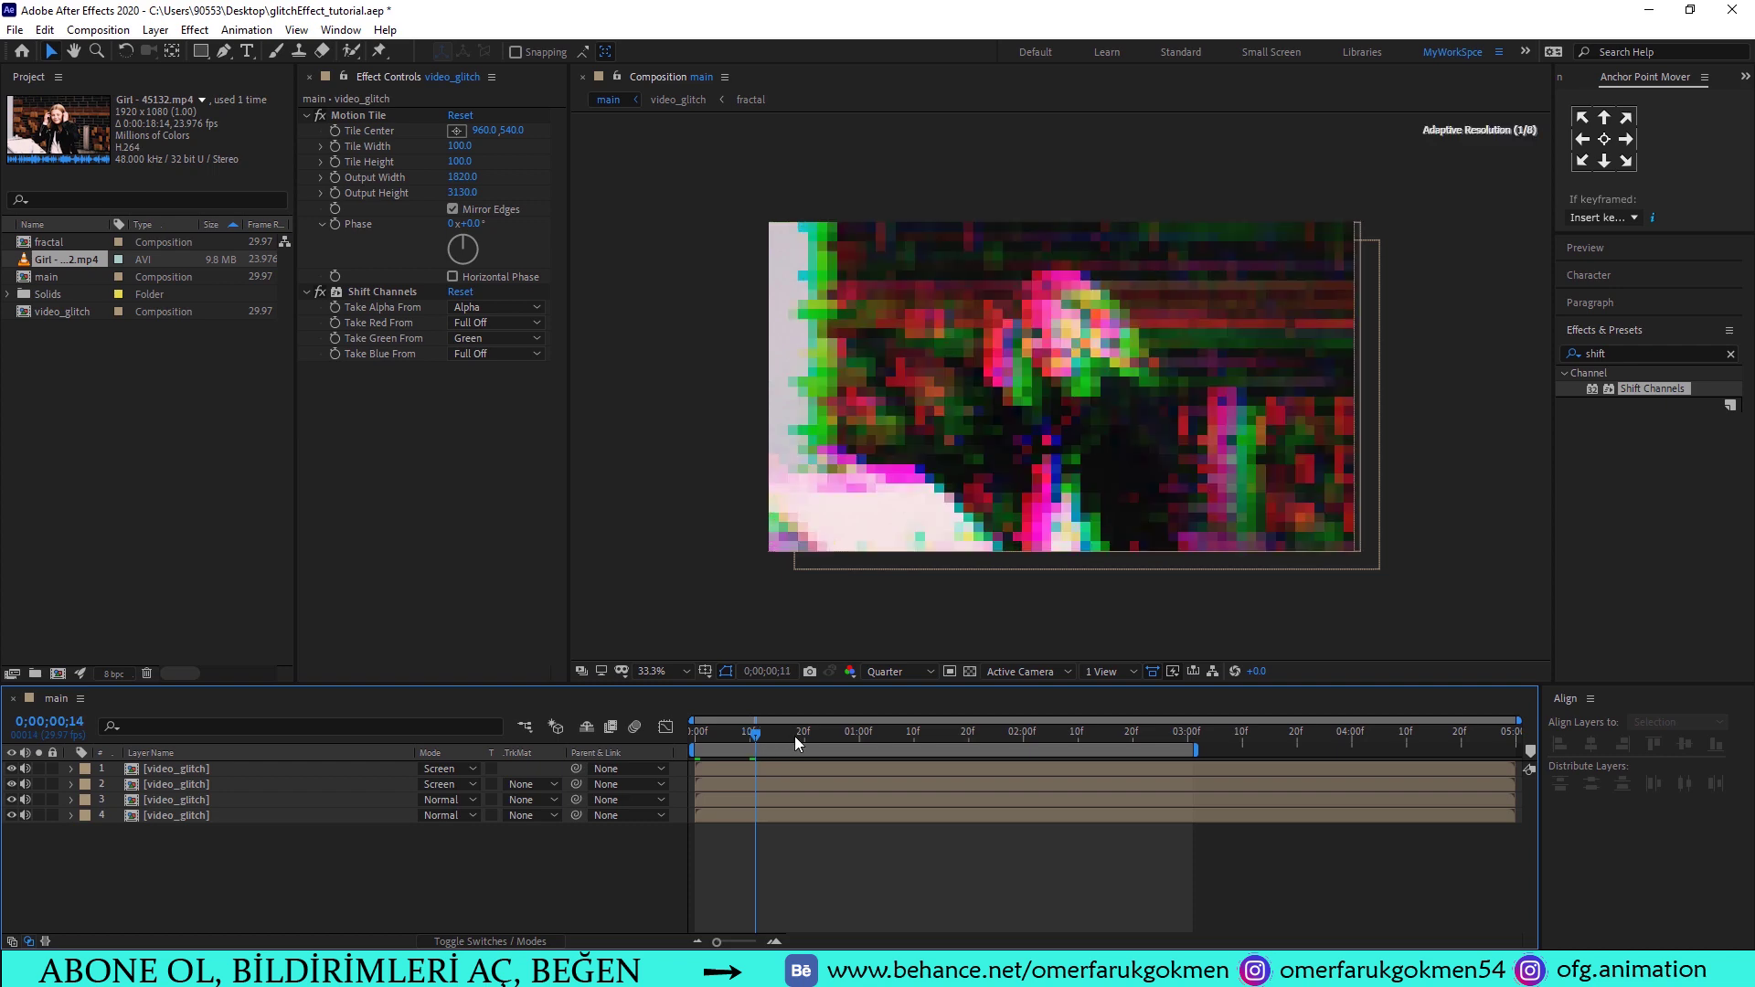
{"action": "right_click", "coordinate": [265, 890]}
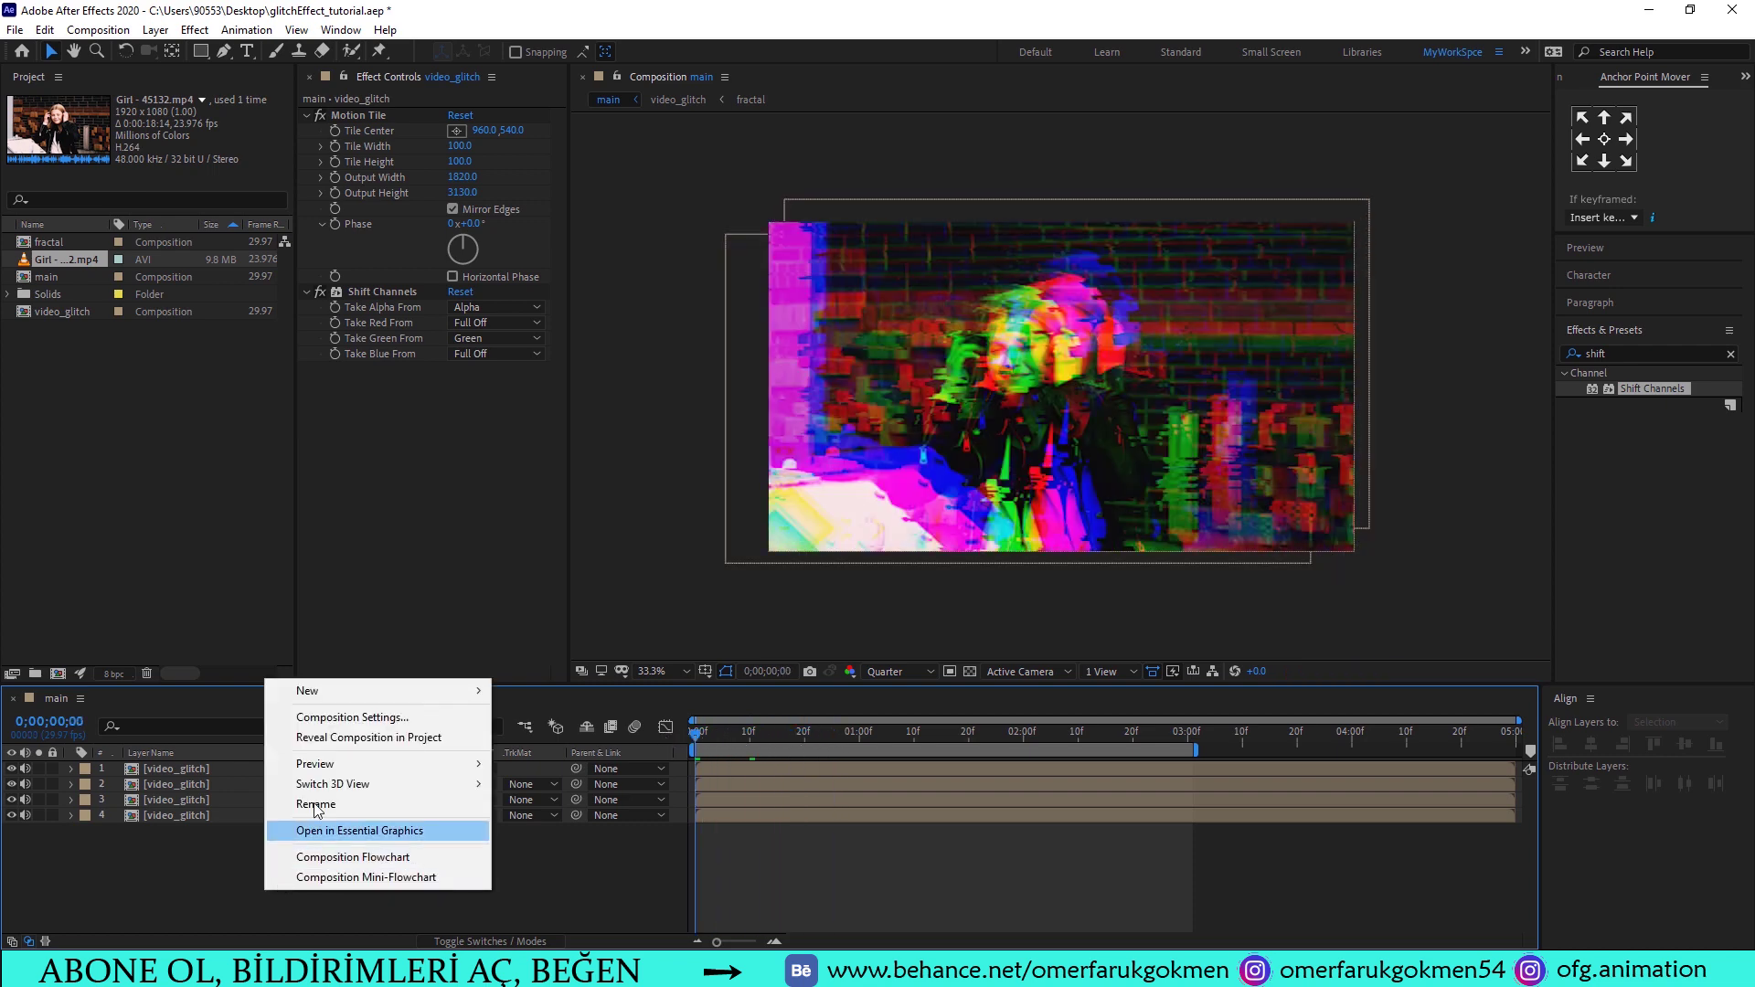
{"action": "mouse_move", "coordinate": [369, 693]}
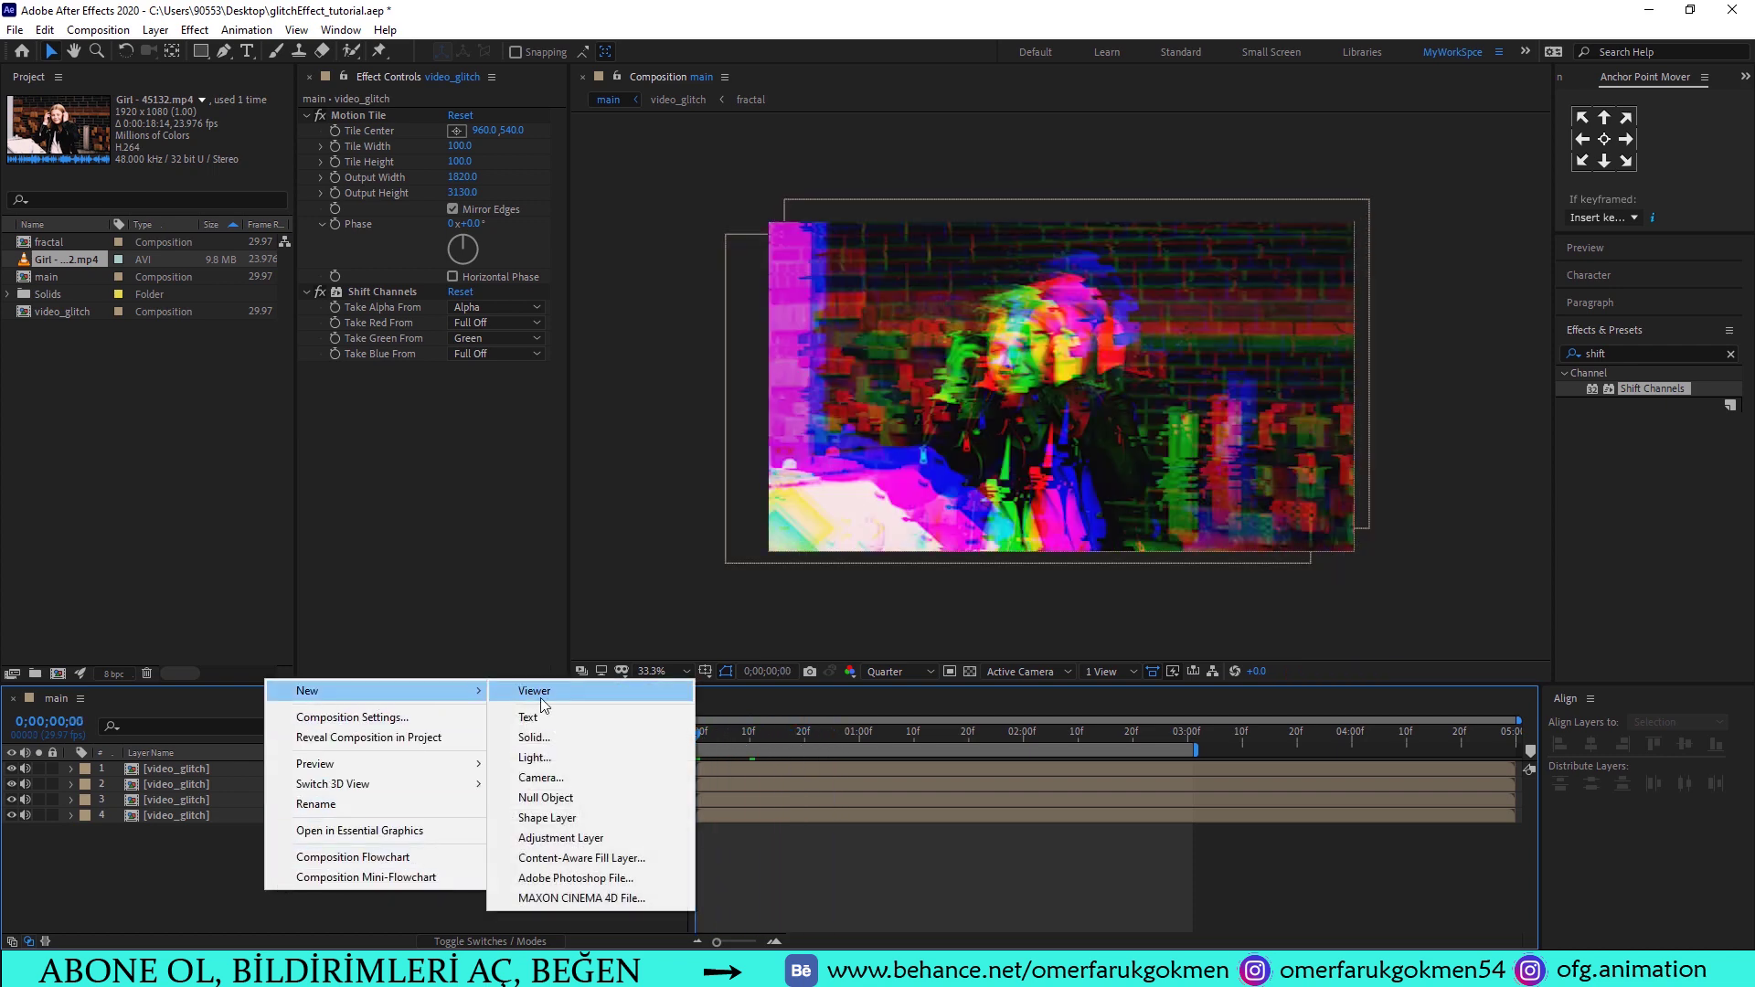
{"action": "left_click", "coordinate": [551, 838]}
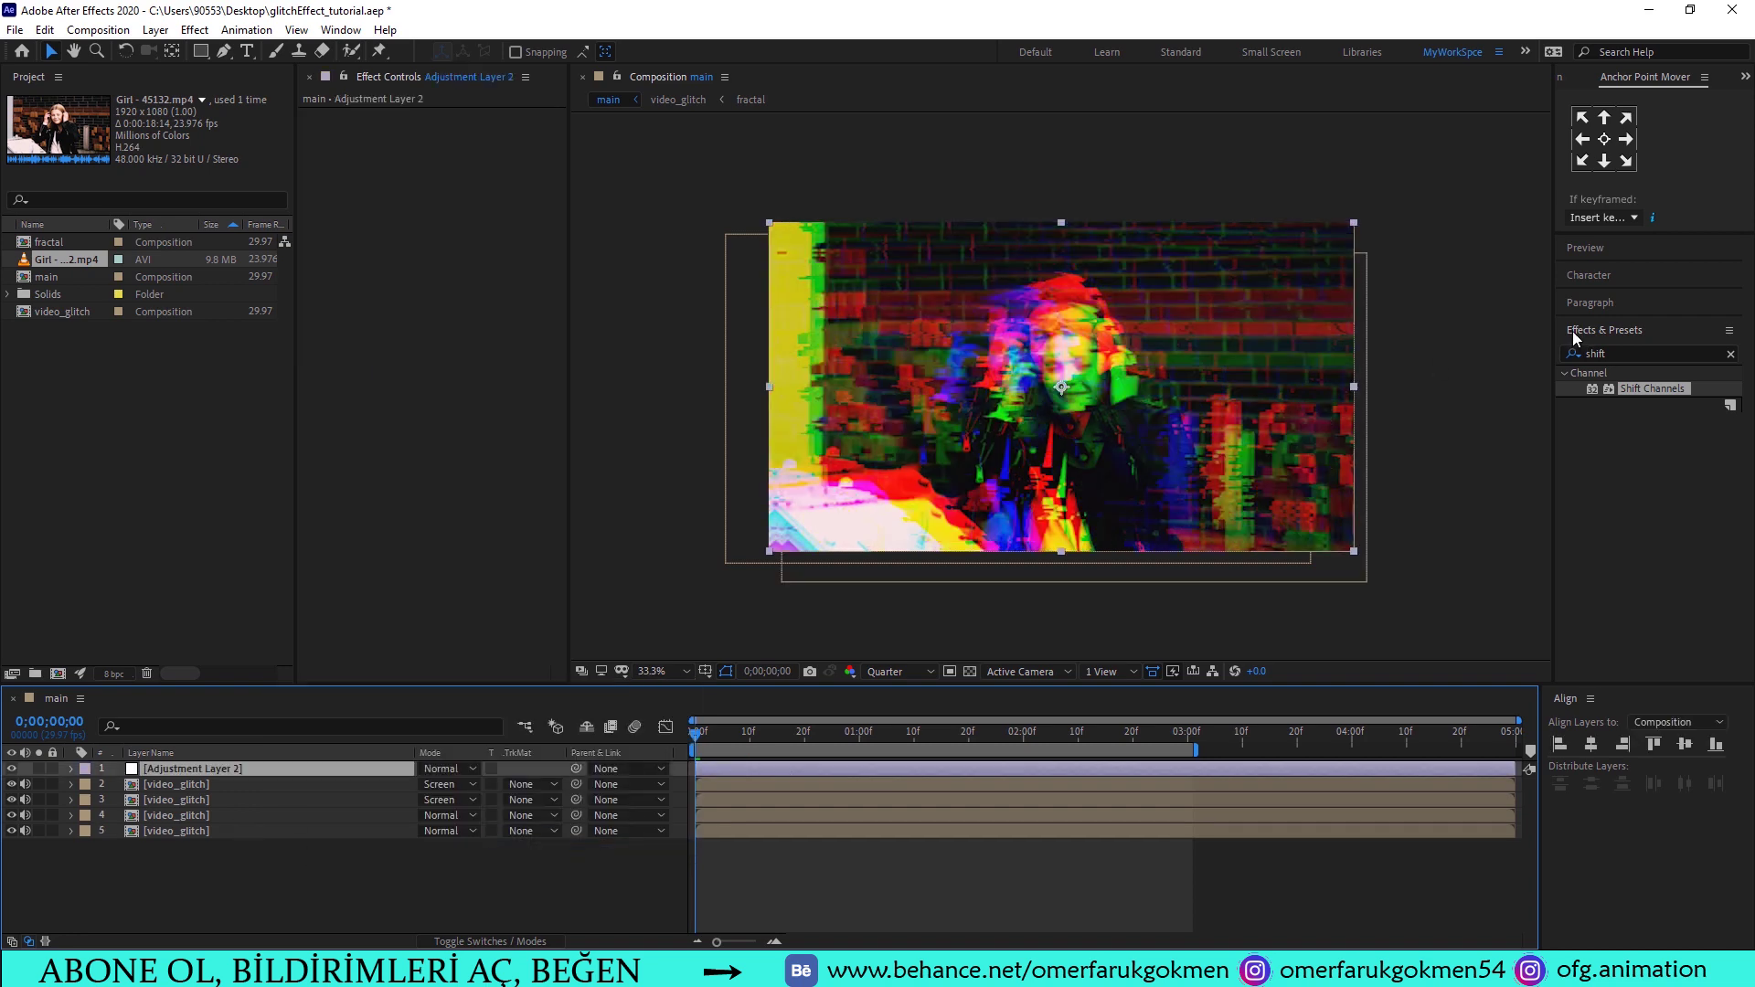
Search Effects & Presets for 'optic' and apply Optics Compensation to the adjustment layer
{"action": "left_click", "coordinate": [1643, 355]}
{"action": "type", "text": "optic"}
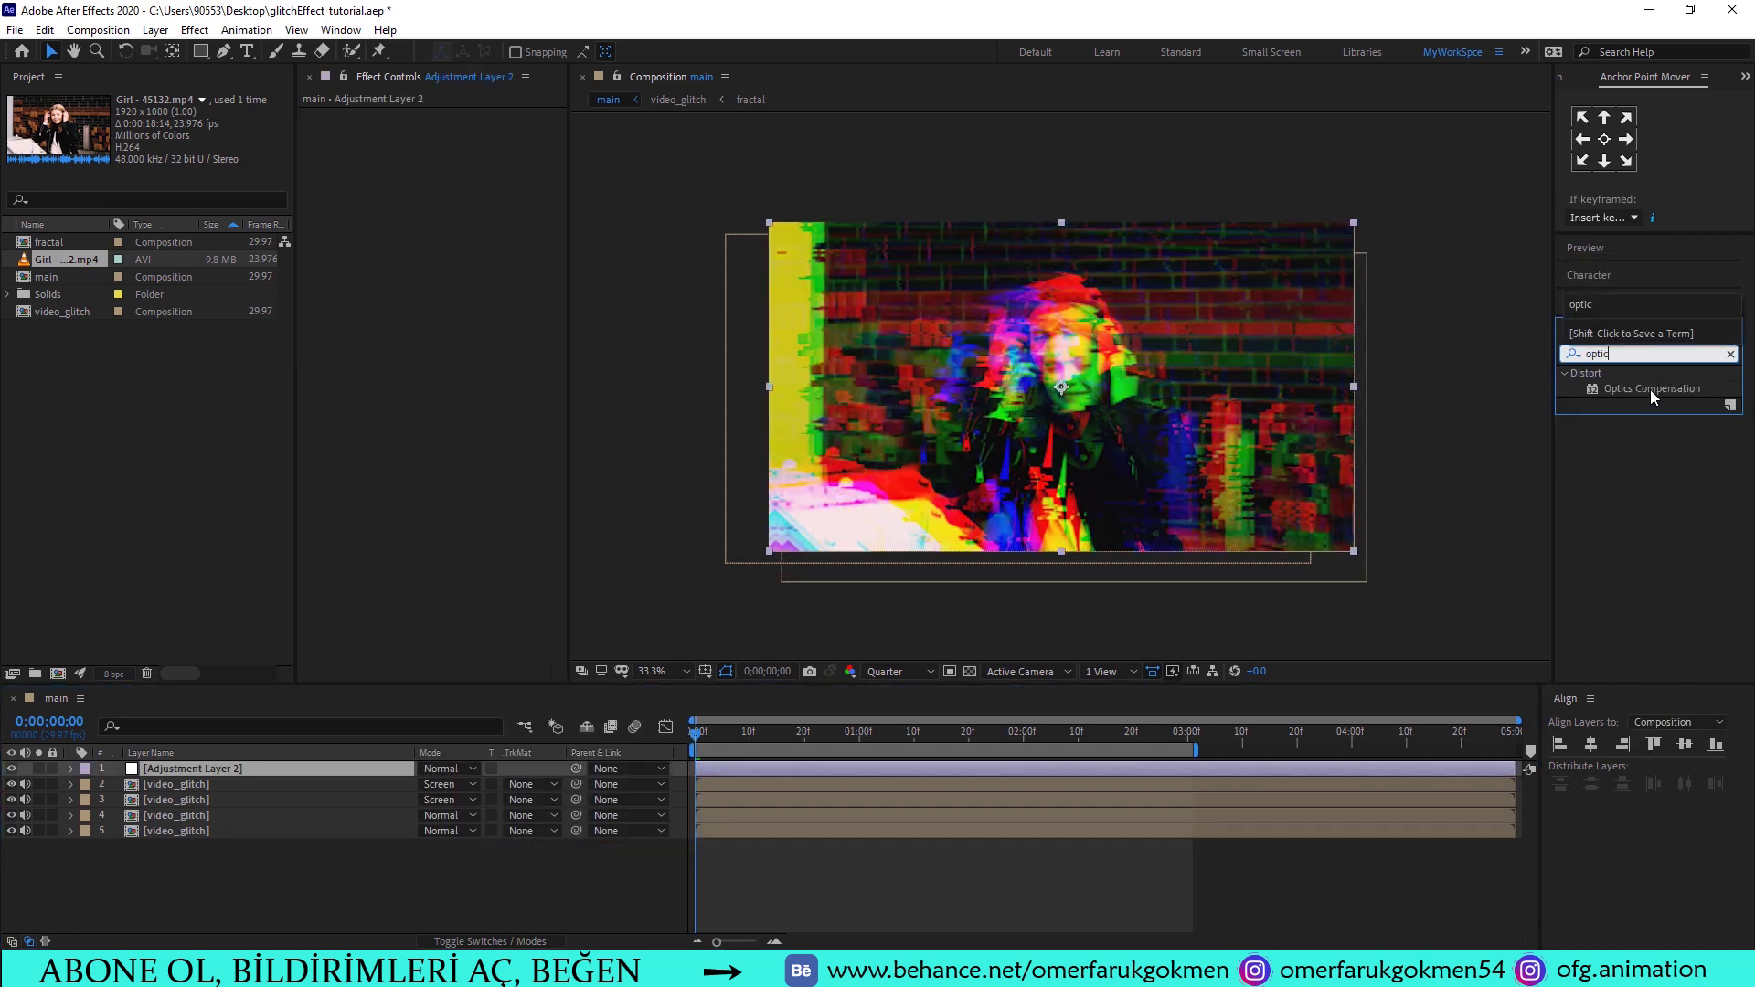
{"action": "left_click_drag", "start_coordinate": [1649, 389], "coordinate": [457, 279]}
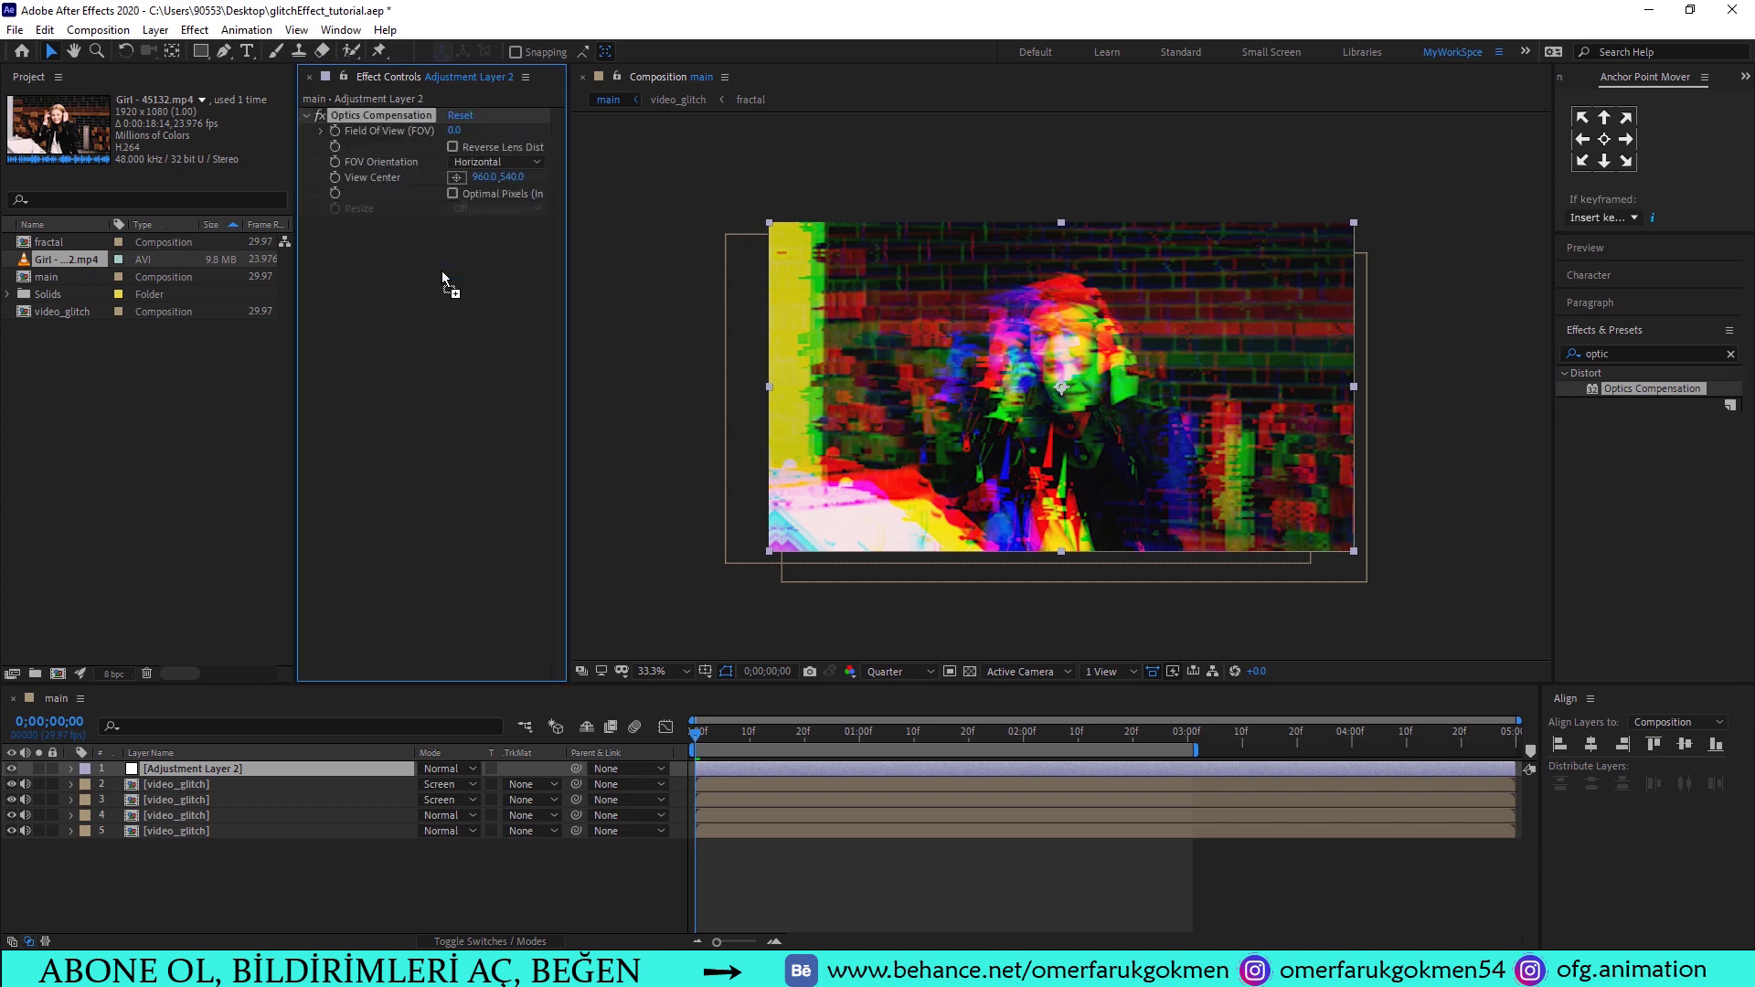
Set Optics Compensation's Field of View to about 120 and enable Reverse Lens Distortion
{"action": "left_click", "coordinate": [176, 774]}
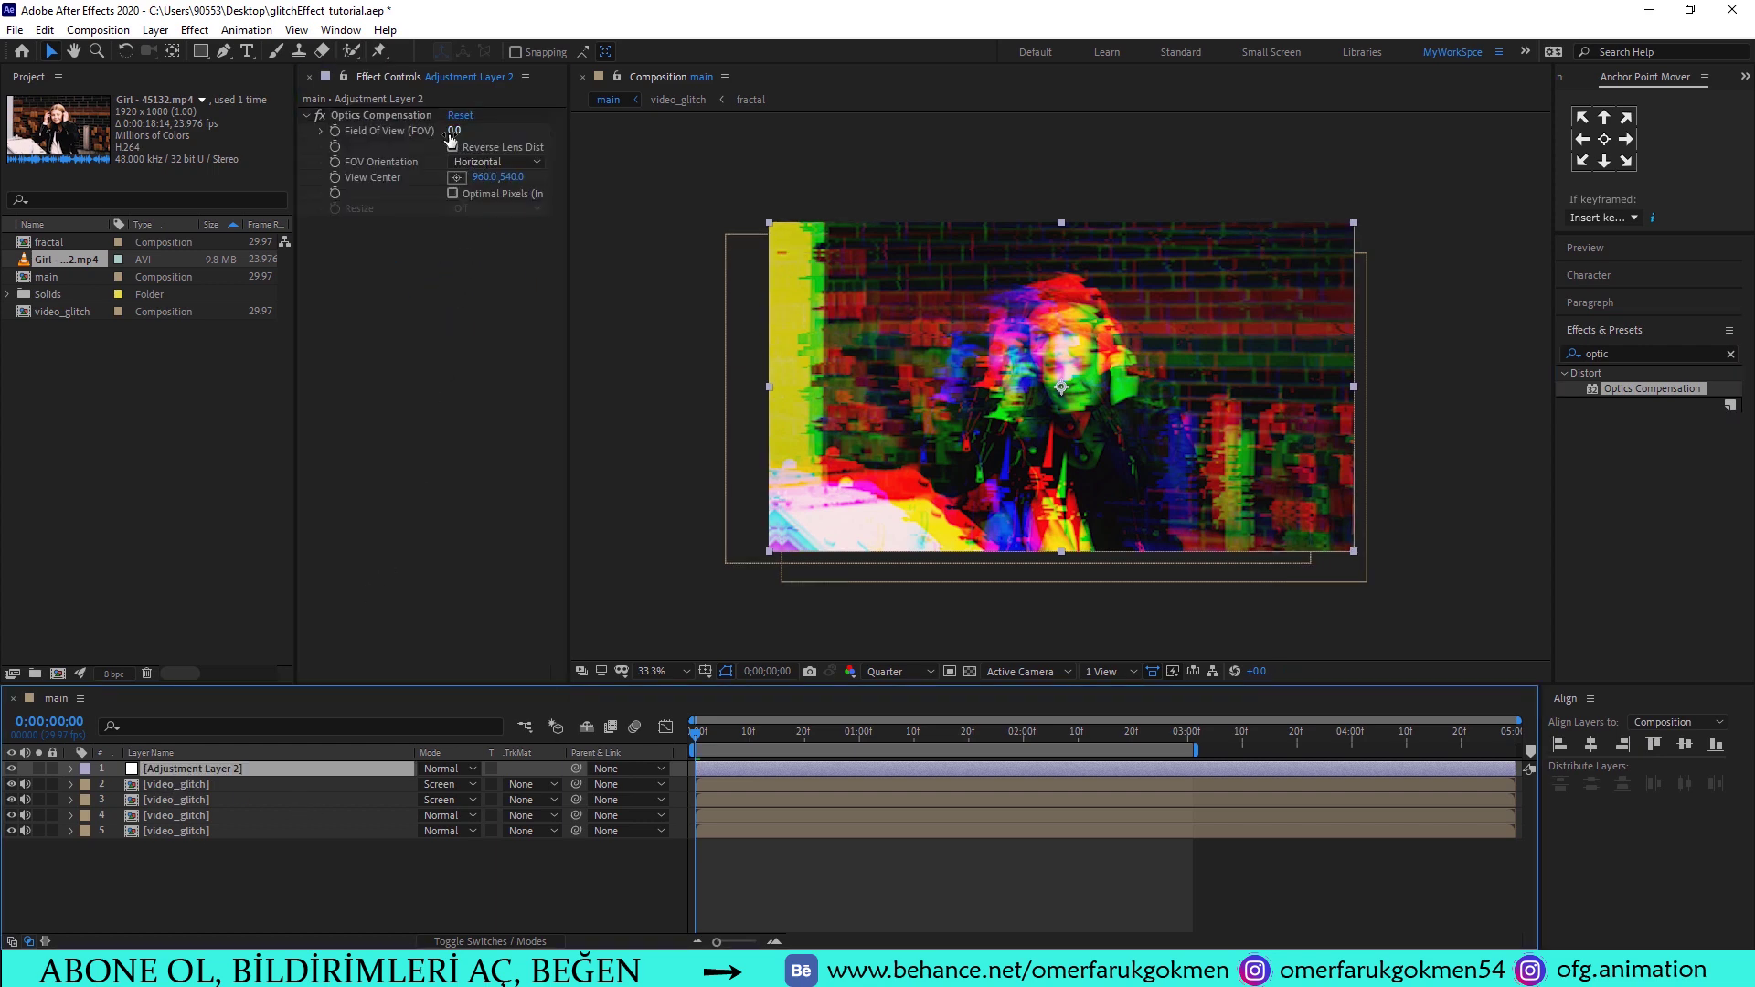
{"action": "left_click_drag", "start_coordinate": [454, 133], "coordinate": [703, 153]}
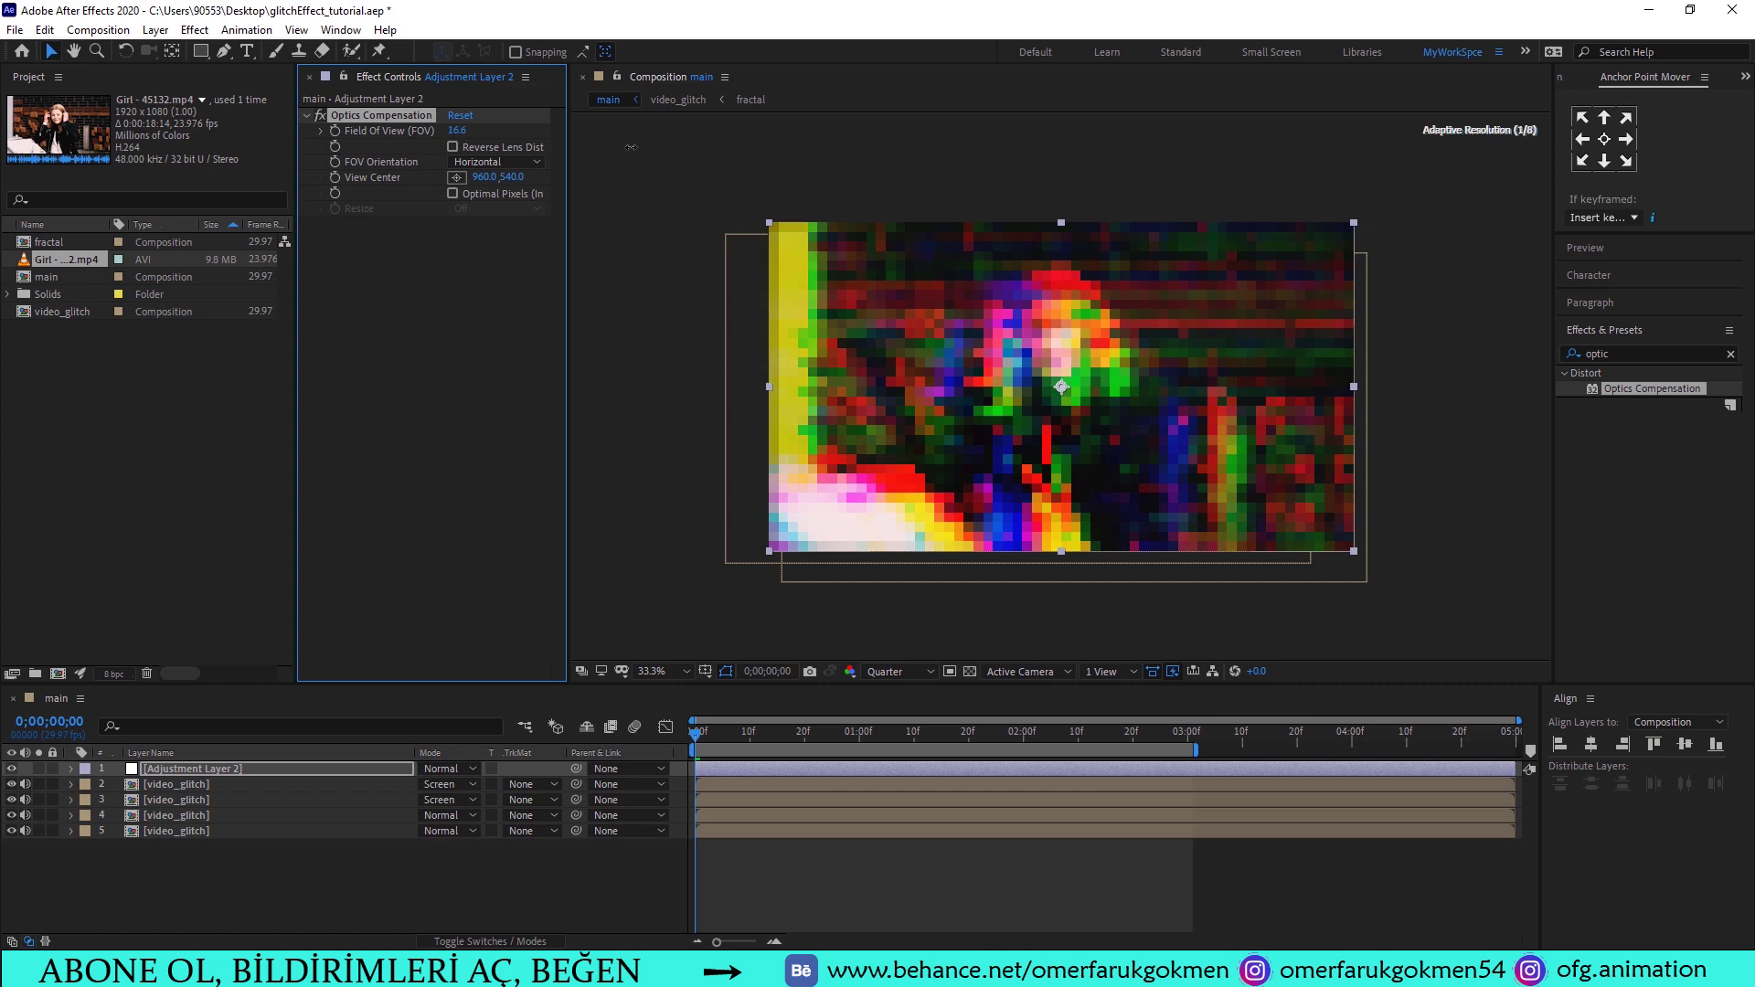
{"action": "left_click_drag", "start_coordinate": [457, 131], "coordinate": [1336, 144]}
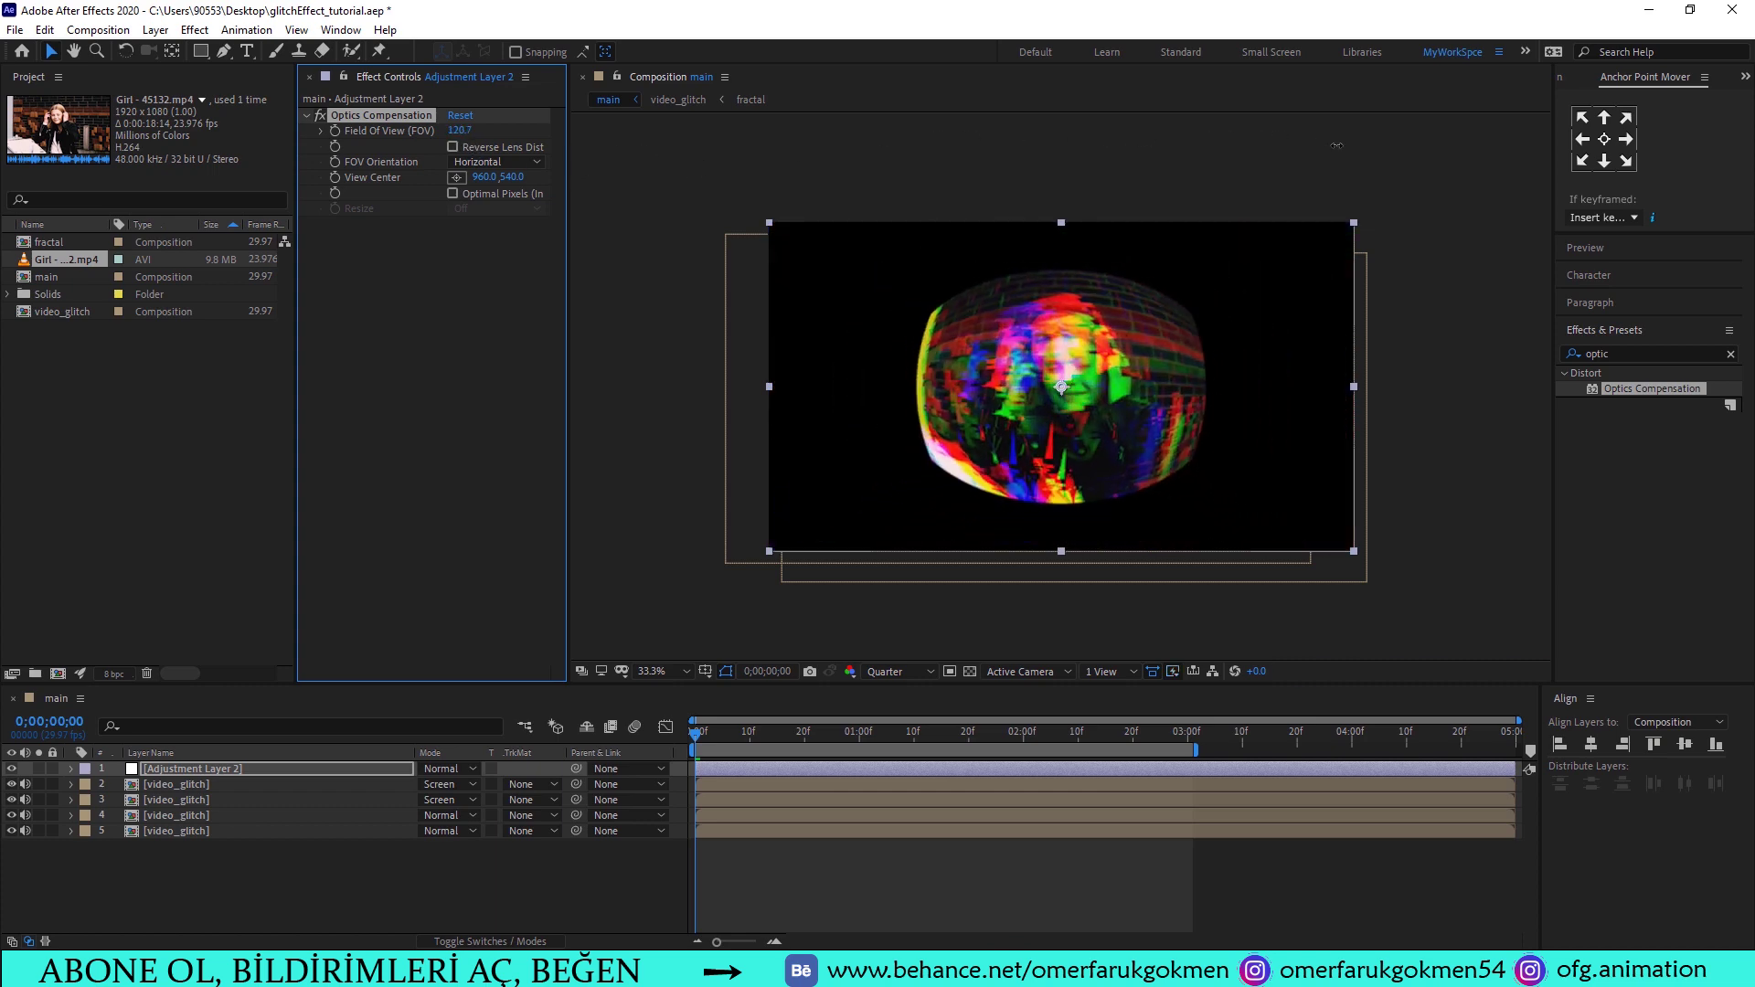
{"action": "left_click", "coordinate": [451, 147]}
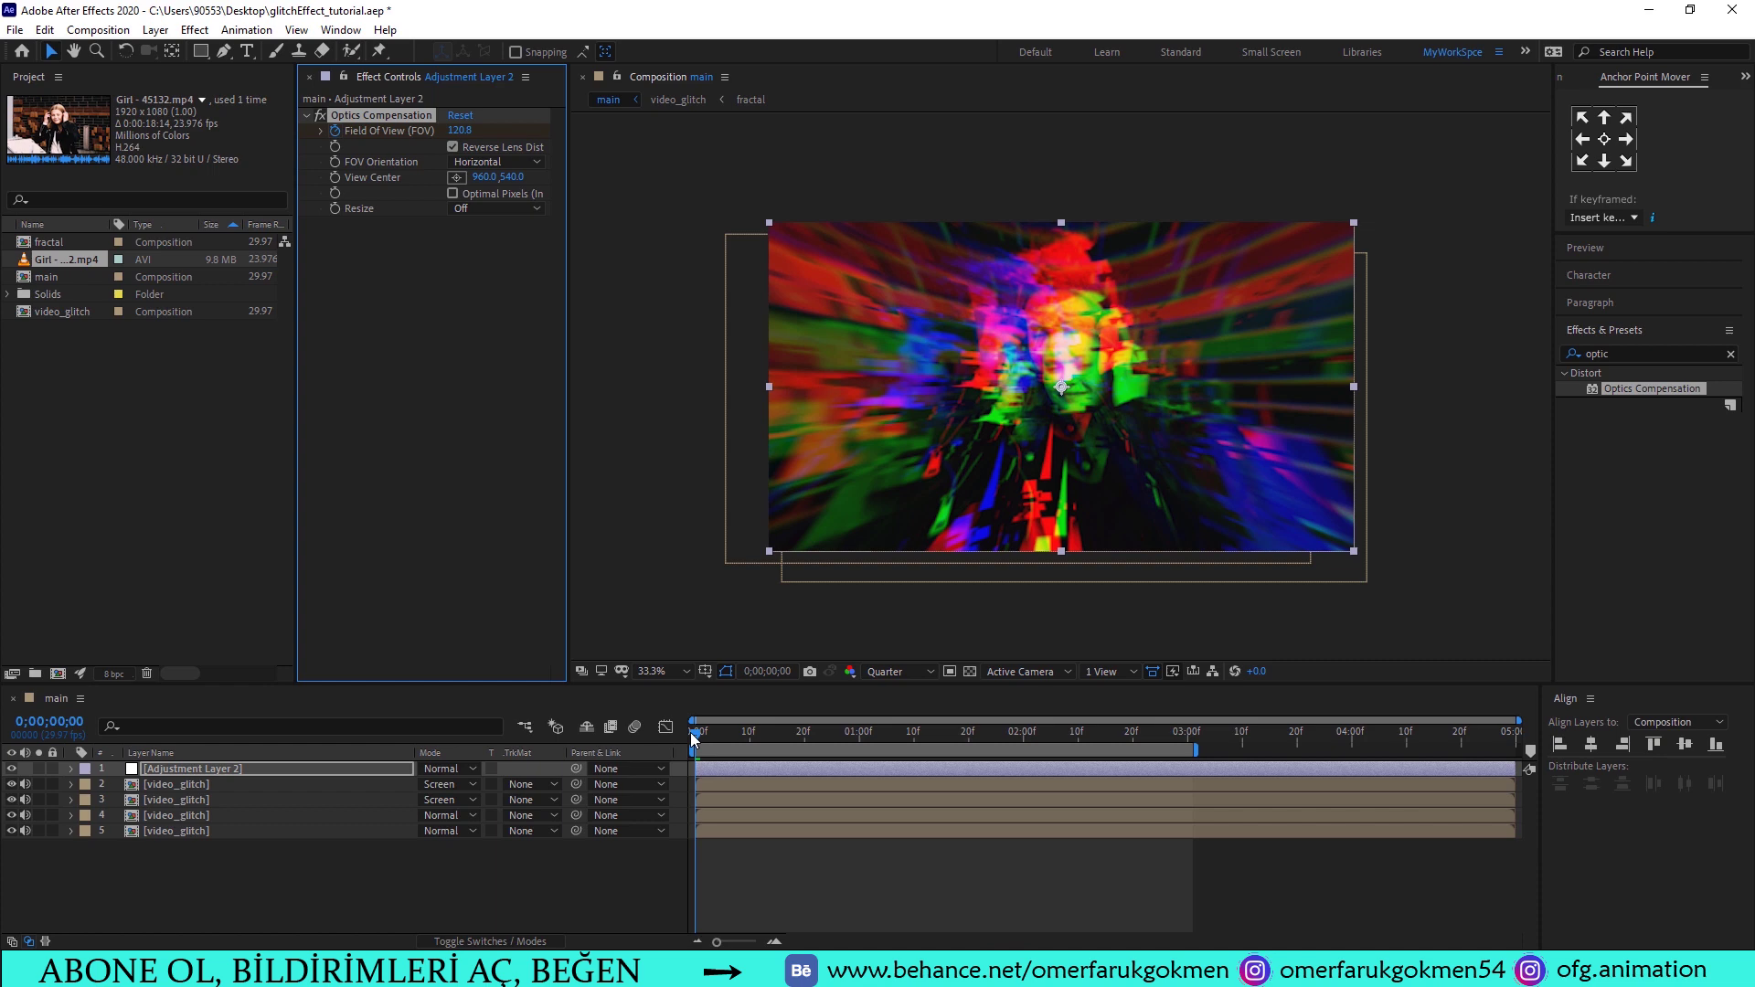
Preview the warped result from the first frame, then select the second video_glitch layer
{"action": "left_click_drag", "start_coordinate": [694, 737], "coordinate": [760, 740]}
{"action": "left_click", "coordinate": [456, 135]}
{"action": "key", "text": "space"}
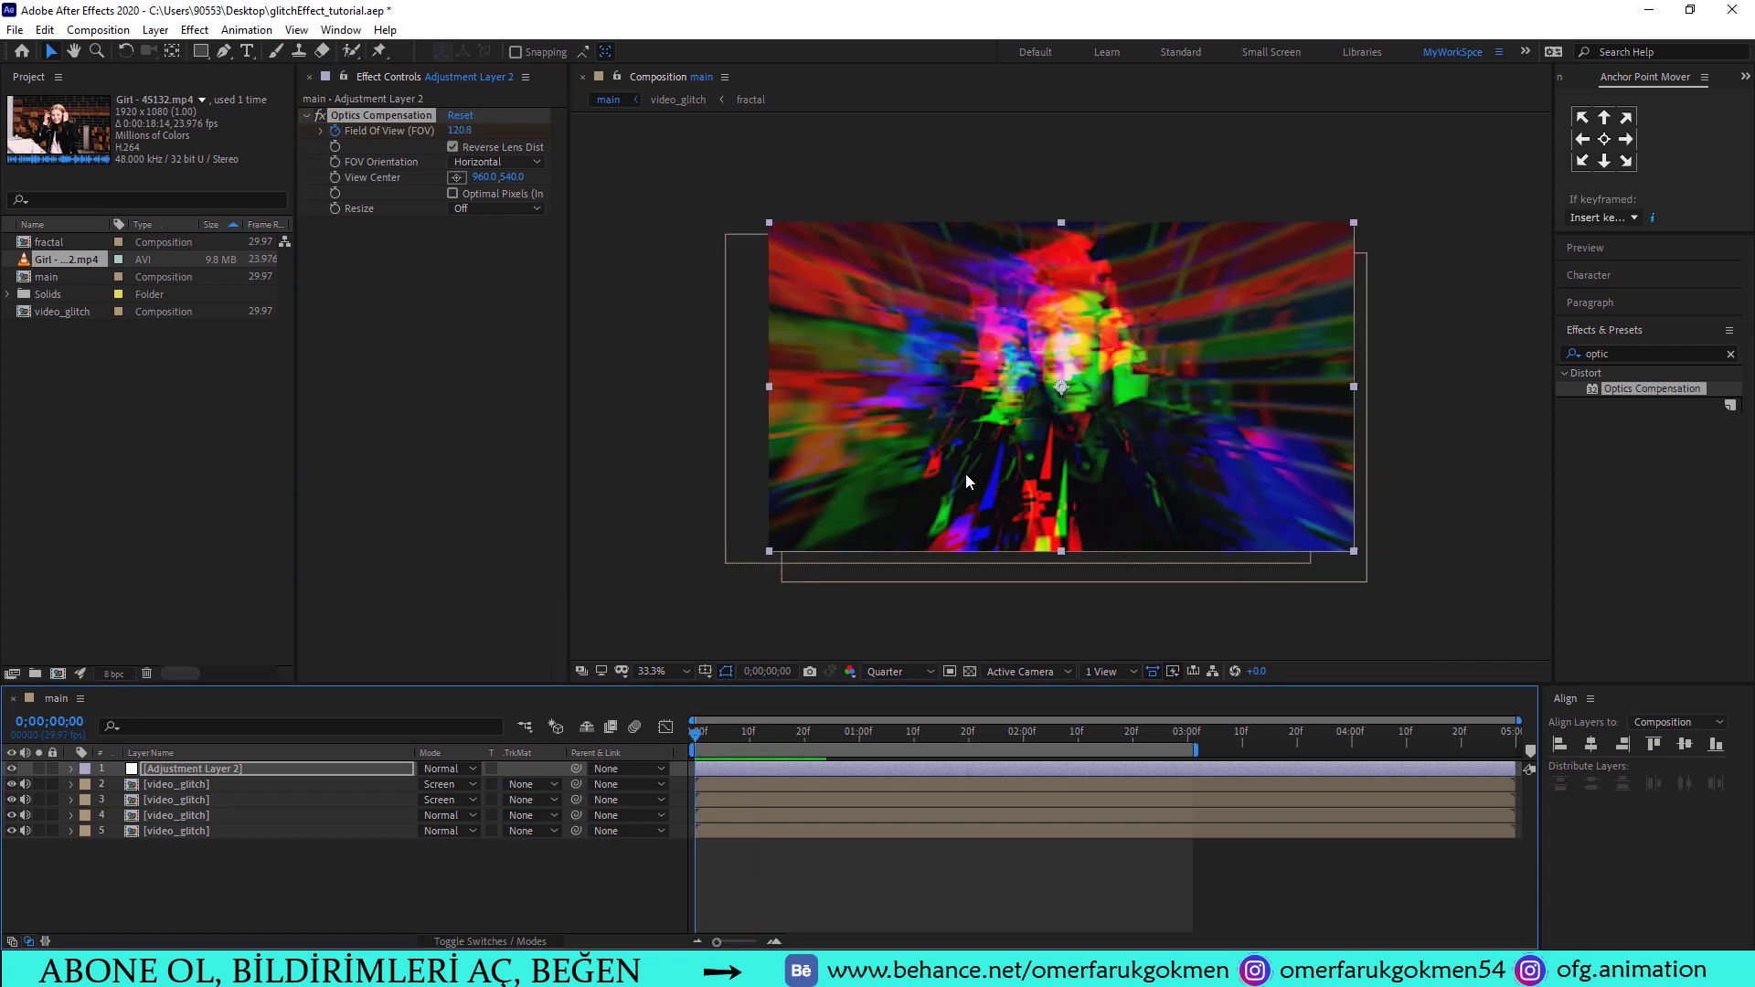
{"action": "key", "text": "space"}
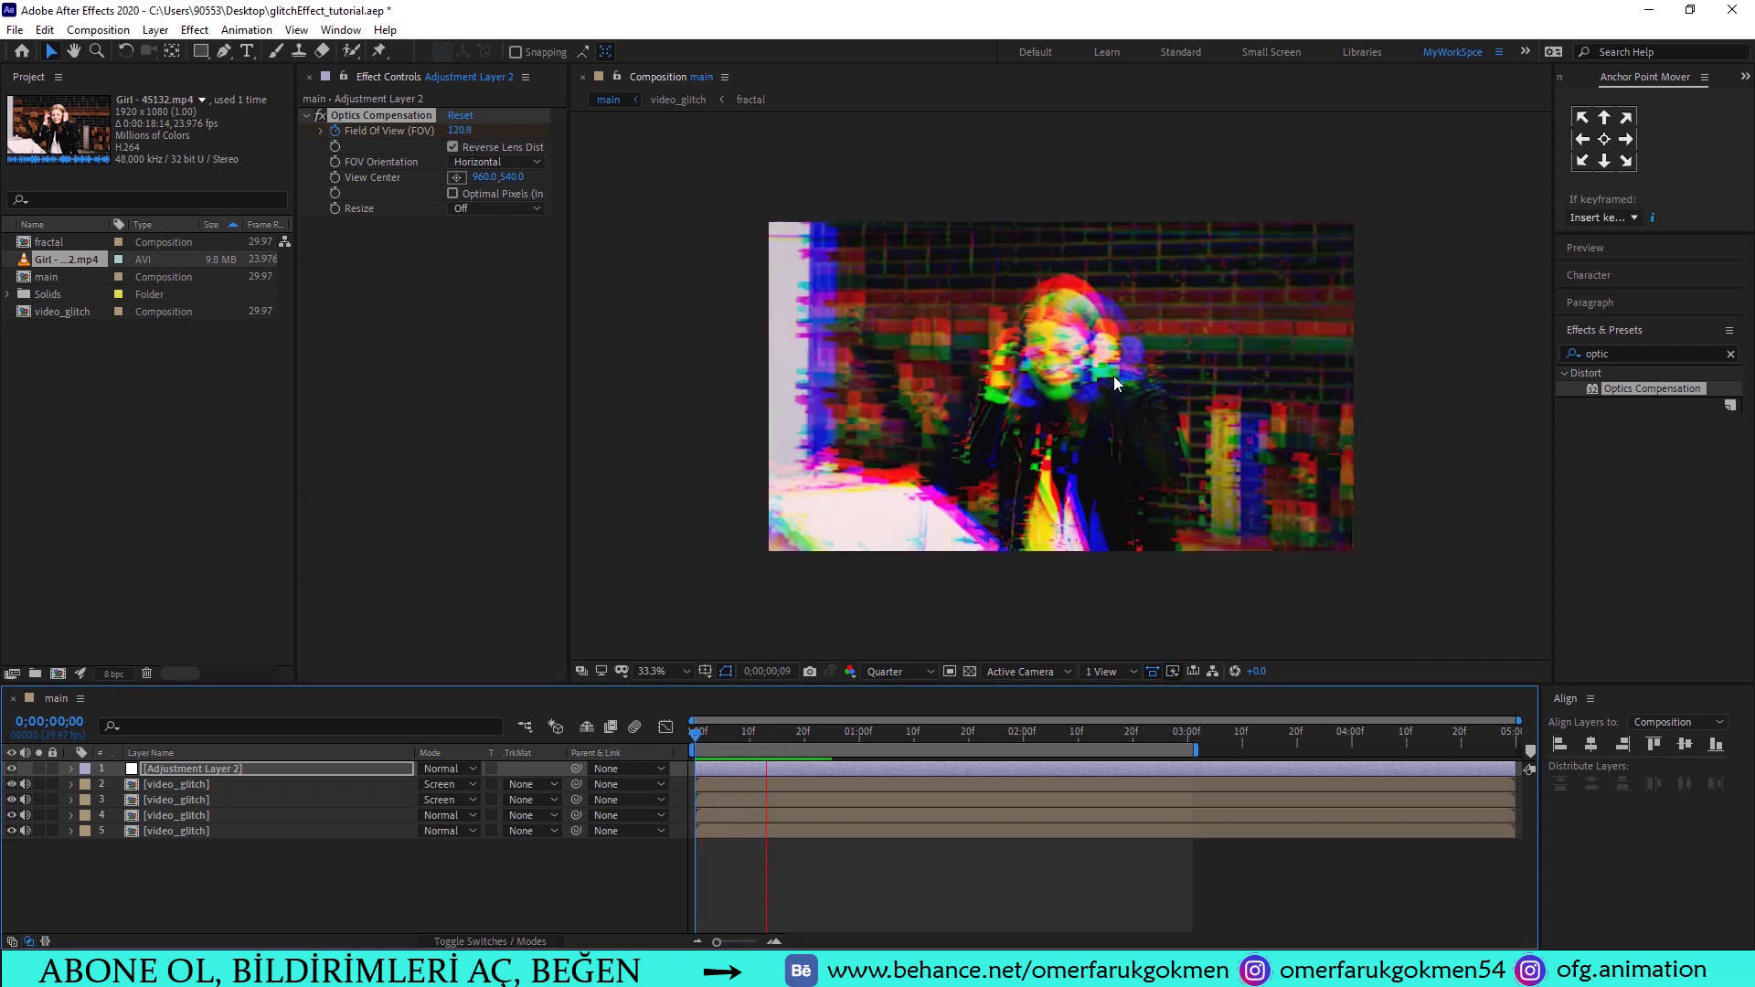
{"action": "left_click_drag", "start_coordinate": [842, 732], "coordinate": [673, 739]}
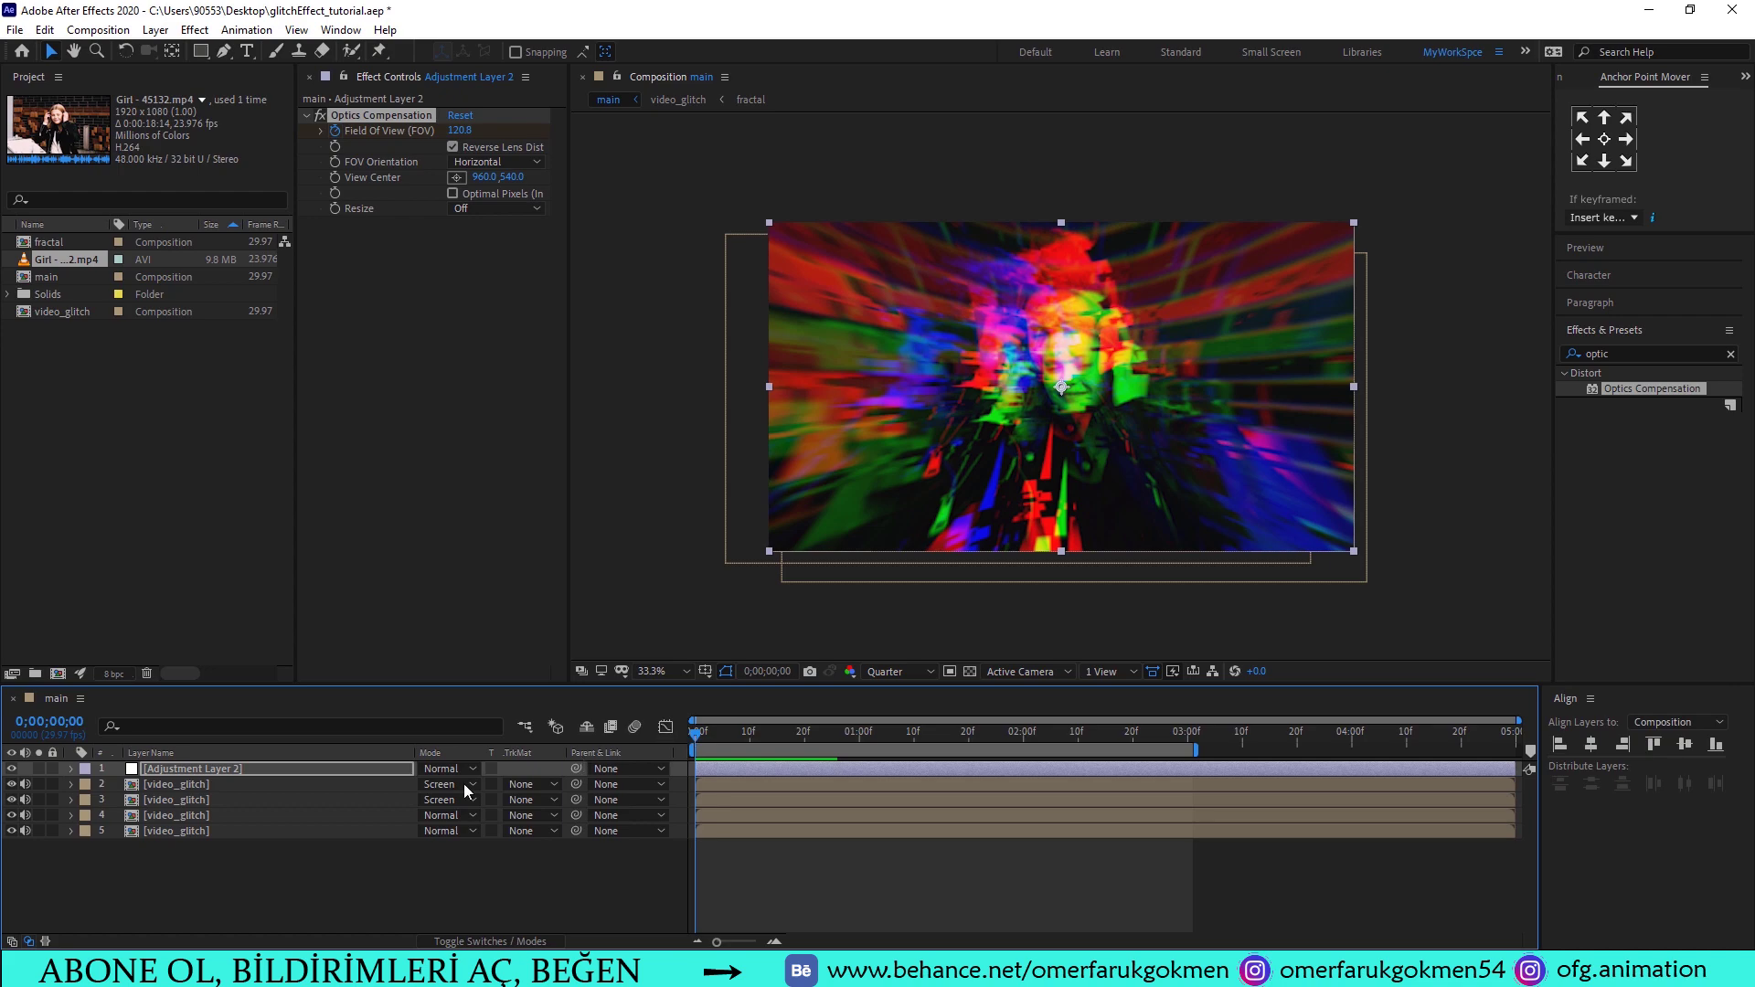
{"action": "left_click", "coordinate": [221, 783]}
Keyframe the layer's Opacity at 0% at 1;00
{"action": "left_click_drag", "start_coordinate": [700, 737], "coordinate": [859, 743]}
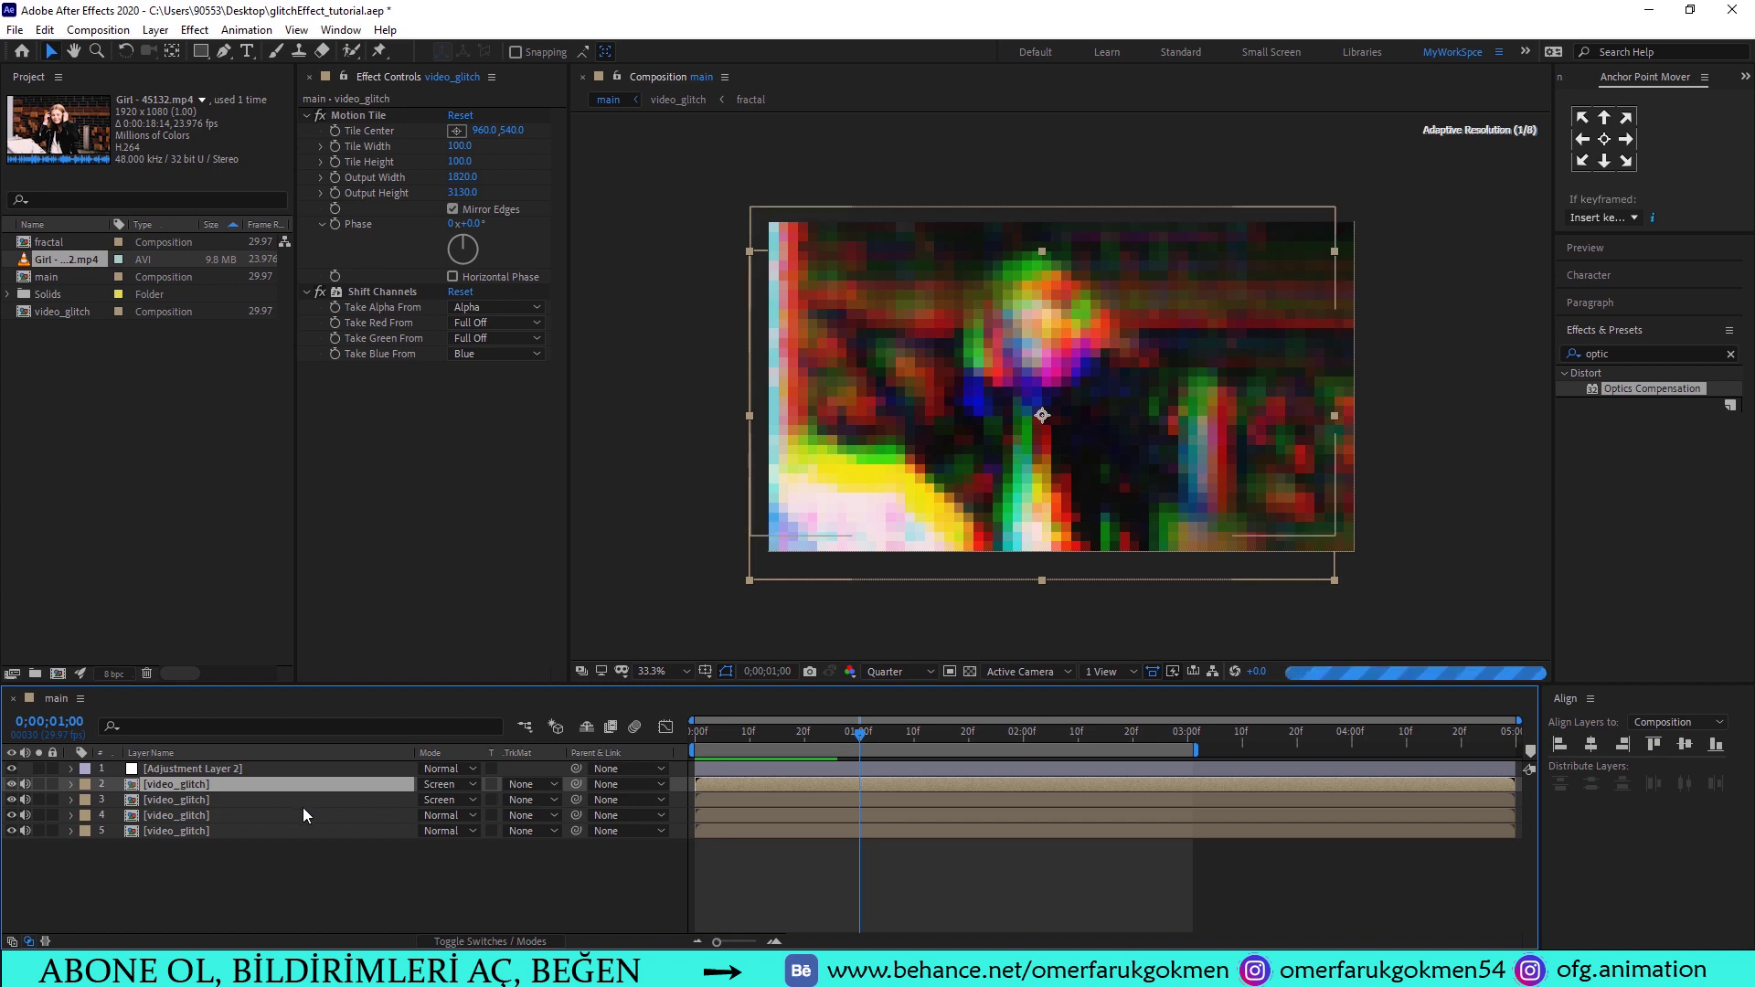
{"action": "key", "text": "t"}
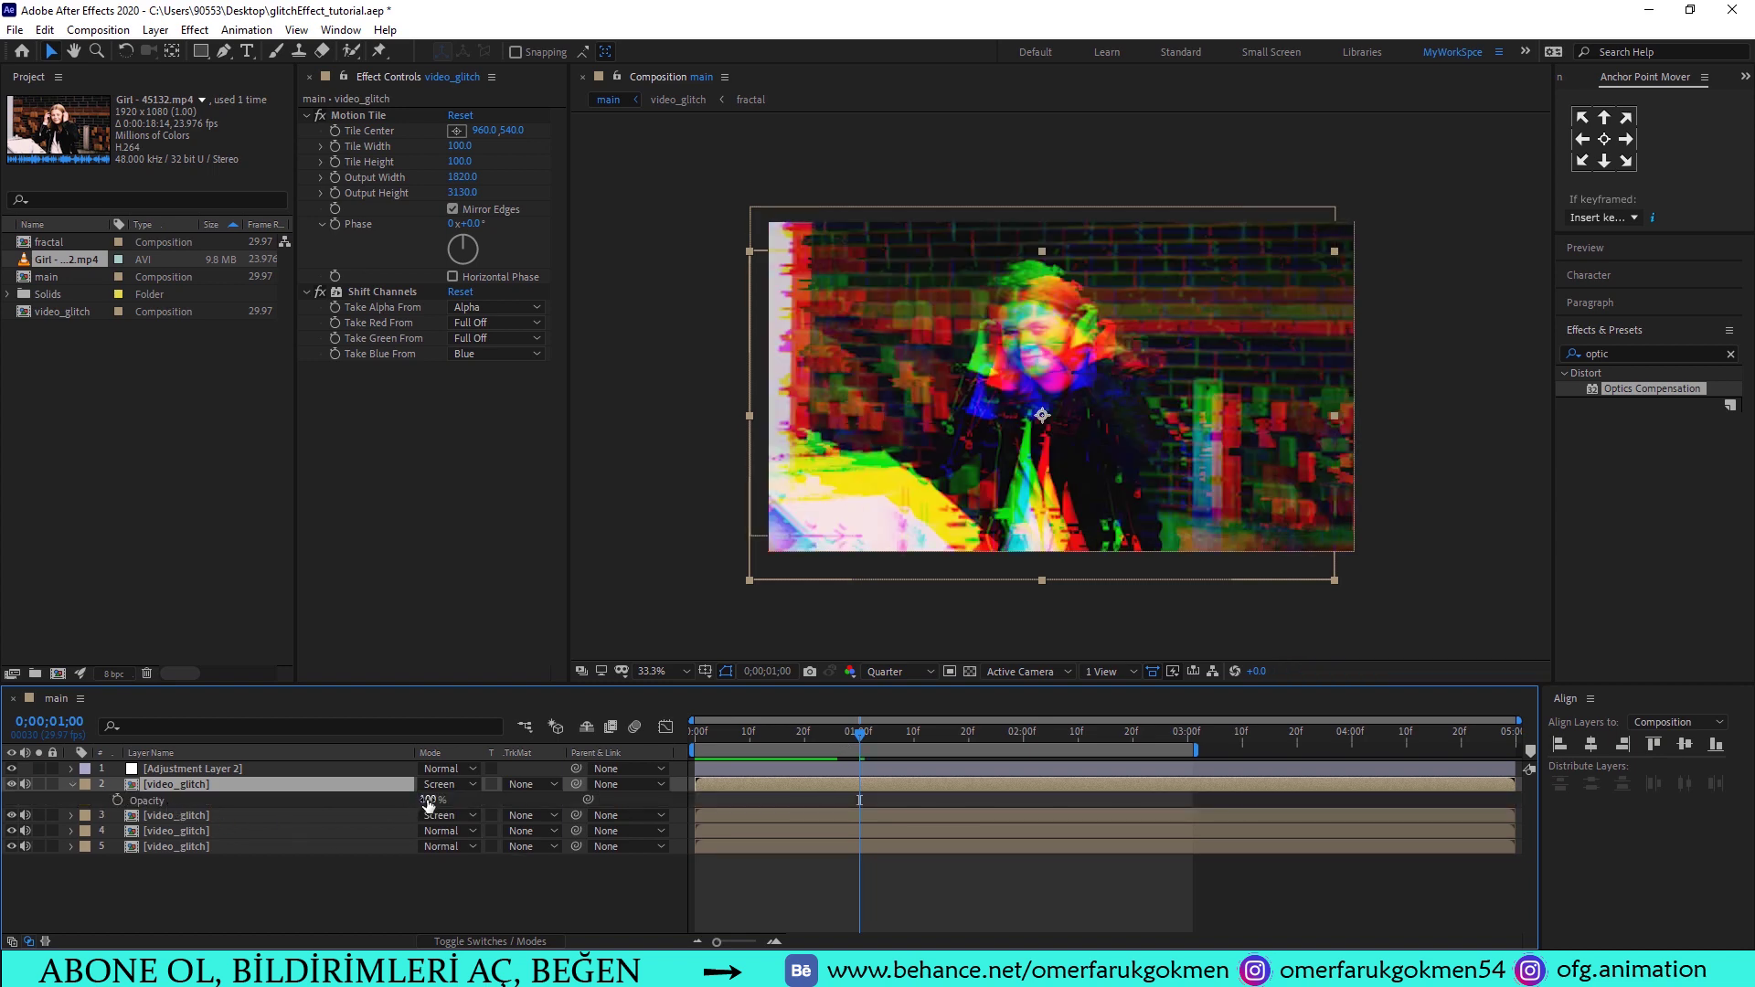
{"action": "left_click_drag", "start_coordinate": [429, 804], "coordinate": [338, 805]}
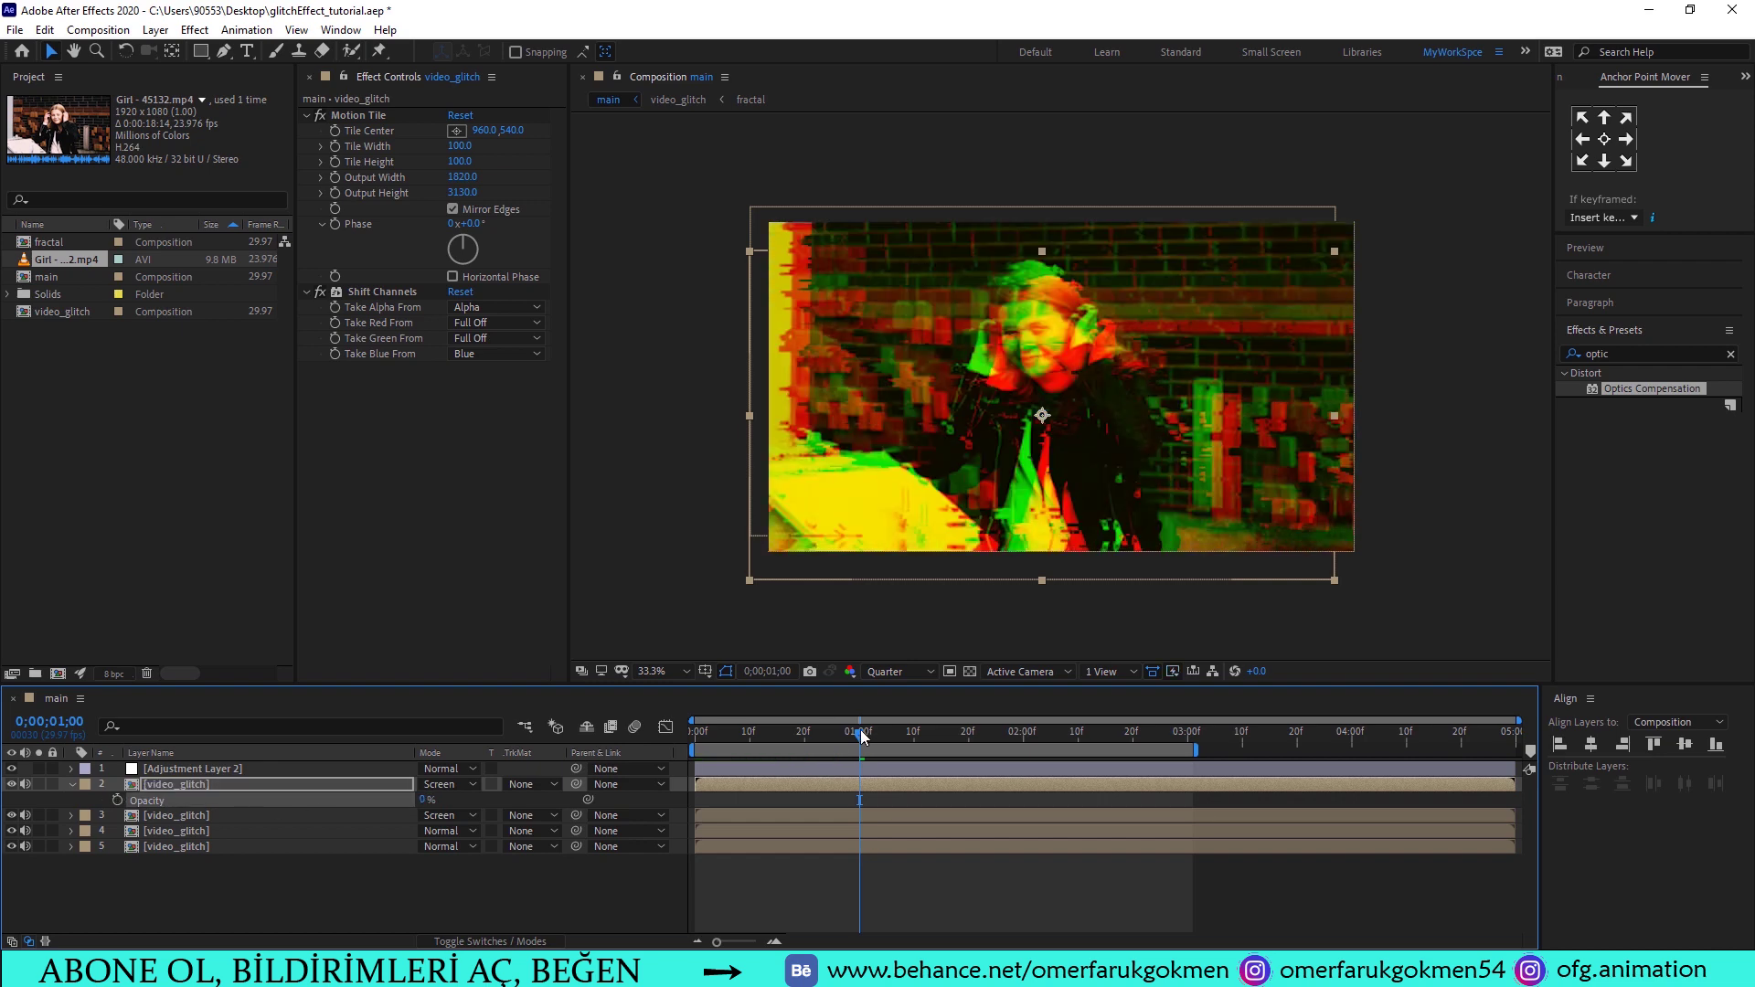
{"action": "left_click", "coordinate": [117, 800]}
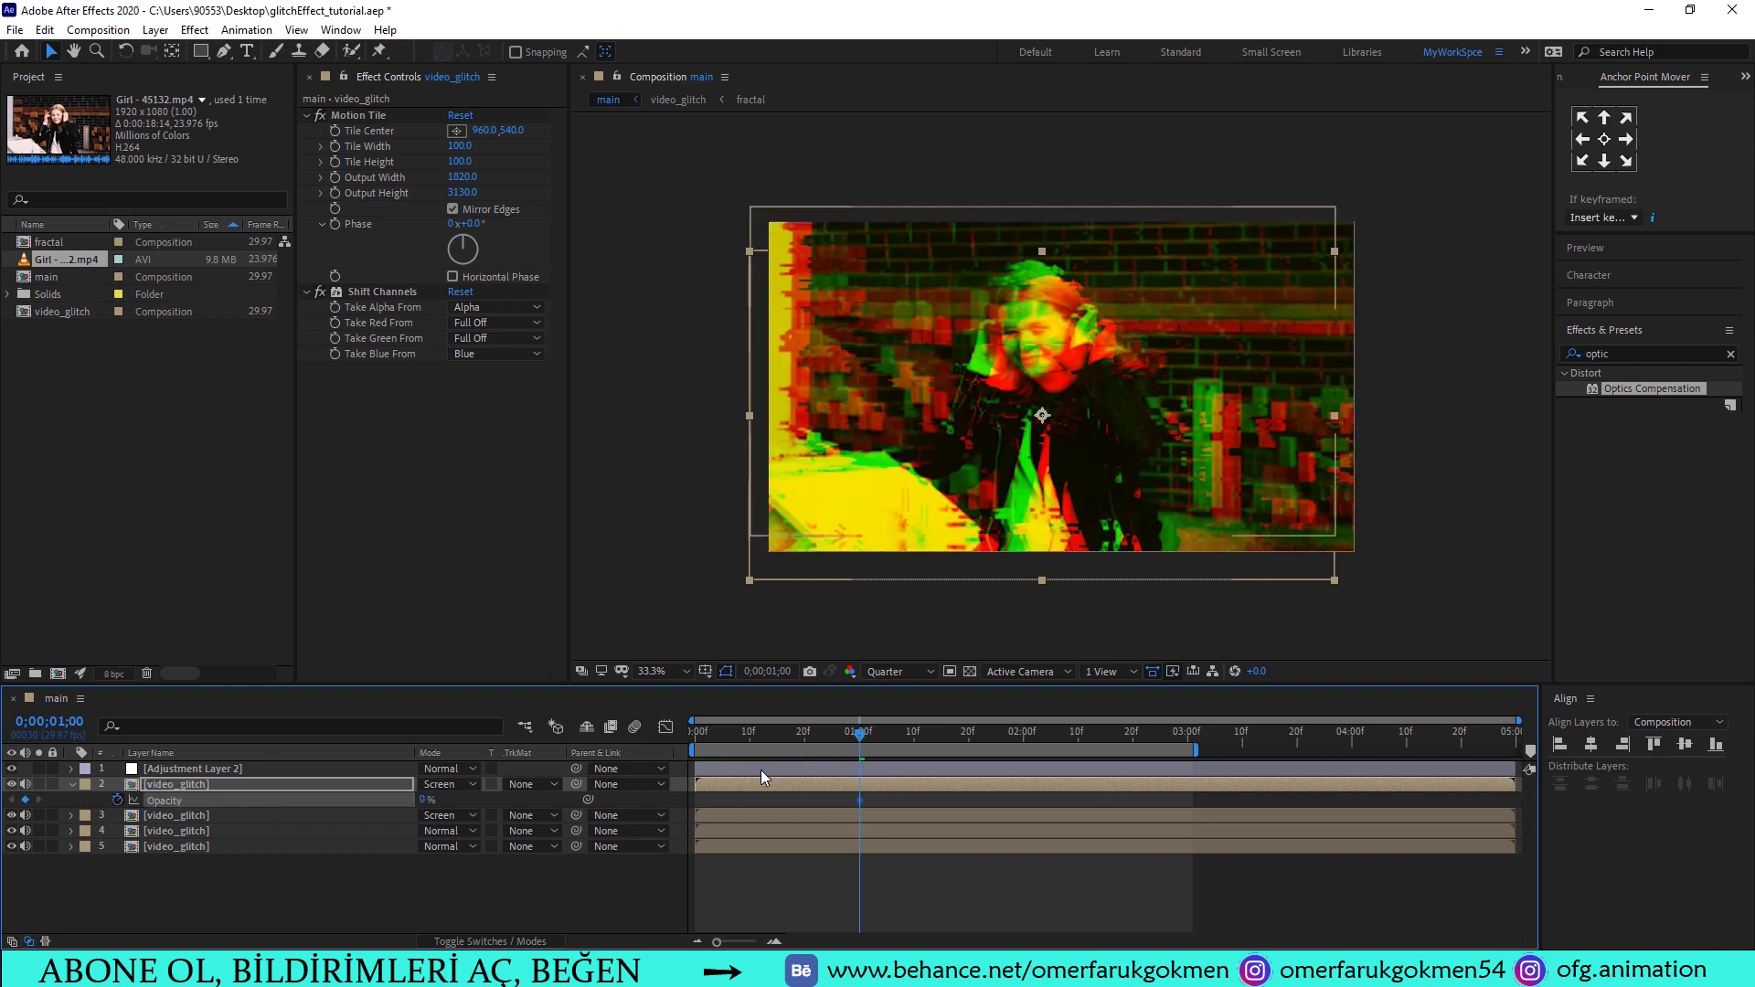
Add Opacity keyframes of 100% at 1;10 and 2;10, and 0% at 2;20
{"action": "left_click_drag", "start_coordinate": [861, 740], "coordinate": [873, 741]}
{"action": "left_click_drag", "start_coordinate": [897, 739], "coordinate": [911, 740]}
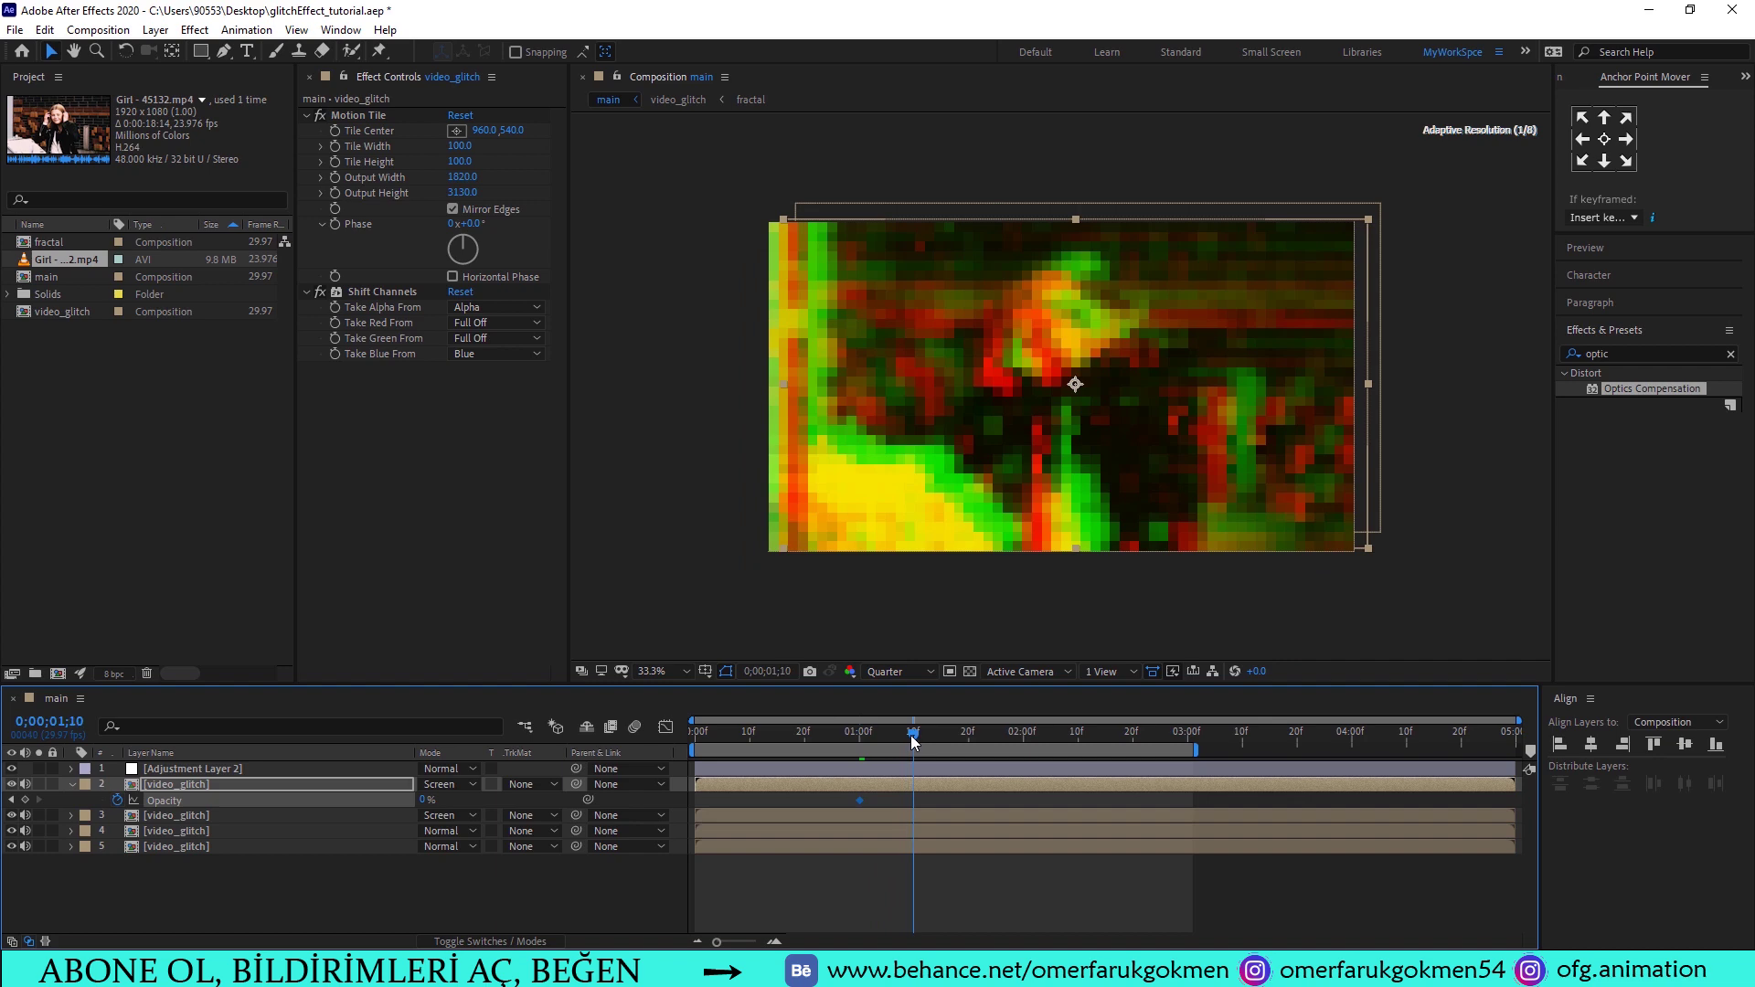
{"action": "mouse_move", "coordinate": [432, 800]}
{"action": "left_mouse_down"}
{"action": "mouse_move", "coordinate": [936, 720]}
{"action": "mouse_move", "coordinate": [1080, 740]}
{"action": "left_mouse_up"}
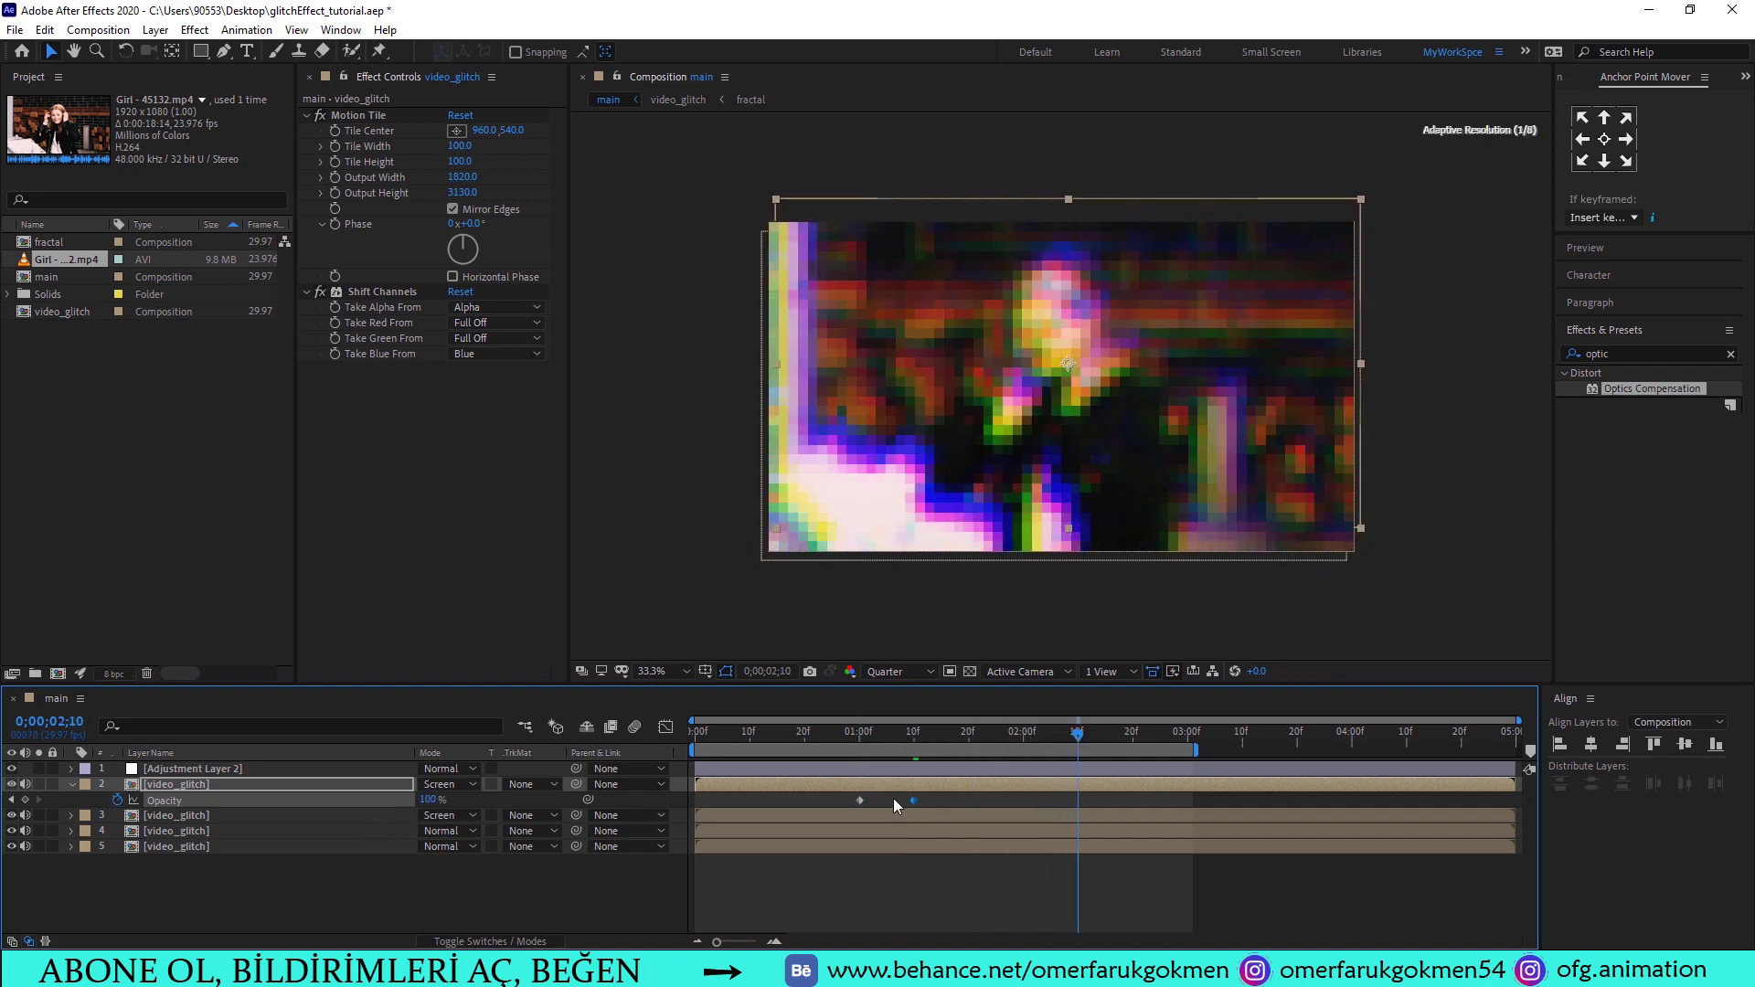
{"action": "key", "text": "ctrl+c"}
{"action": "key", "text": "ctrl+v"}
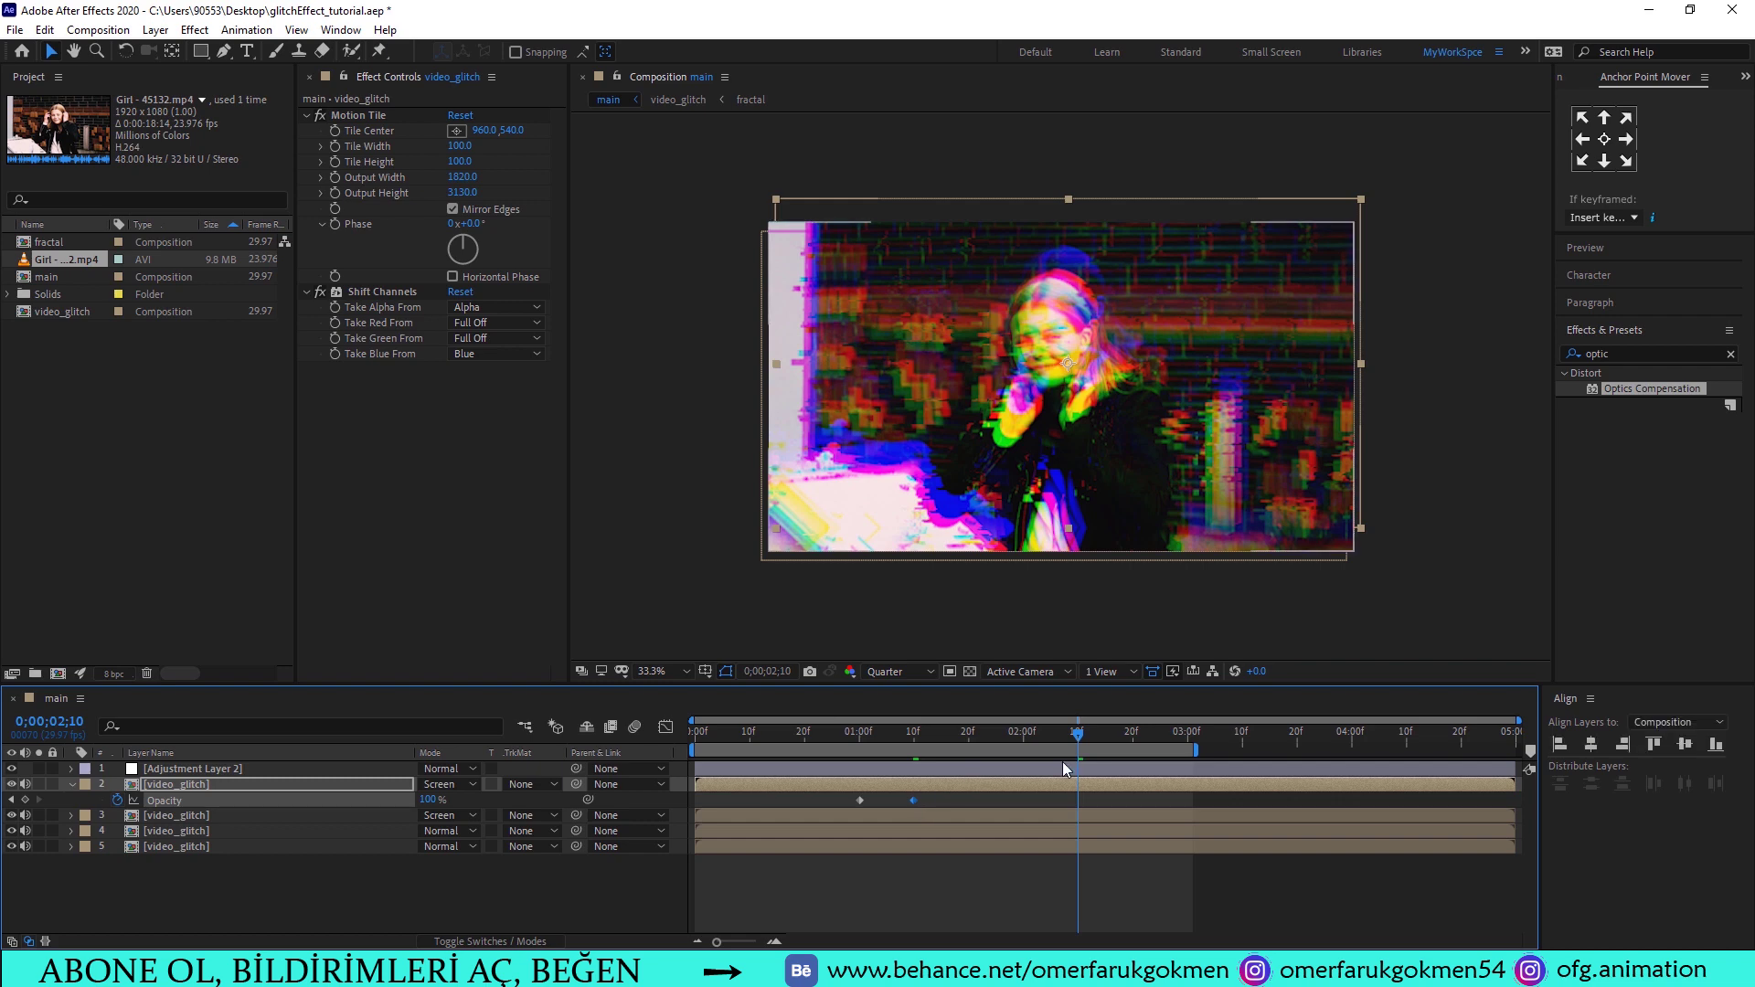
{"action": "left_click_drag", "start_coordinate": [1129, 742], "coordinate": [1133, 744]}
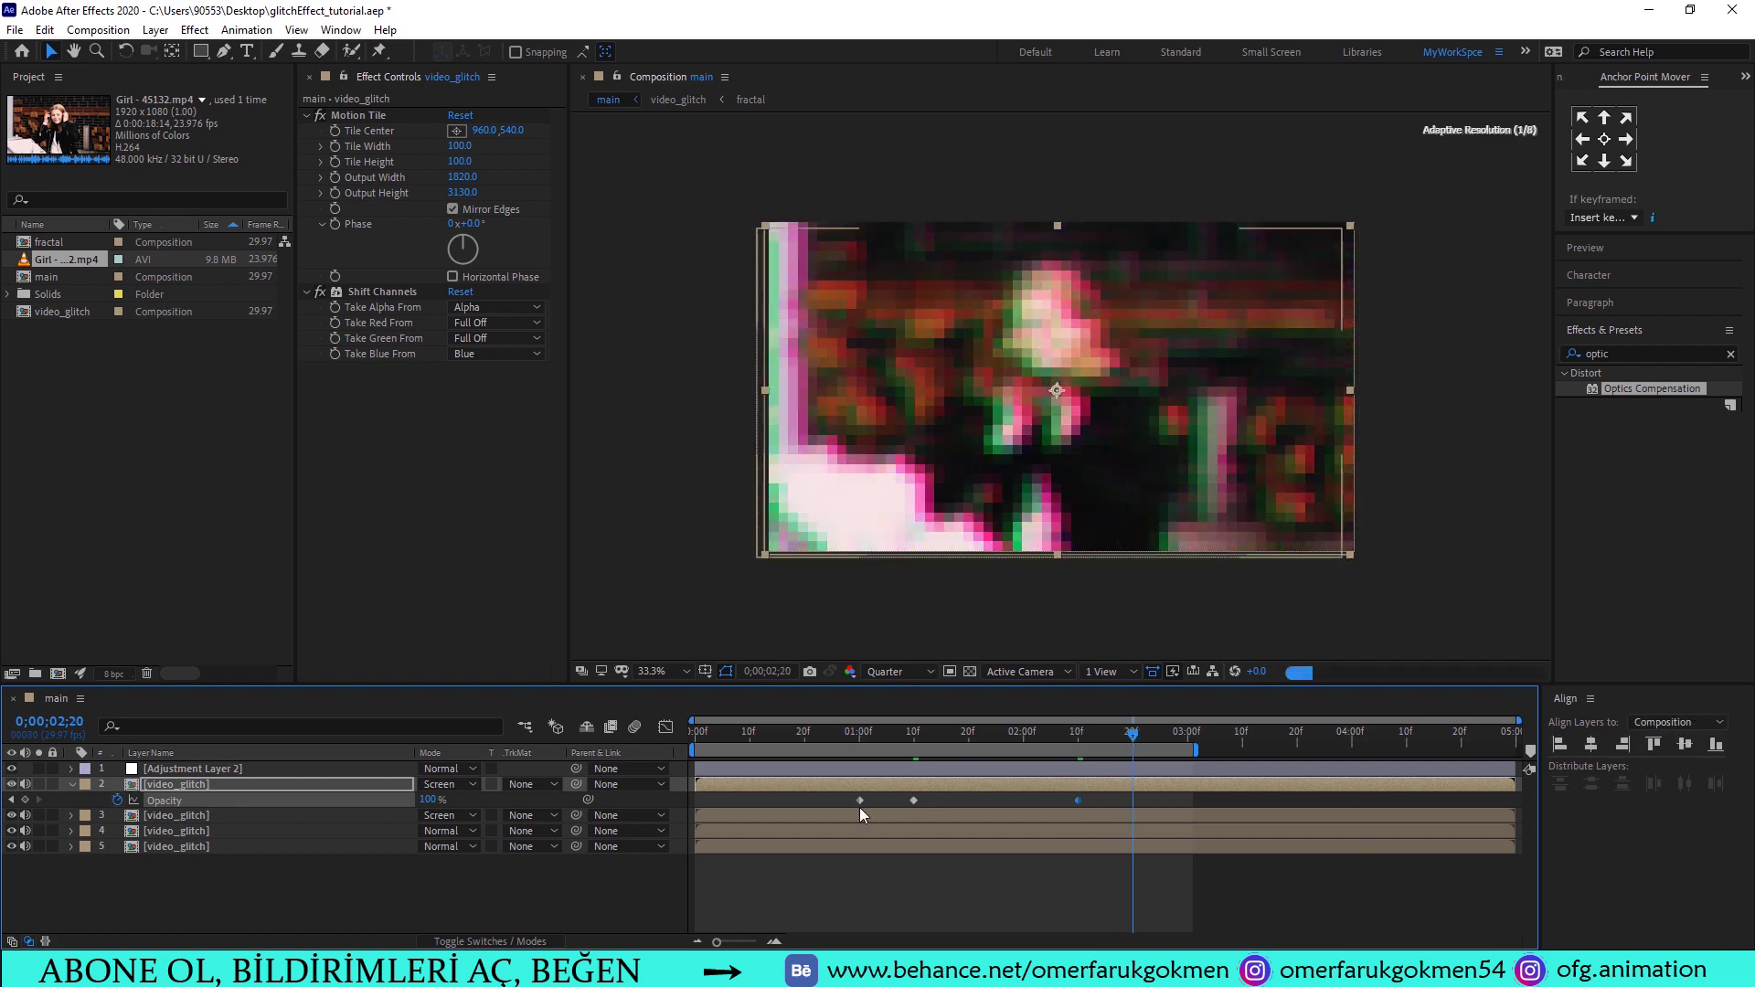
{"action": "left_click", "coordinate": [859, 801]}
{"action": "key", "text": "ctrl+c"}
{"action": "key", "text": "ctrl+v"}
Apply Easy Ease to the 1;00 and 2;20 Opacity keyframes
{"action": "left_click_drag", "start_coordinate": [1136, 743], "coordinate": [860, 743]}
{"action": "left_click", "coordinate": [860, 801]}
{"action": "right_click", "coordinate": [859, 801]}
{"action": "mouse_move", "coordinate": [960, 897]}
{"action": "left_click", "coordinate": [1115, 848]}
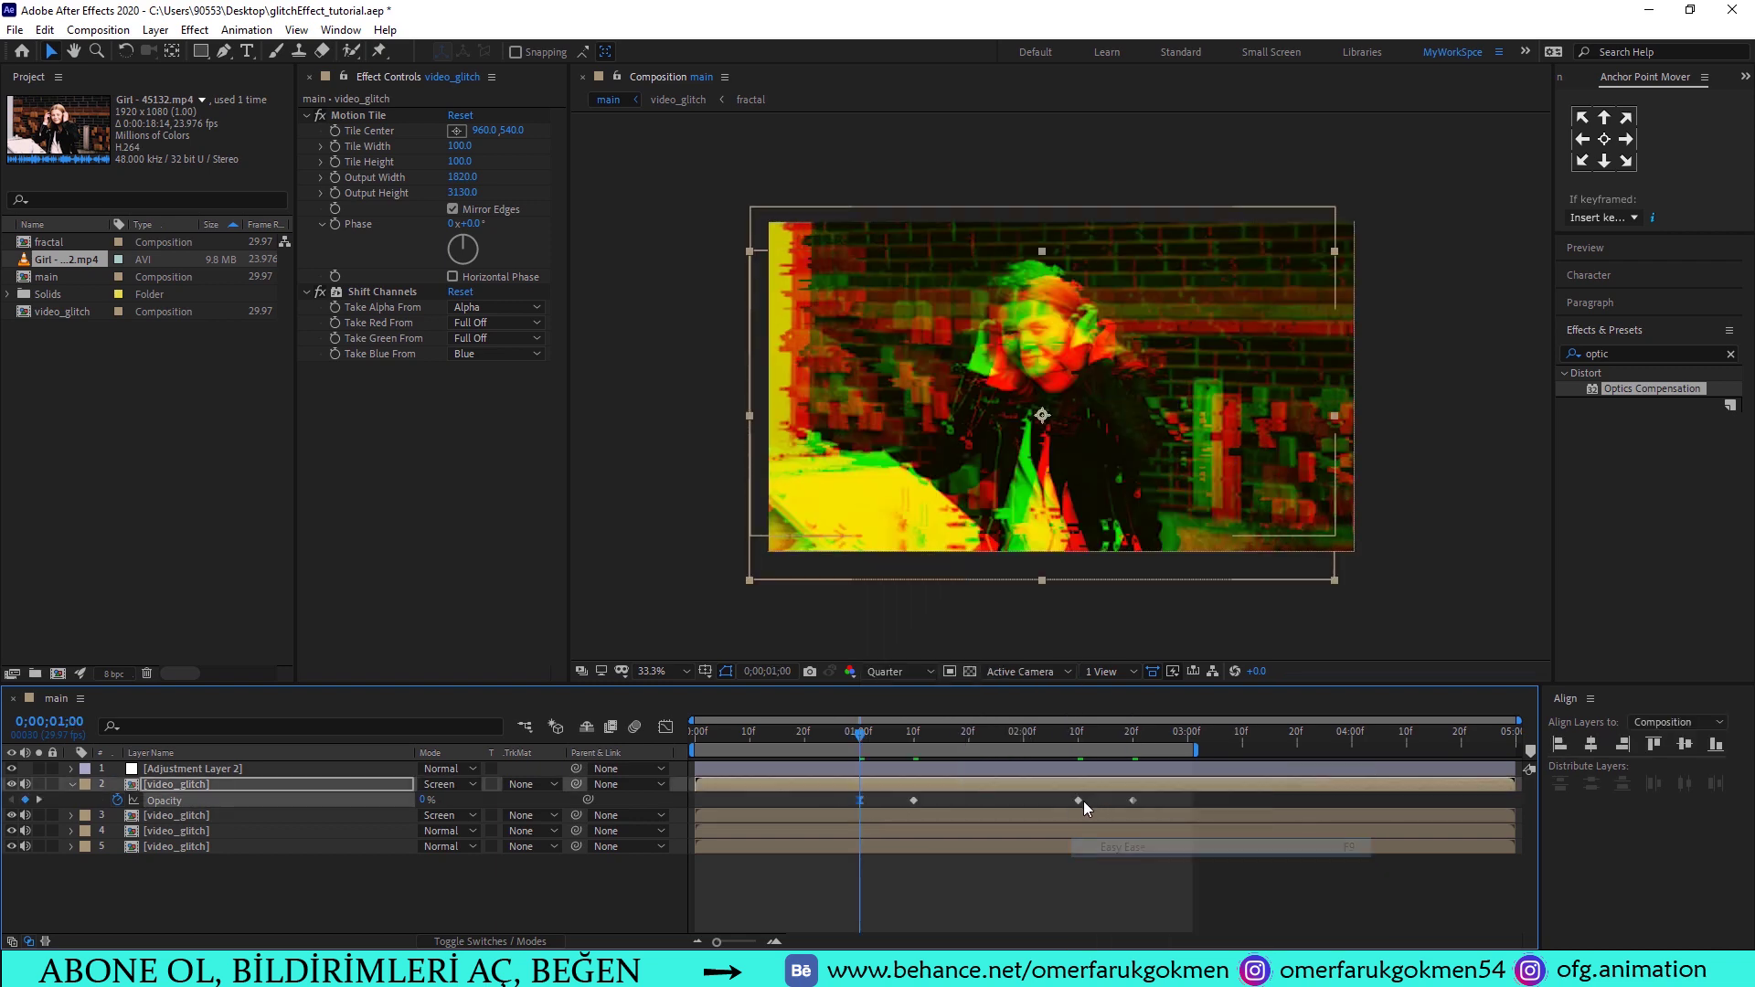
{"action": "right_click", "coordinate": [1132, 802]}
{"action": "mouse_move", "coordinate": [1182, 788]}
{"action": "left_click", "coordinate": [1381, 847]}
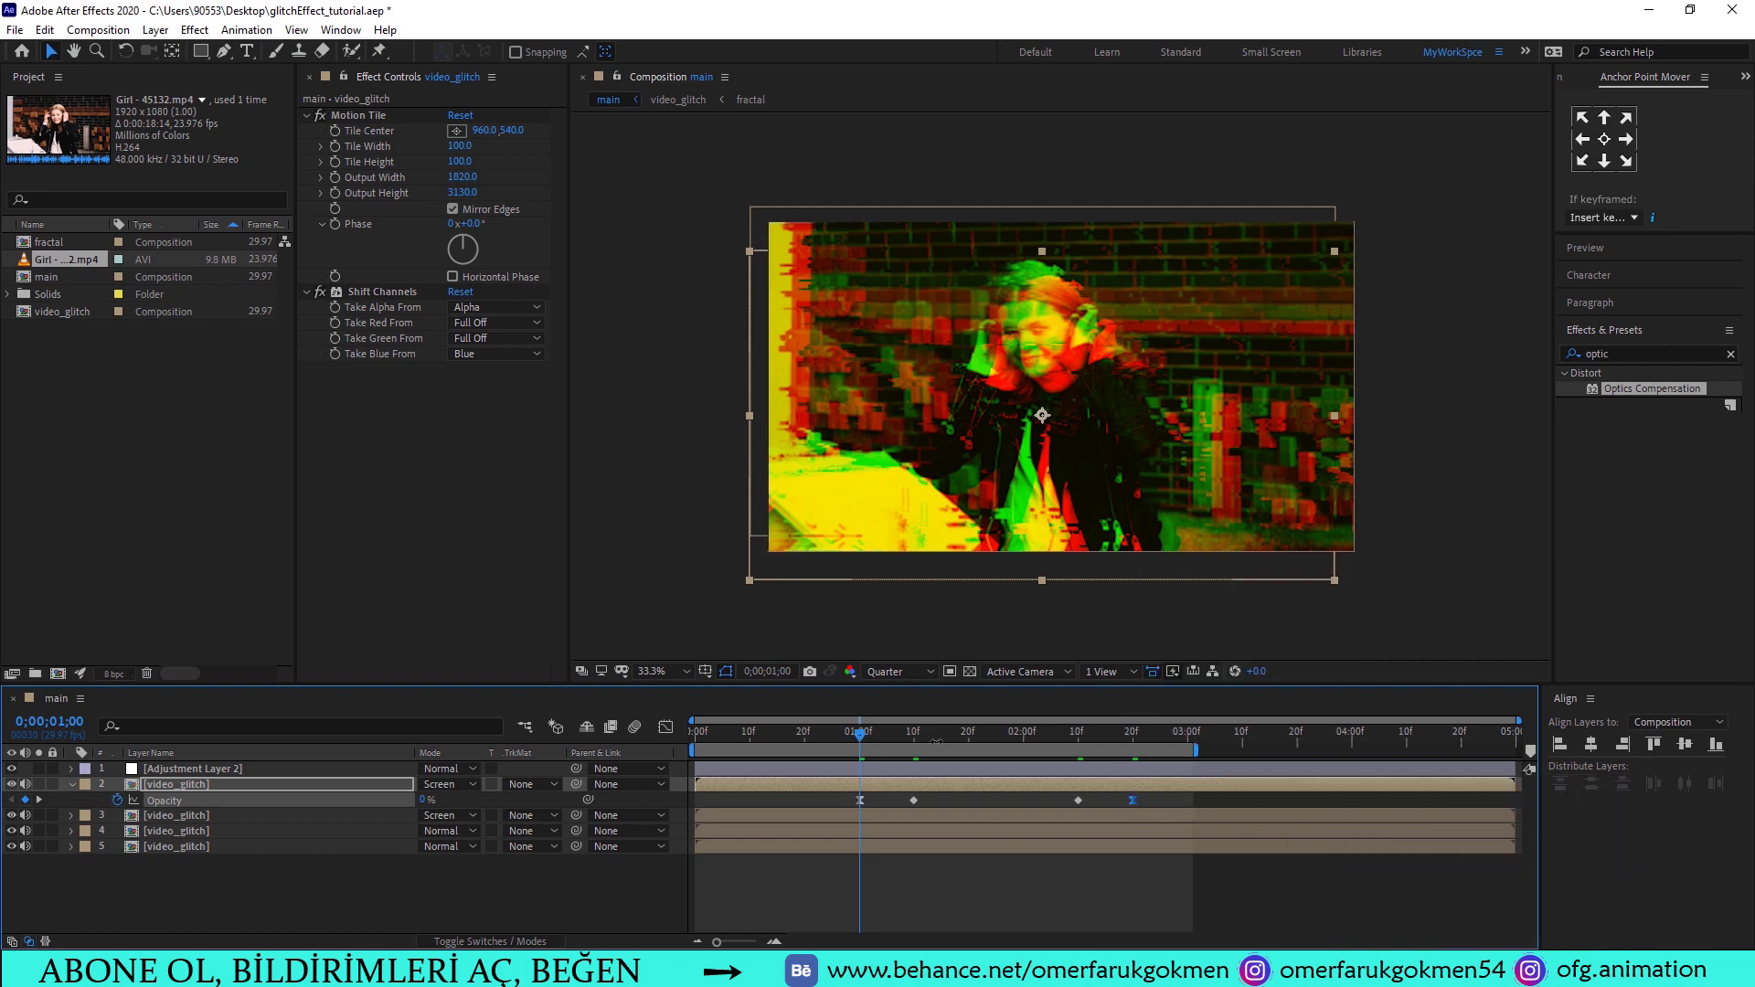
Scrub through the opacity flicker and select all four Opacity keyframes
{"action": "left_click_drag", "start_coordinate": [865, 742], "coordinate": [1095, 758]}
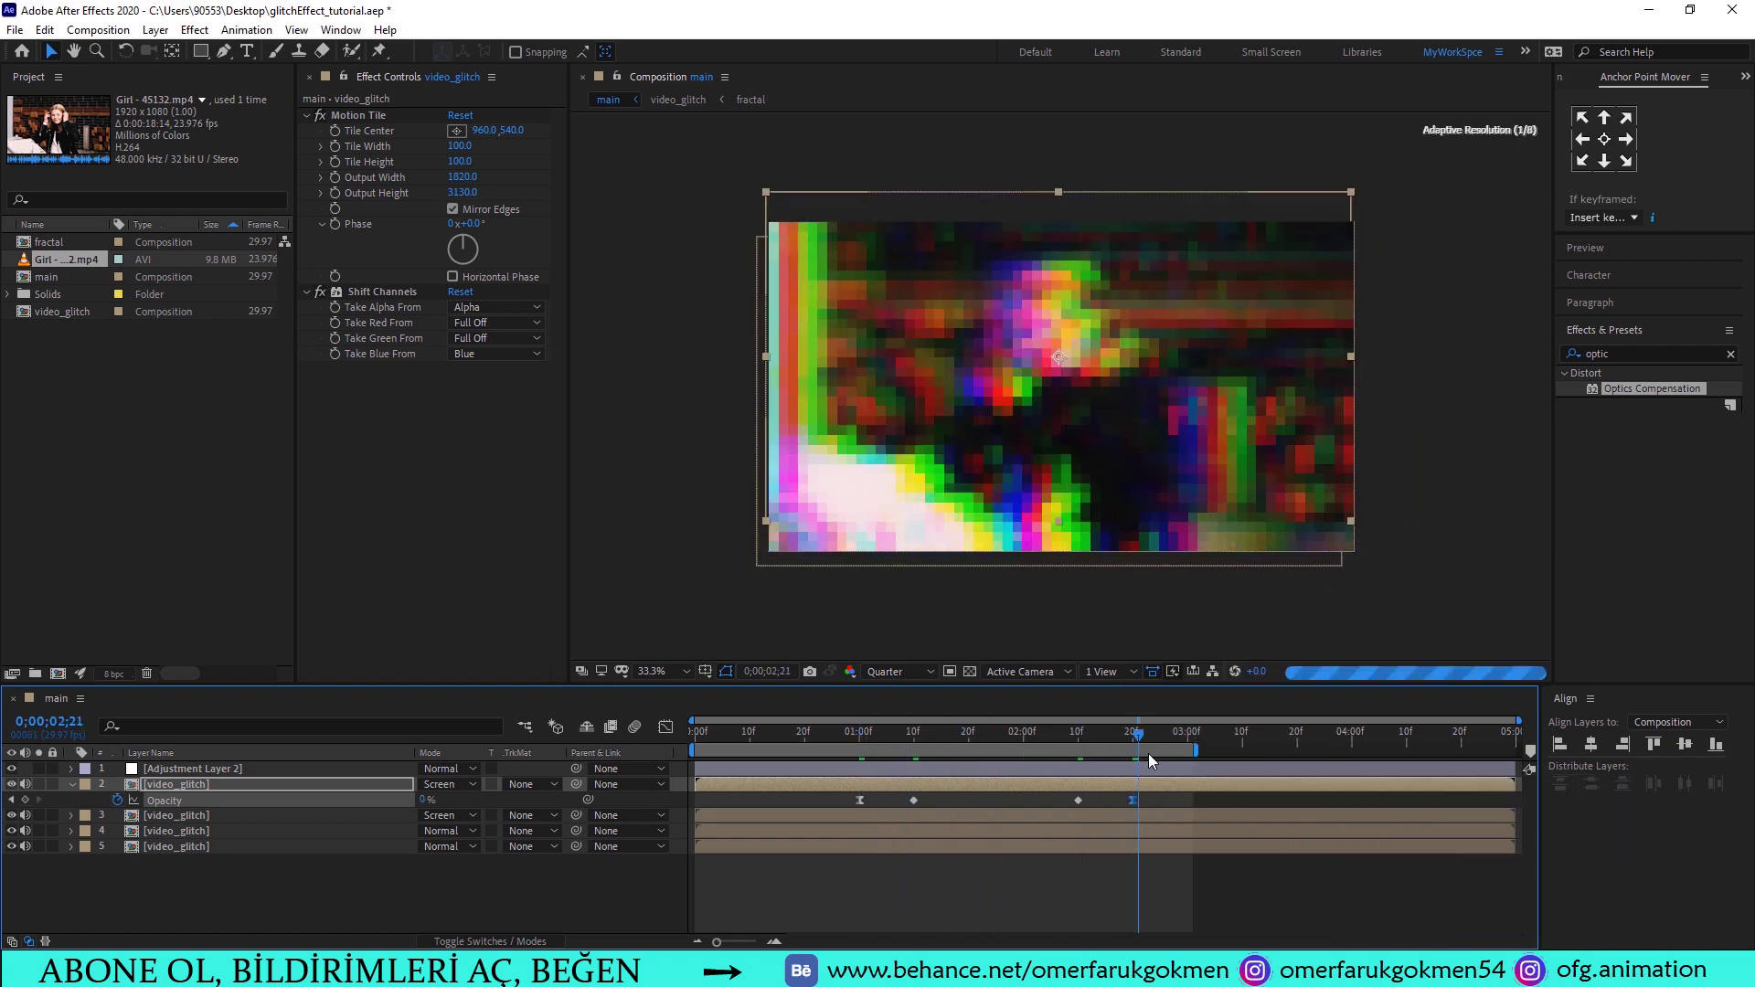
{"action": "left_click_drag", "start_coordinate": [1093, 755], "coordinate": [727, 778]}
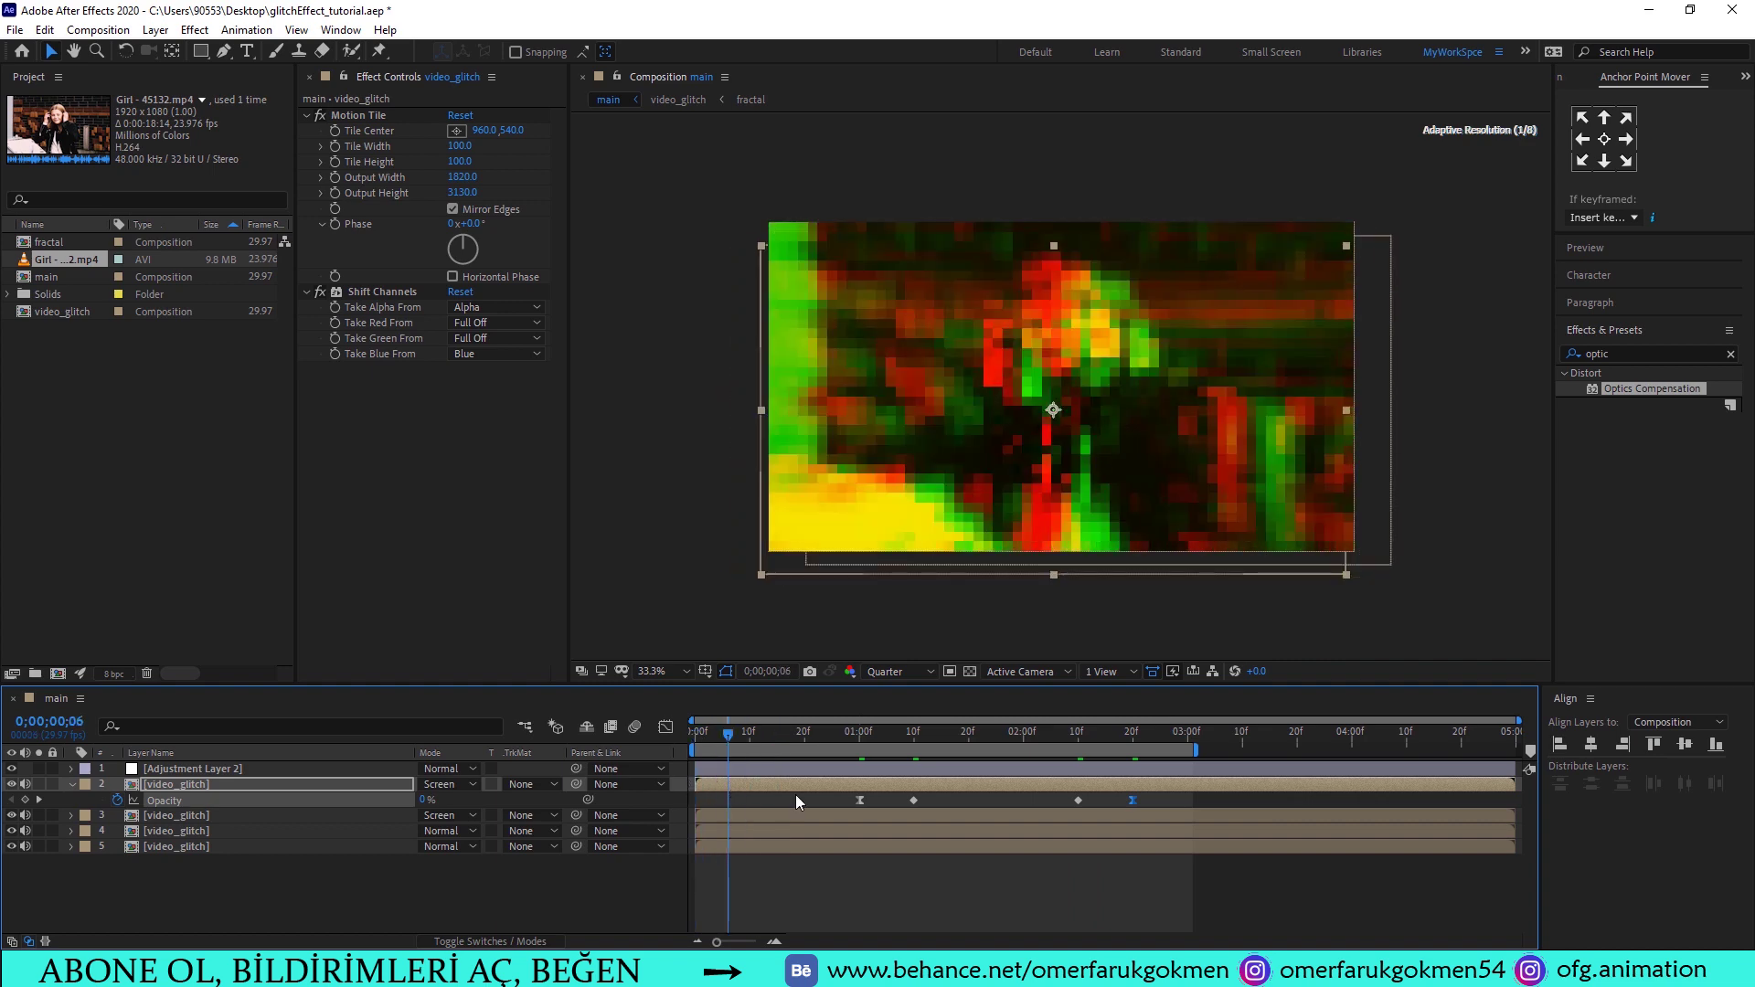
{"action": "left_click_drag", "start_coordinate": [1129, 796], "coordinate": [826, 810]}
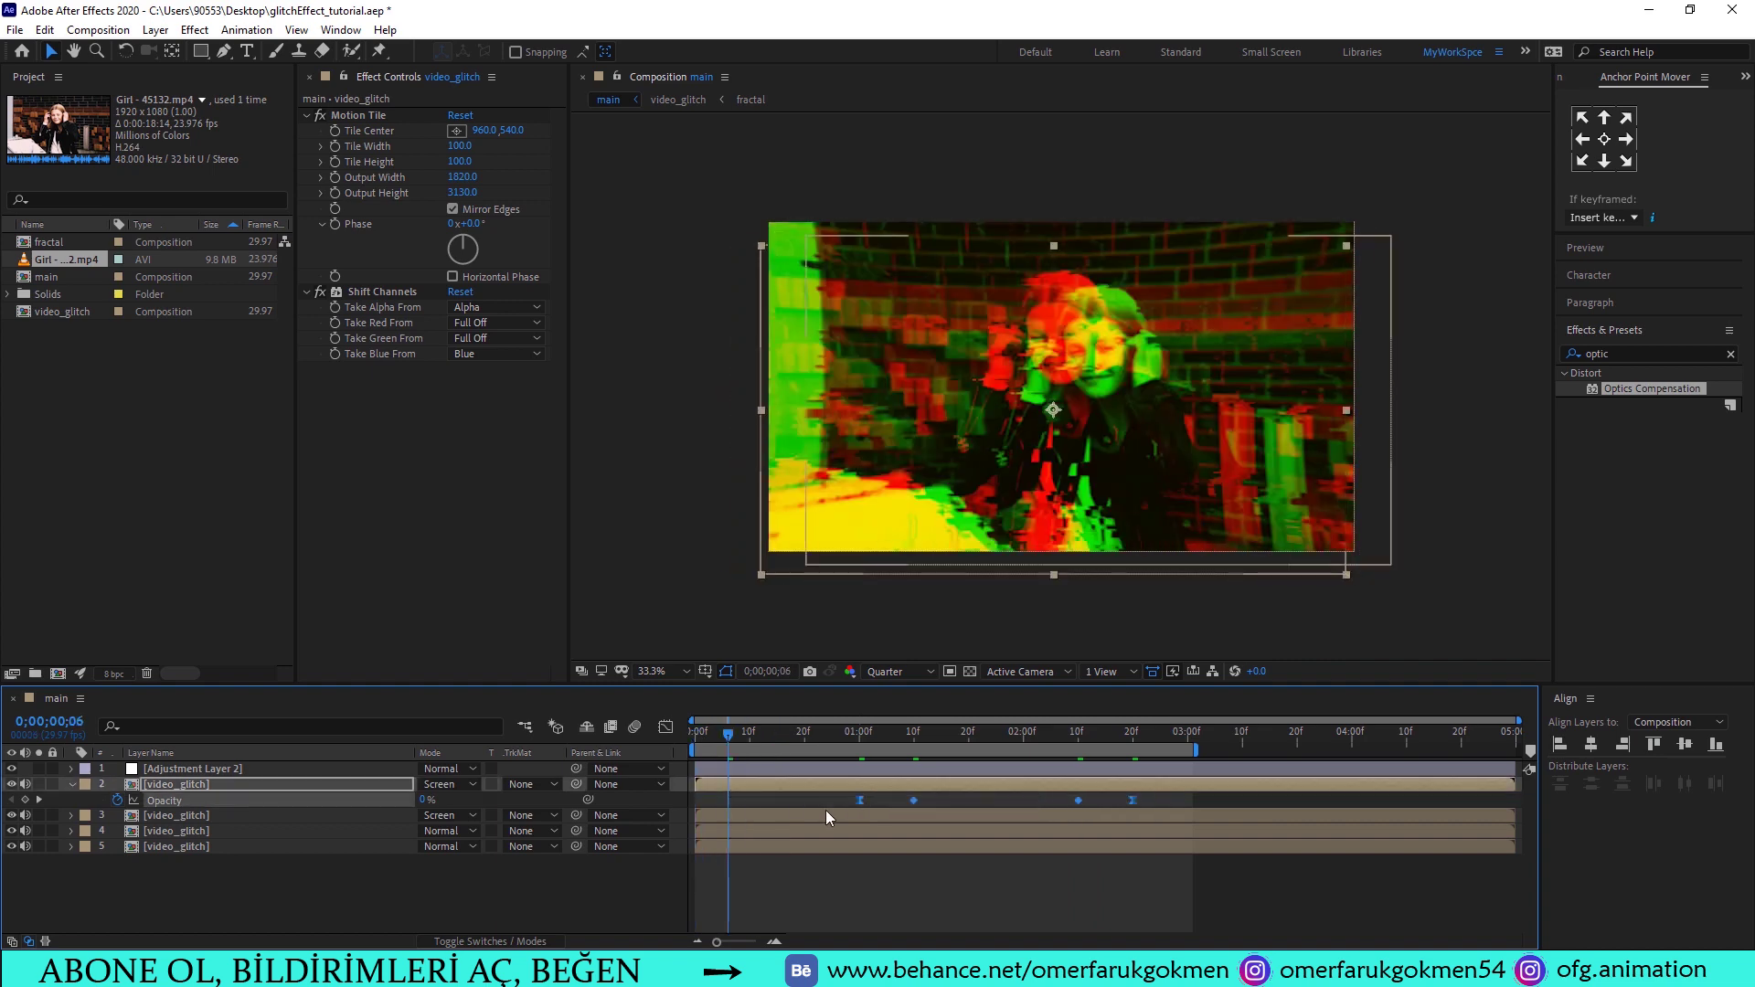
Paste the four Opacity keyframes at 1;00 onto video_glitch layers 3 and 4, then preview
{"action": "left_click", "coordinate": [201, 814]}
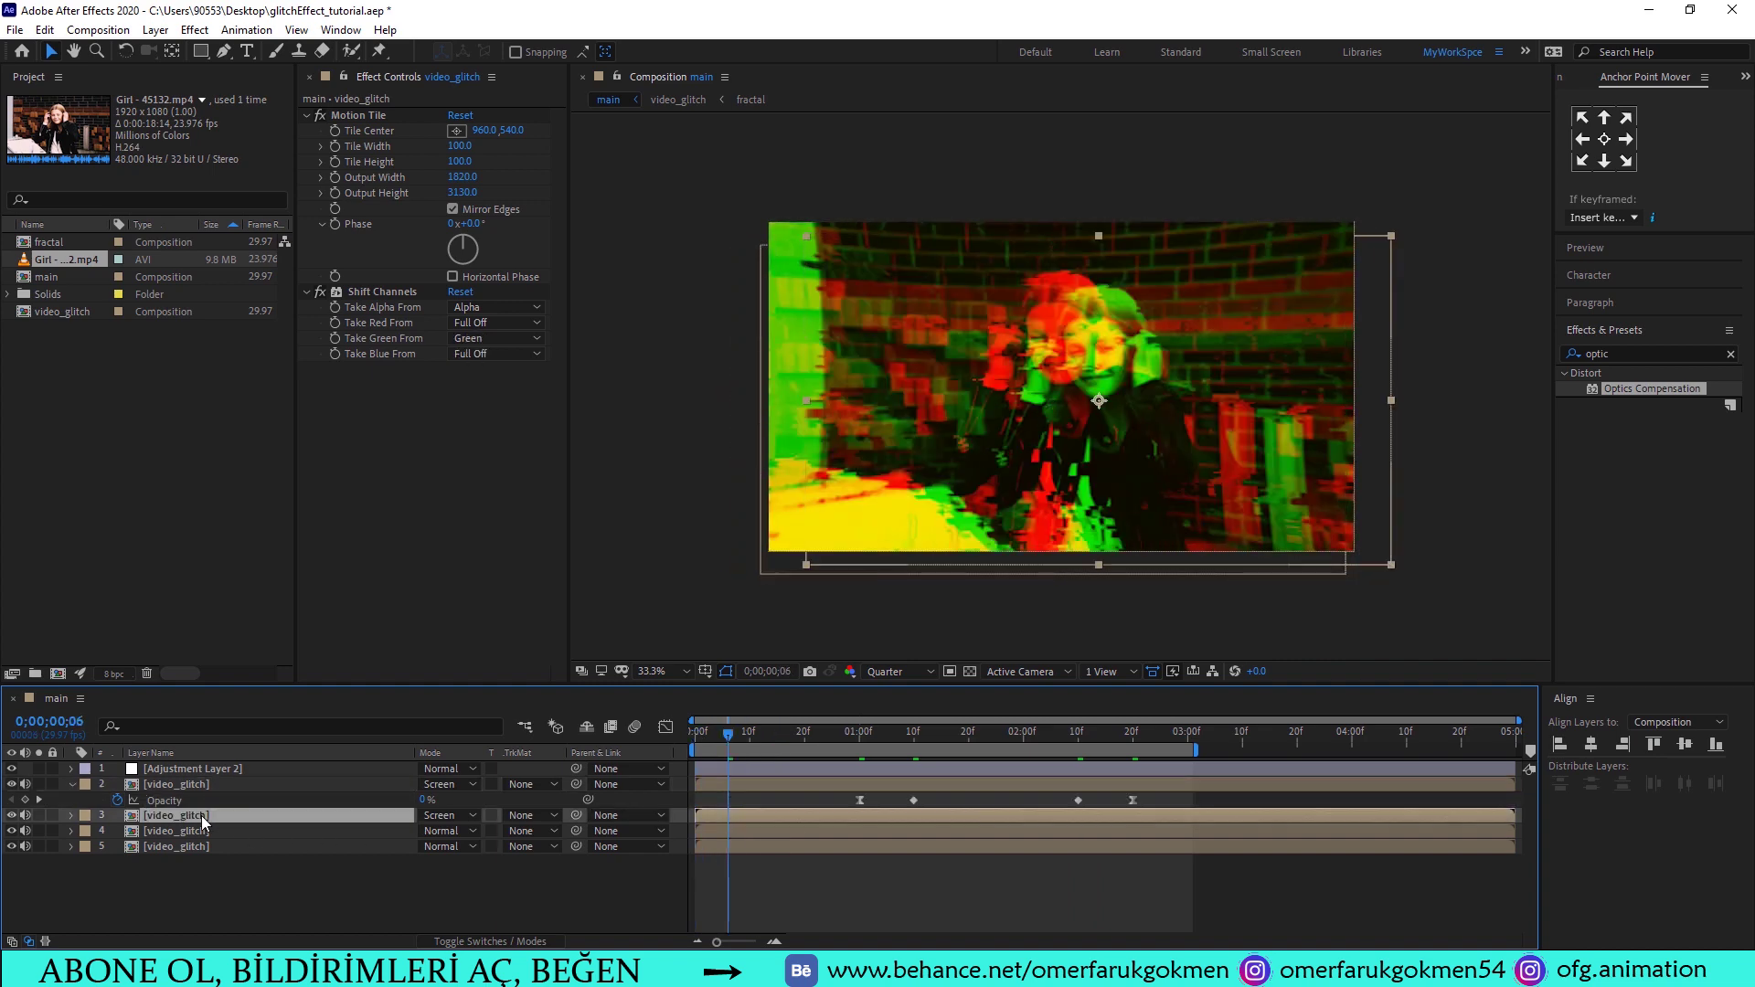
{"action": "key", "text": "t"}
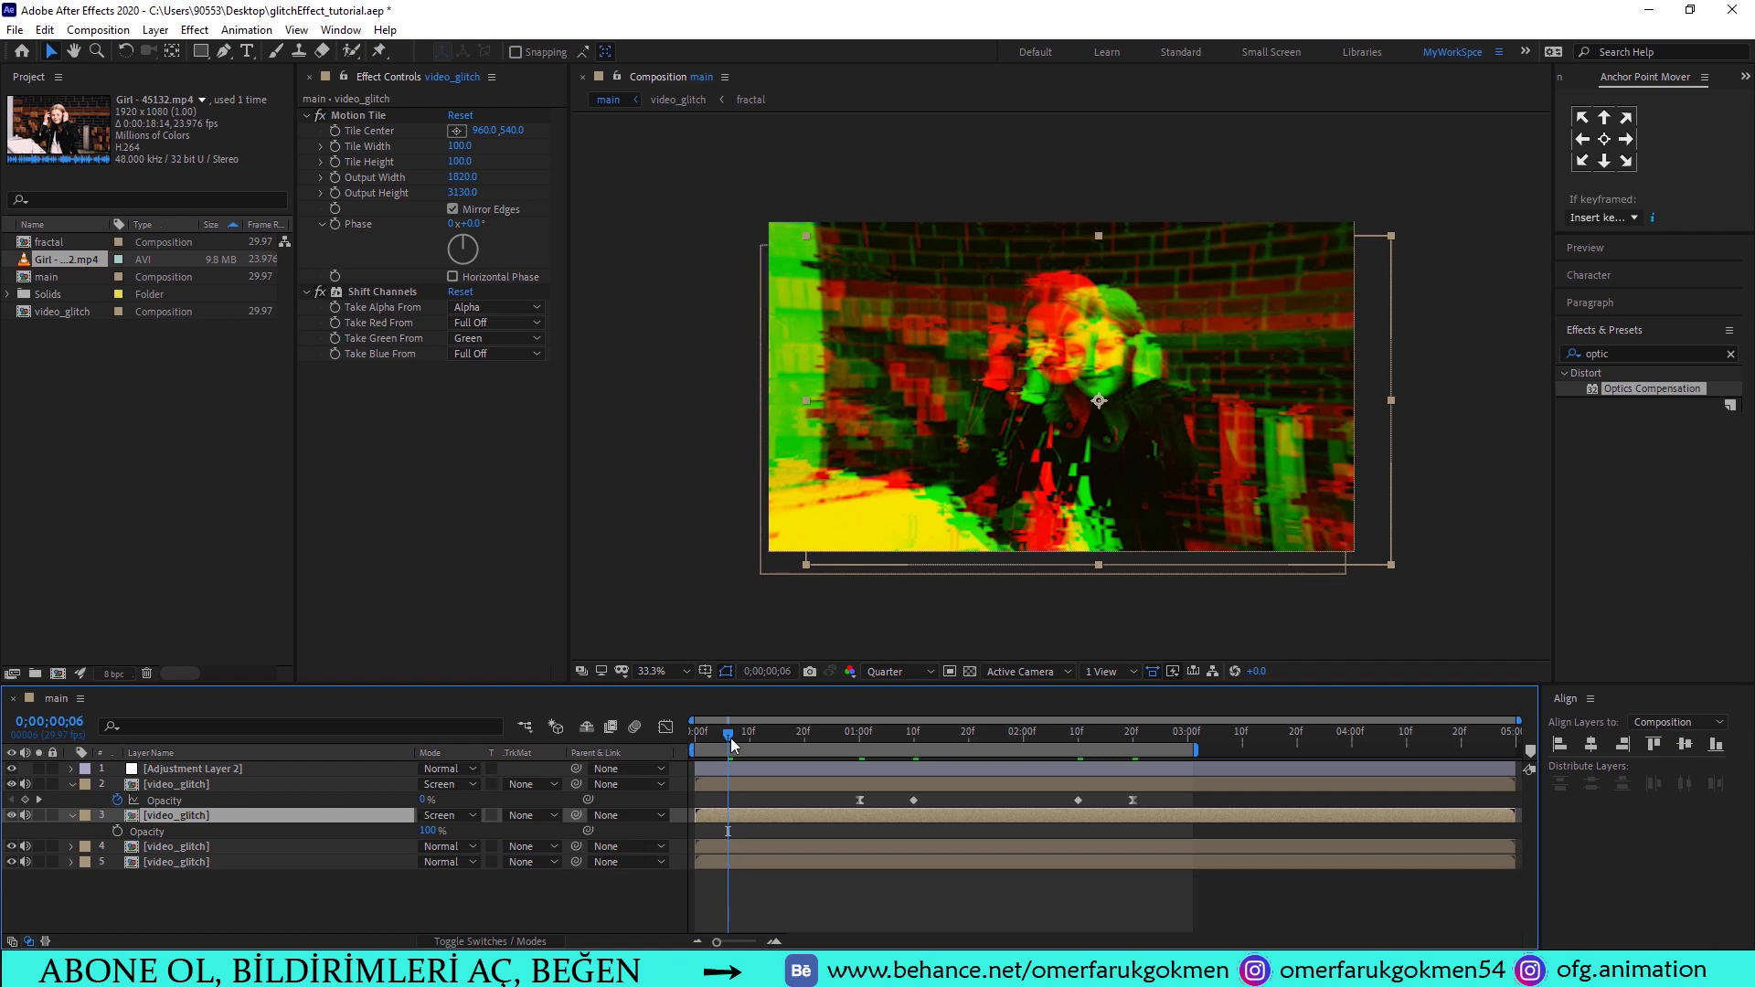
{"action": "left_click_drag", "start_coordinate": [731, 738], "coordinate": [859, 751]}
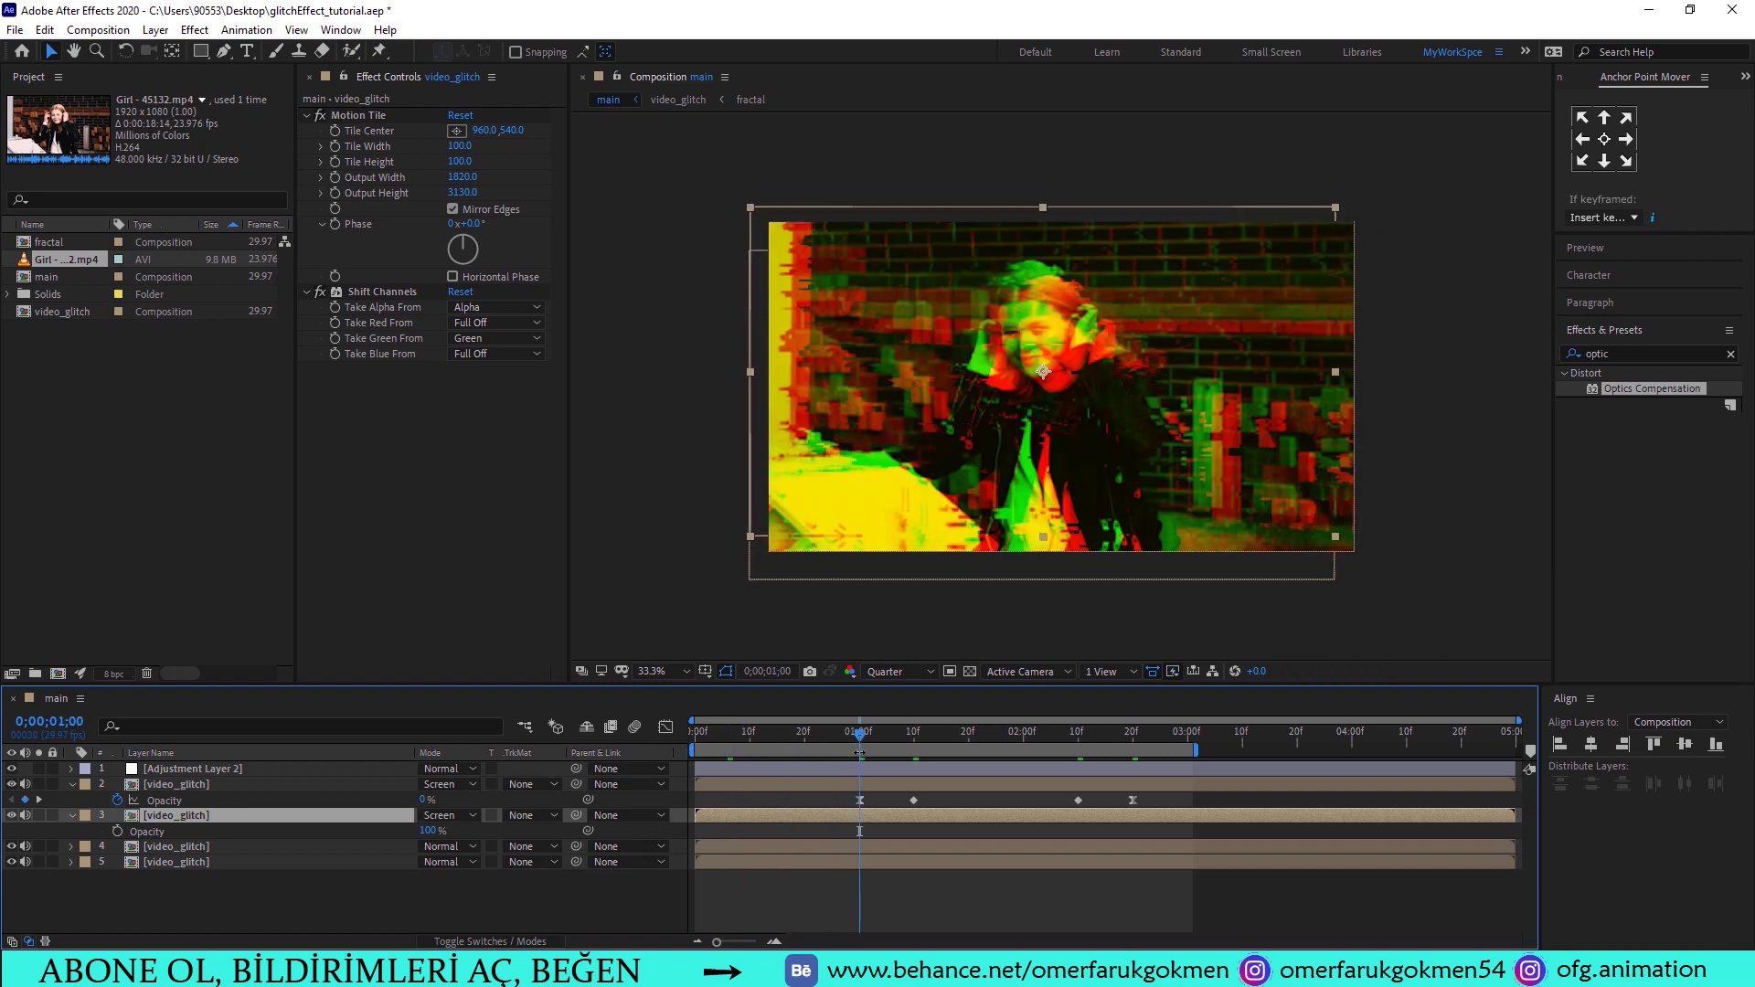
{"action": "key", "text": "ctrl+v"}
{"action": "left_click", "coordinate": [219, 847]}
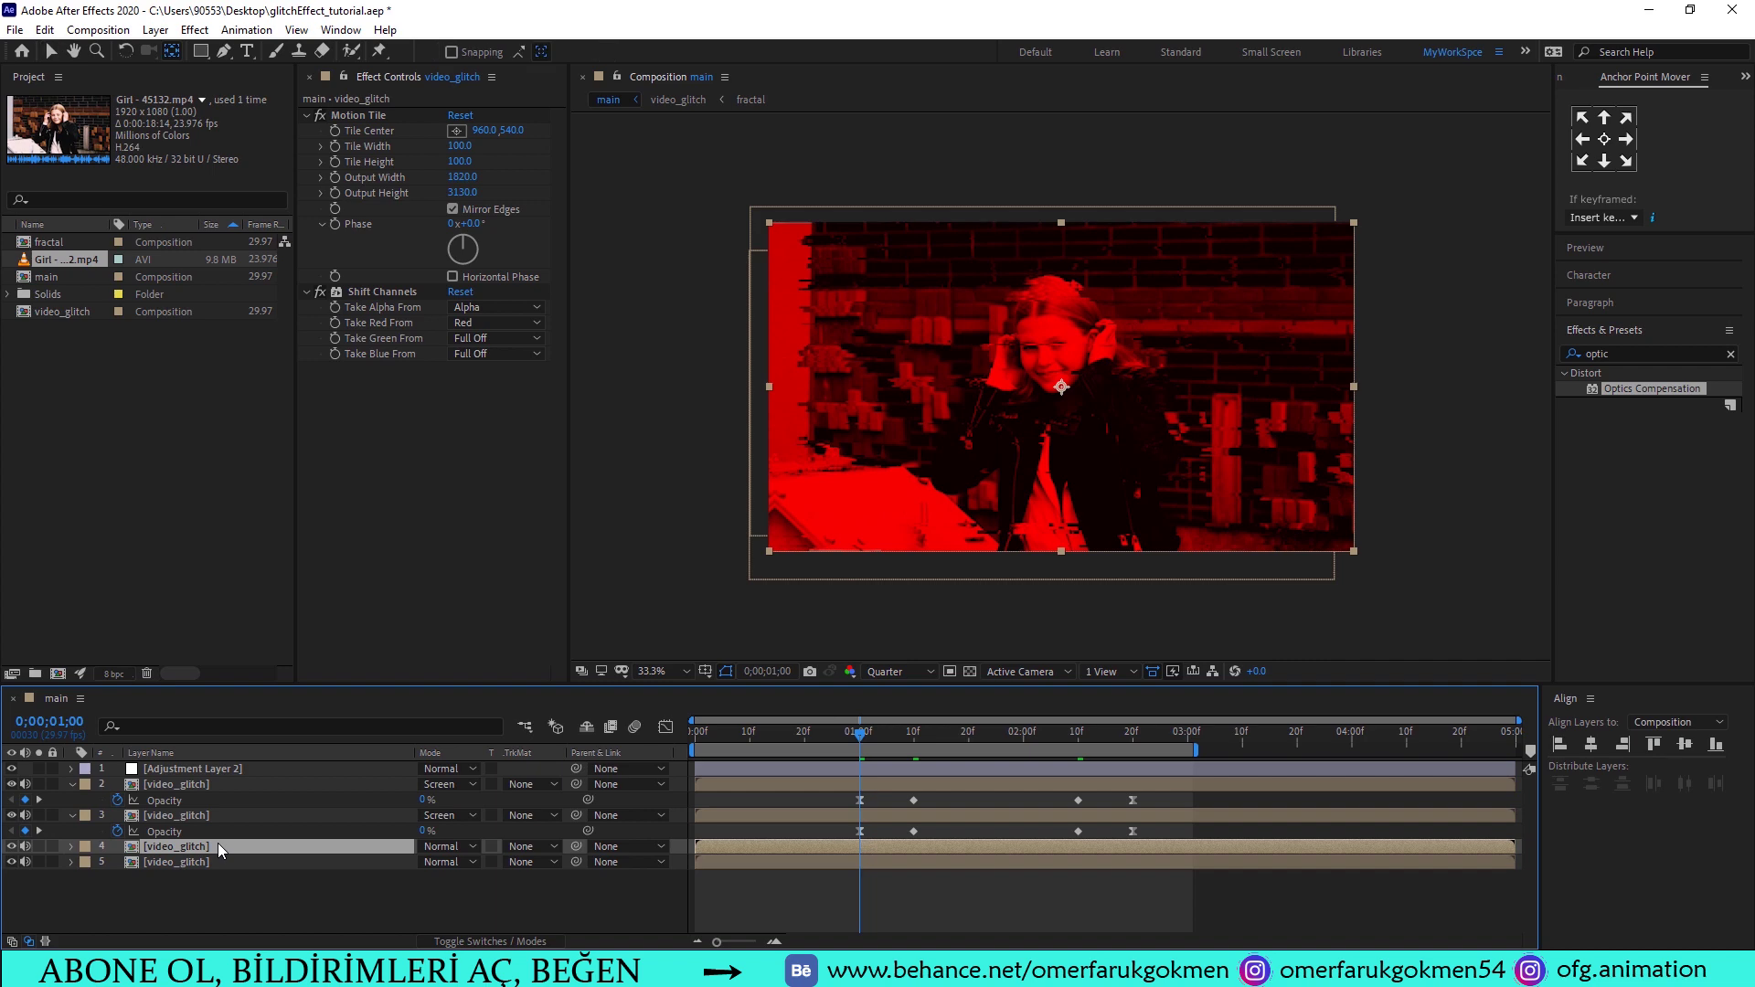
{"action": "key", "text": "ctrl+v"}
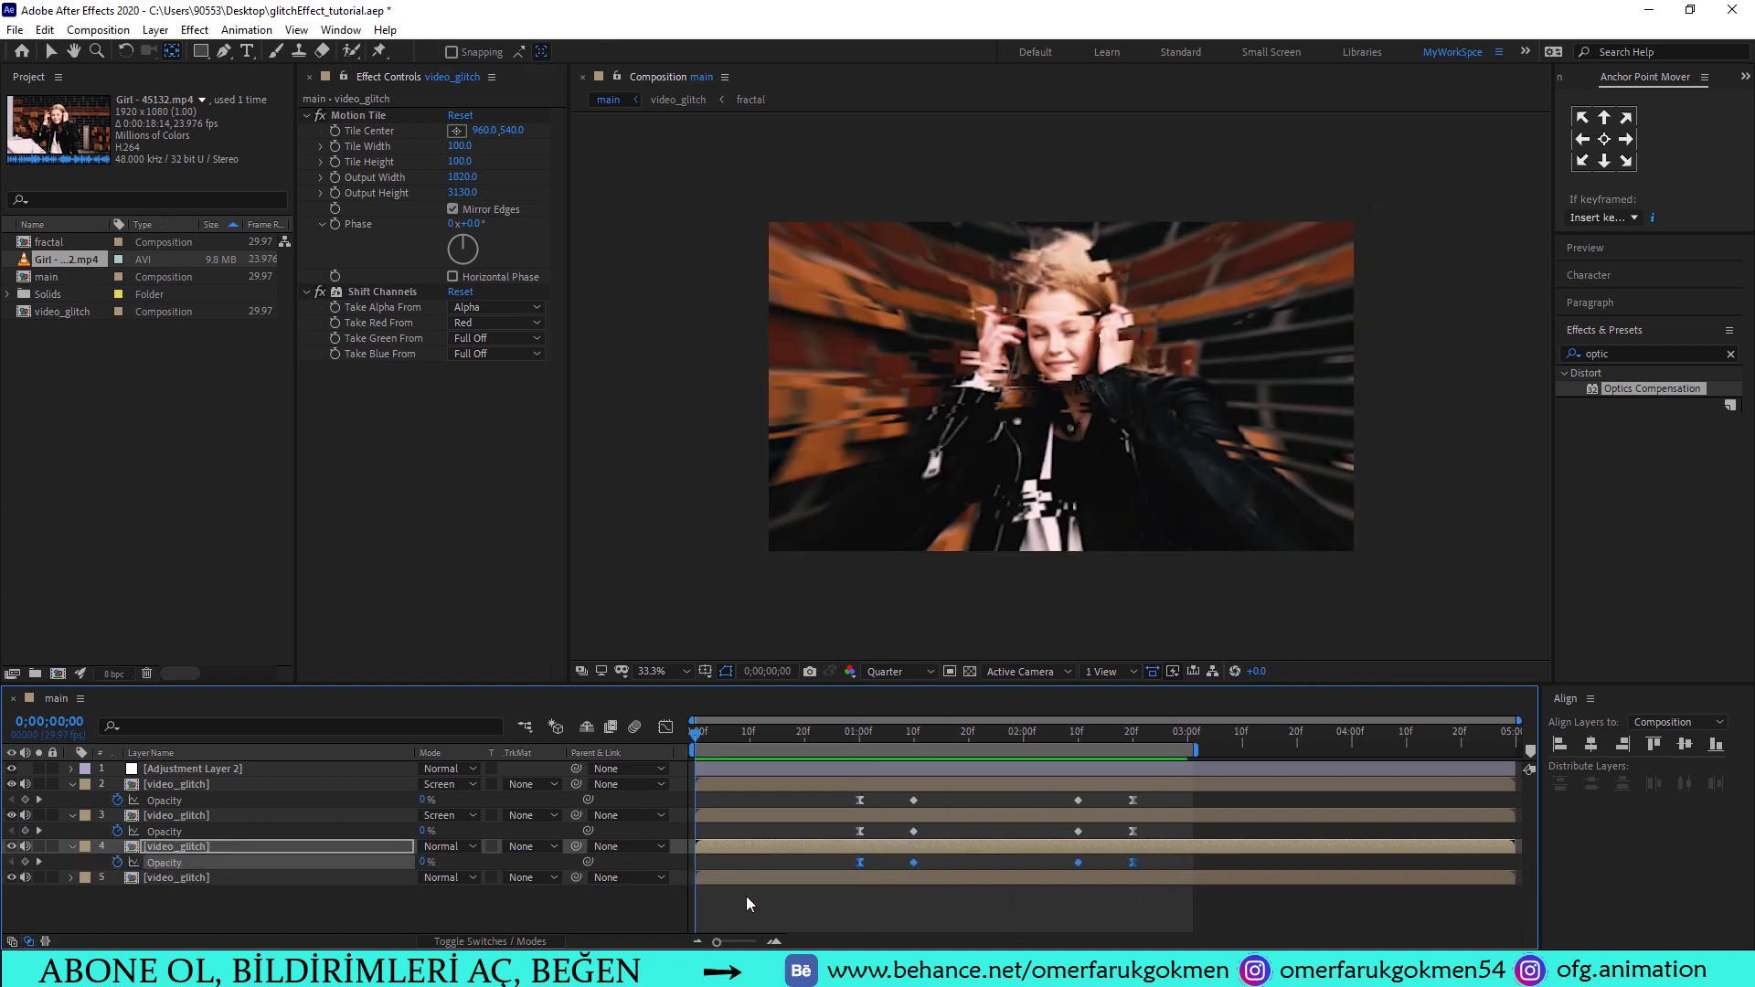
{"action": "key", "text": "space"}
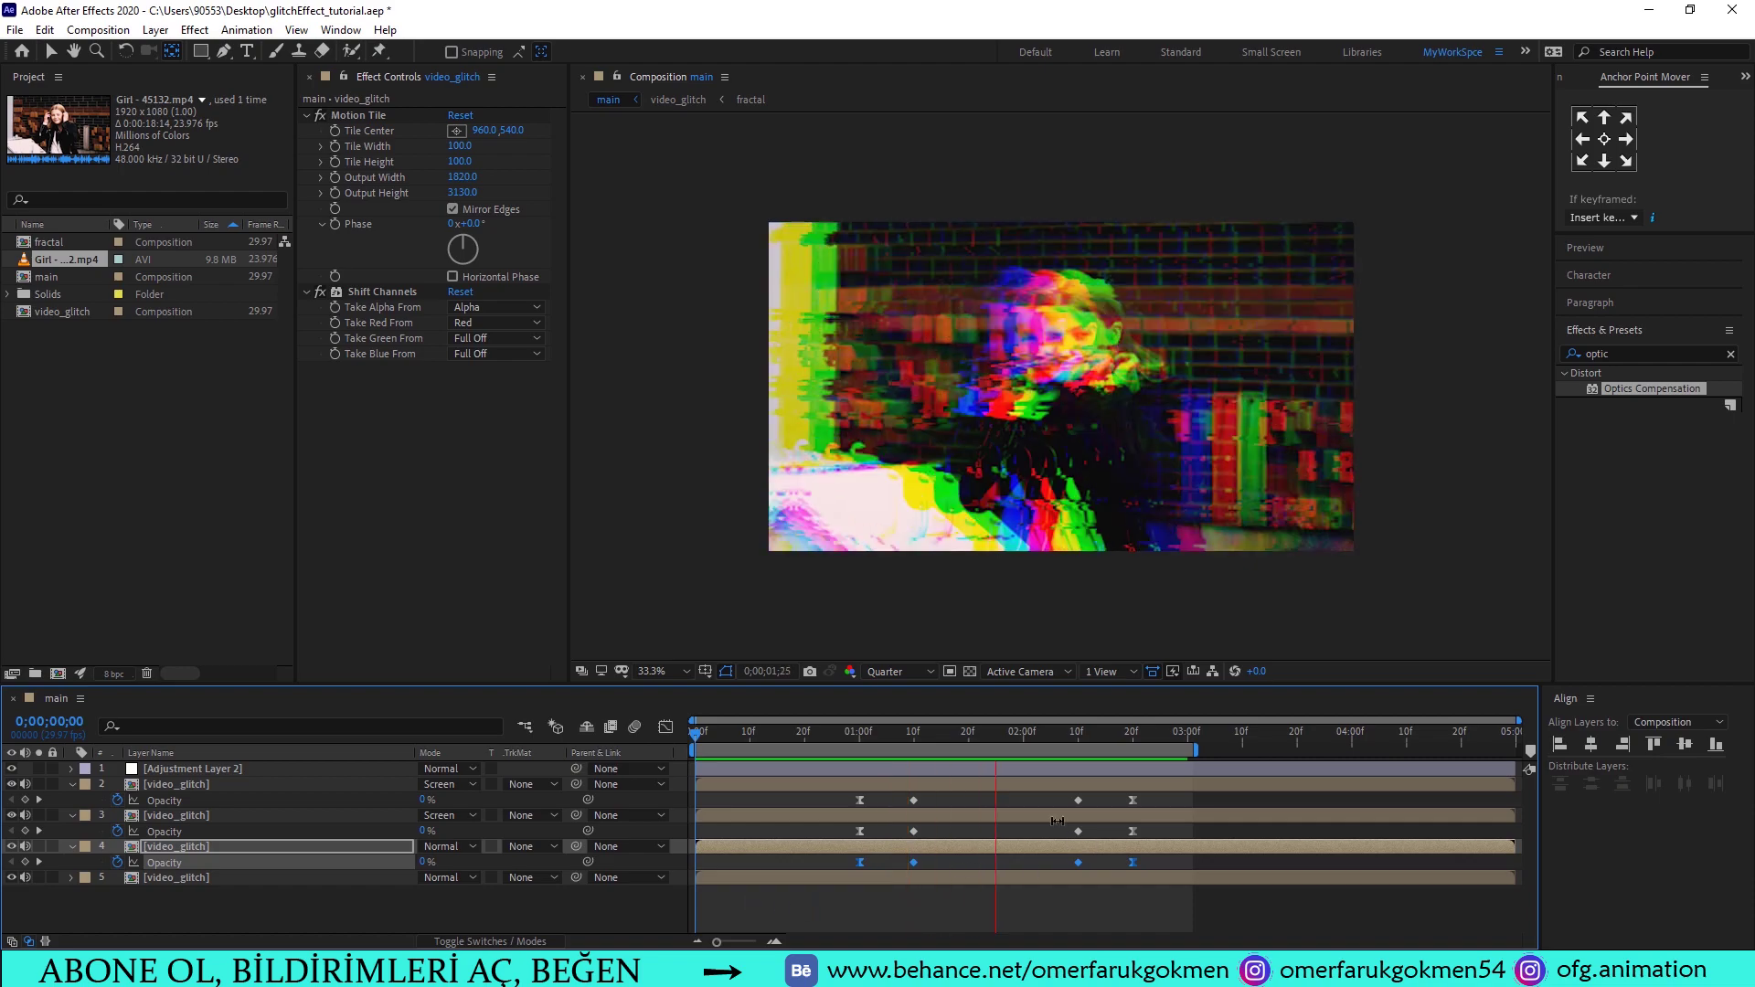